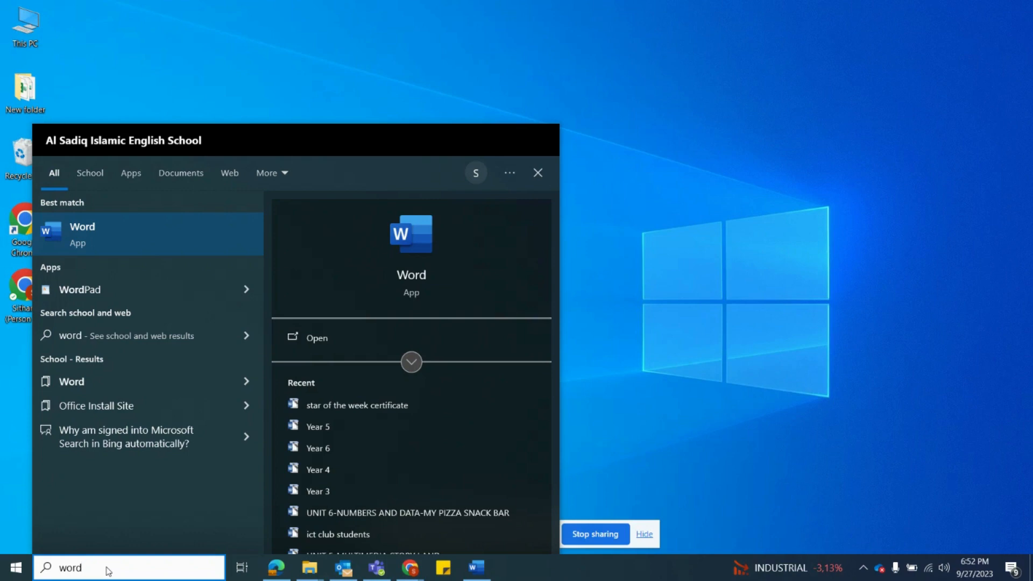
Step: Open Word, maximize its window and create a blank document
click(121, 231)
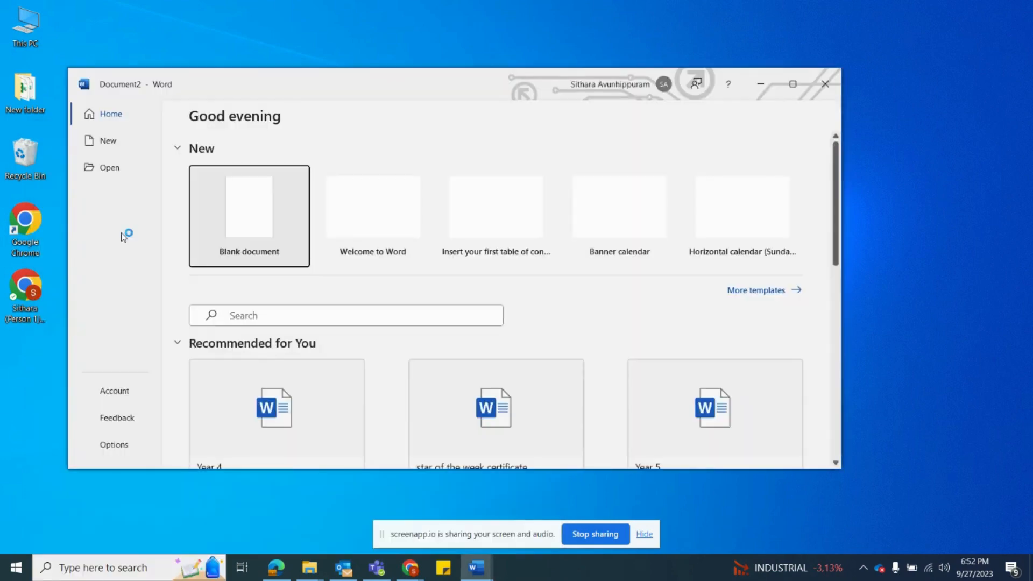
double_click(488, 87)
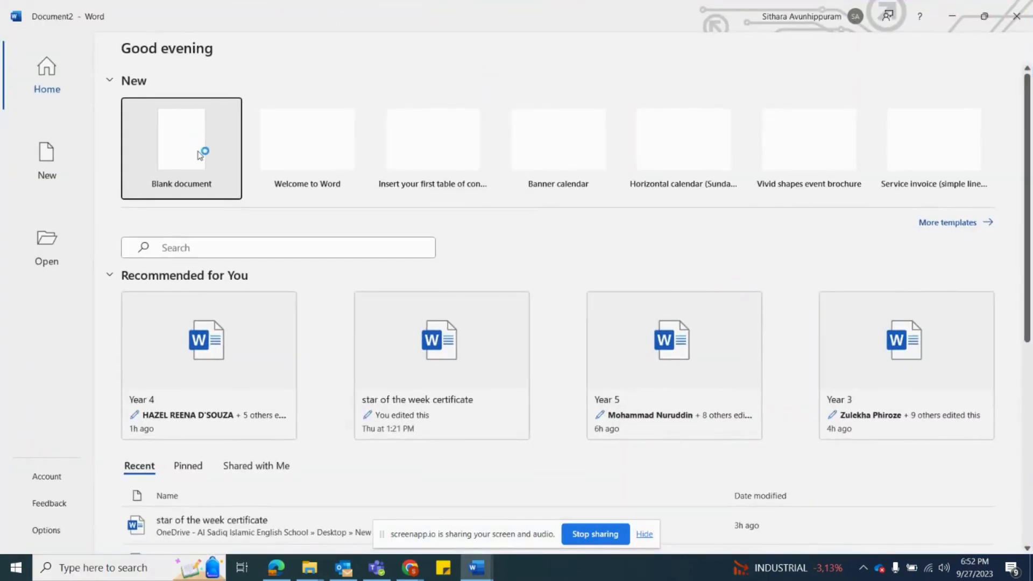
click(200, 155)
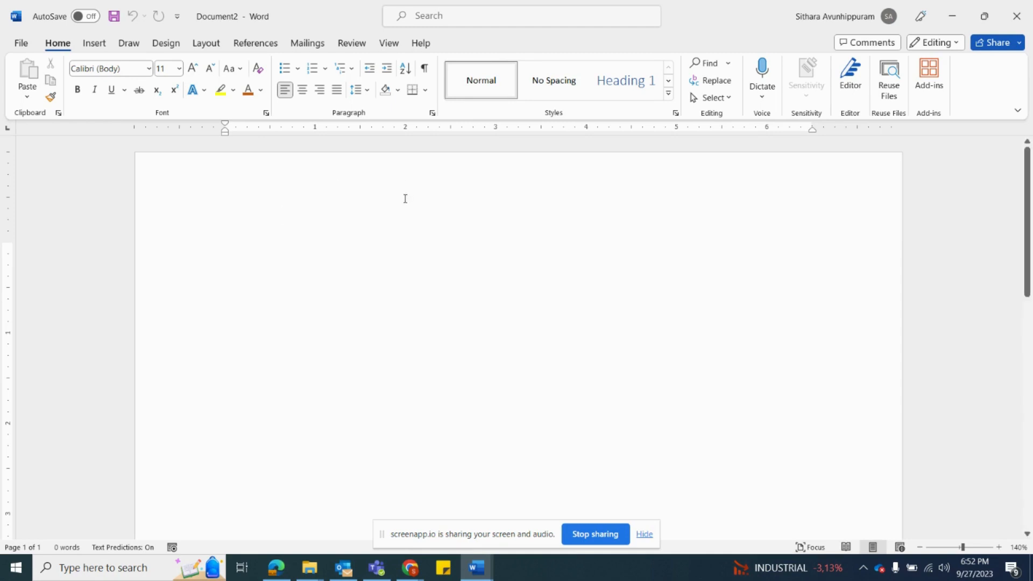
Step: Open the page header for editing, examine the header and footer areas, and return to the document body
right_click(417, 166)
double_click(418, 166)
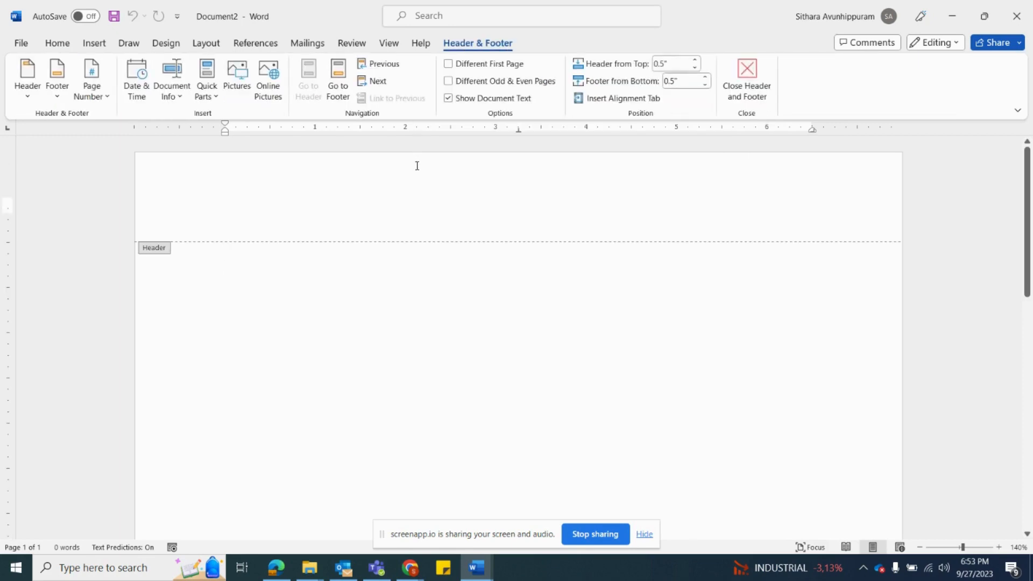
scroll(388, 289, down, 3)
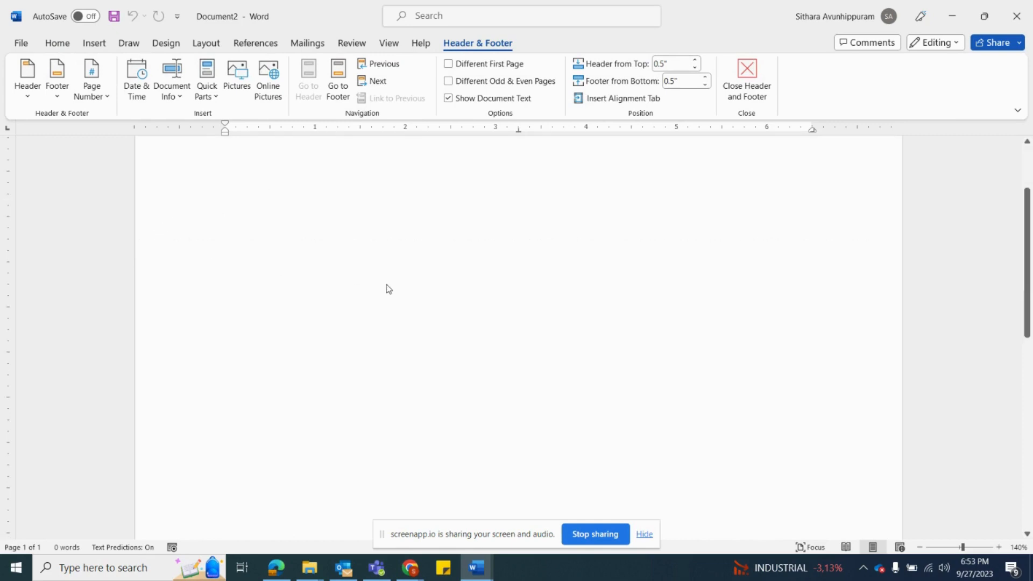
scroll(388, 289, down, 5)
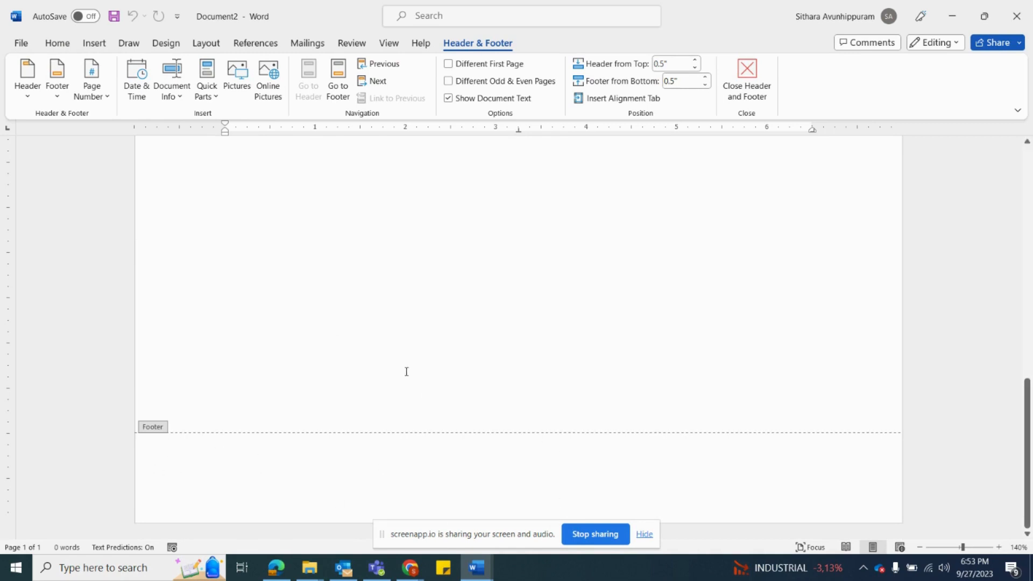
scroll(404, 372, up, 10)
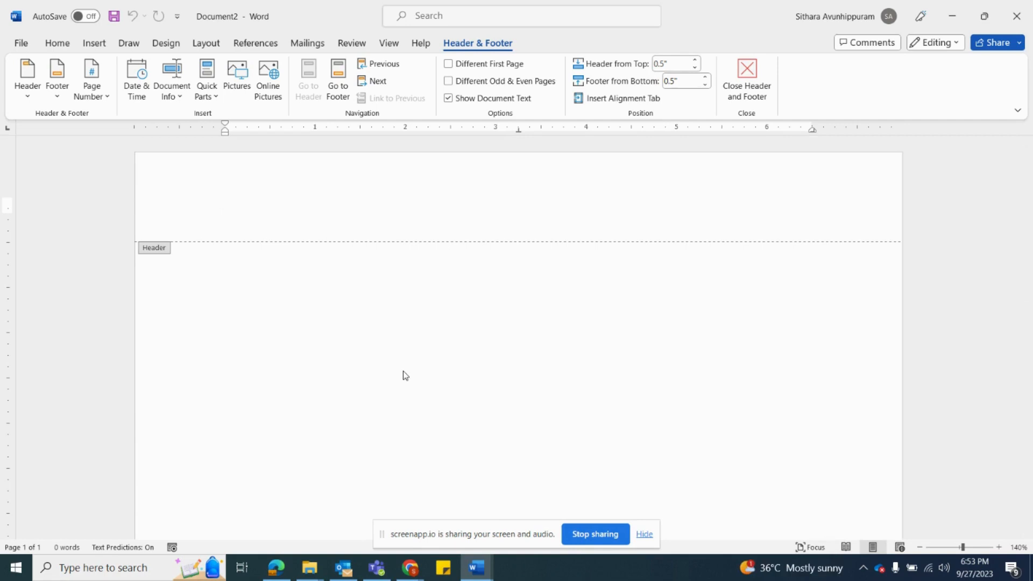
double_click(405, 375)
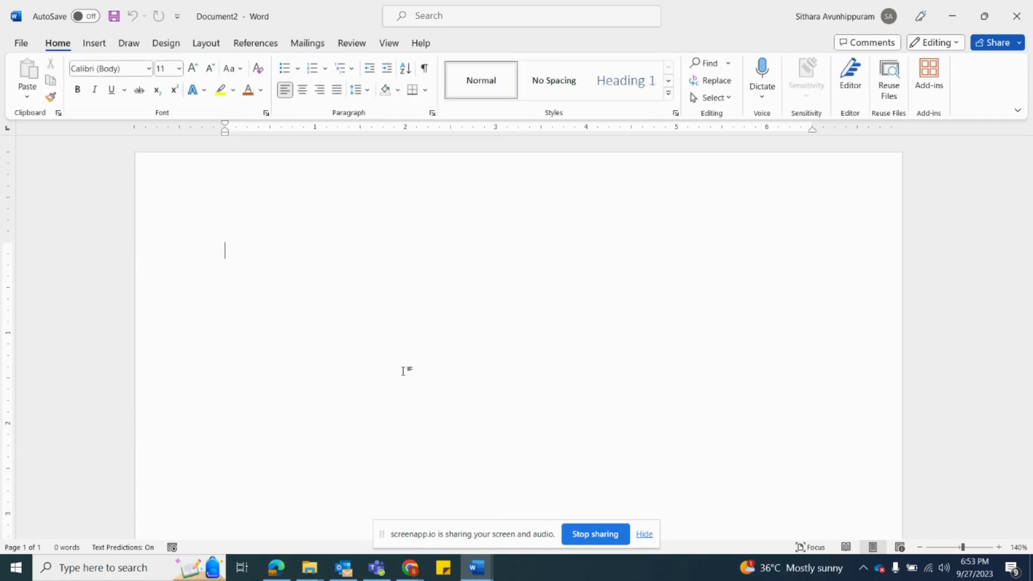
Step: Insert the built-in Blank header and replace its placeholder with the text PLANTS
click(94, 43)
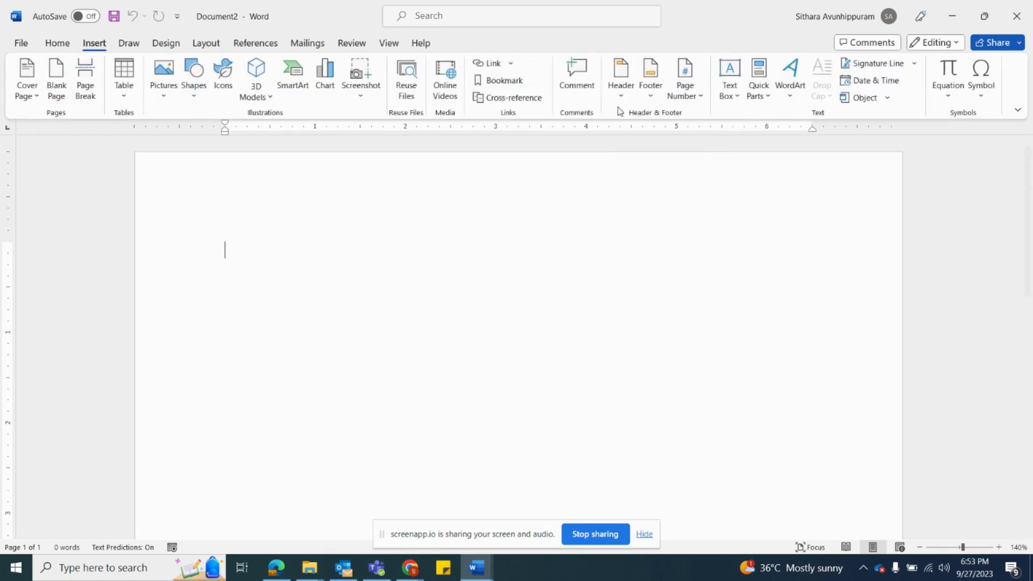
click(622, 80)
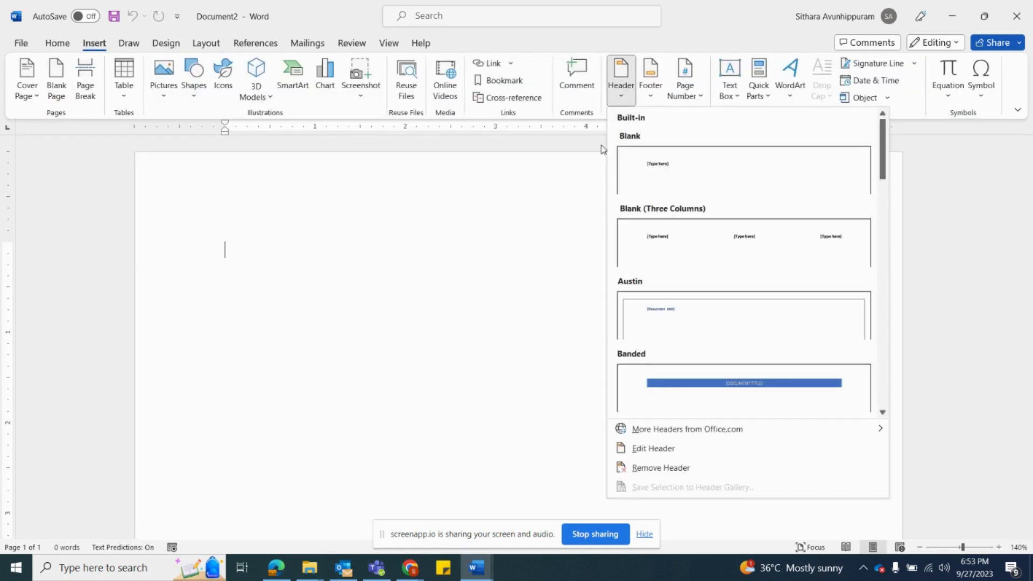
click(659, 170)
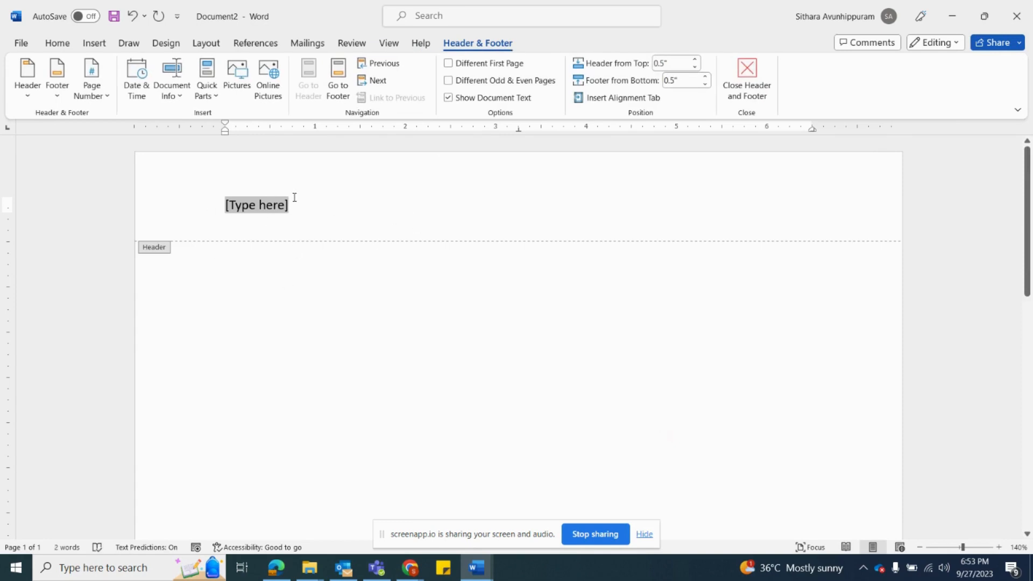
key(BackSpace)
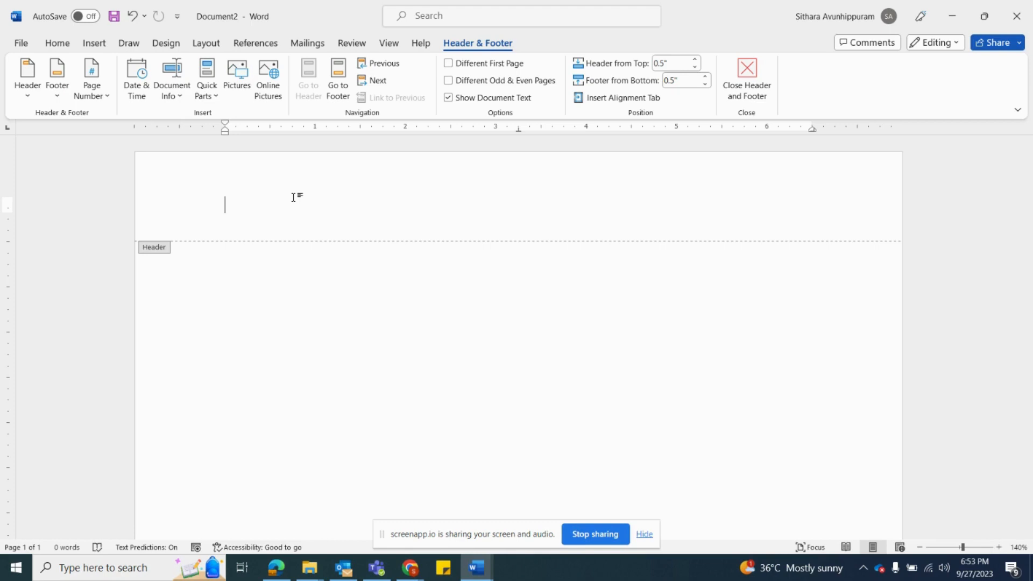
scroll(294, 198, down, 10)
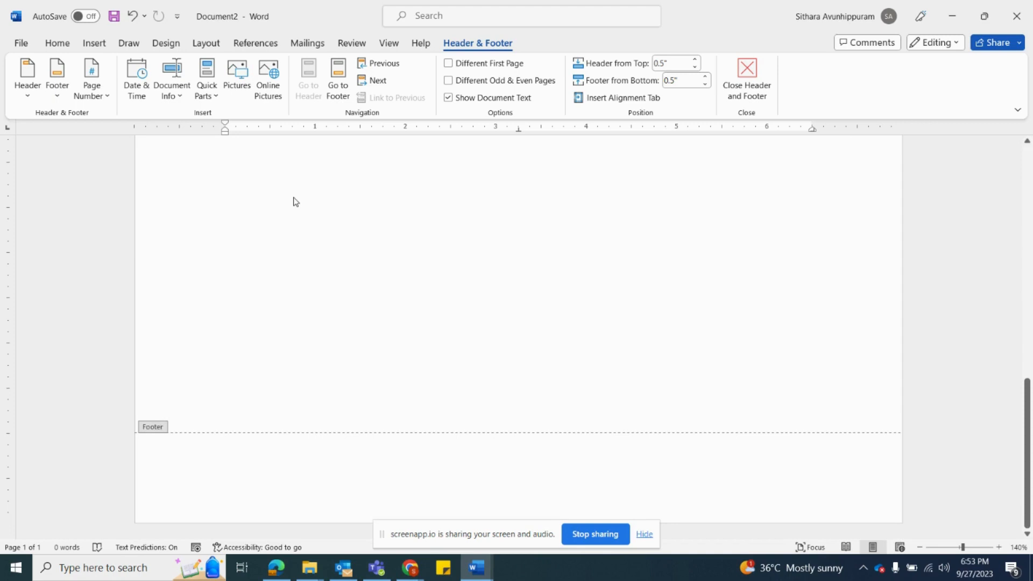
scroll(295, 202, up, 10)
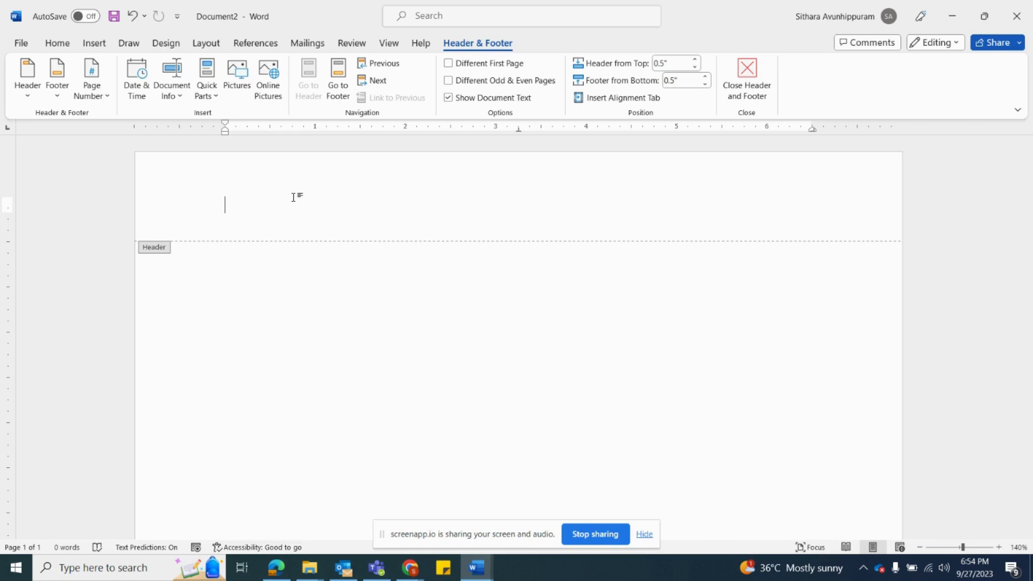
text(PLANTS)
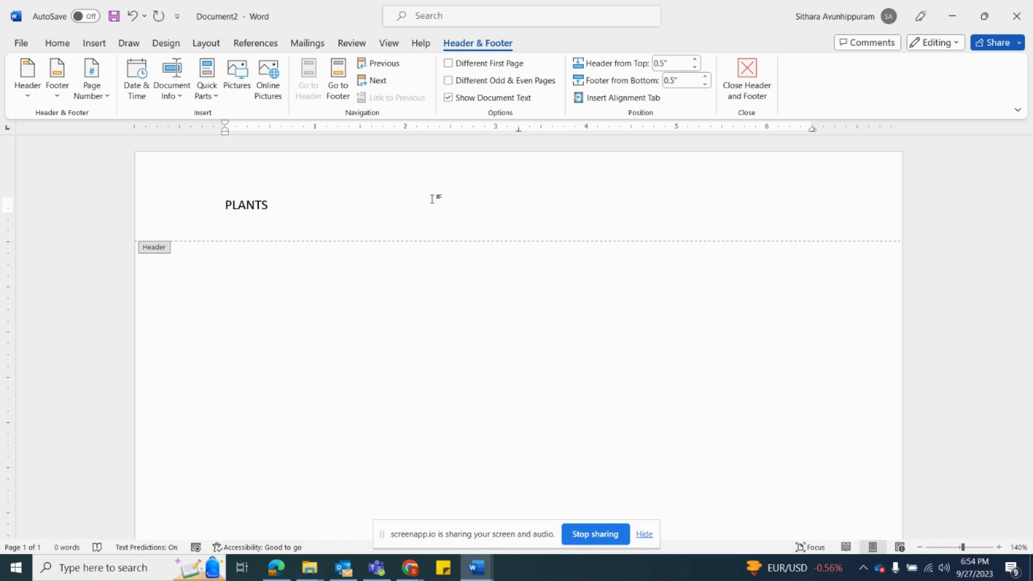
Step: Try justified, right and left alignment on the header text PLANTS, and finish with it centered
click(57, 47)
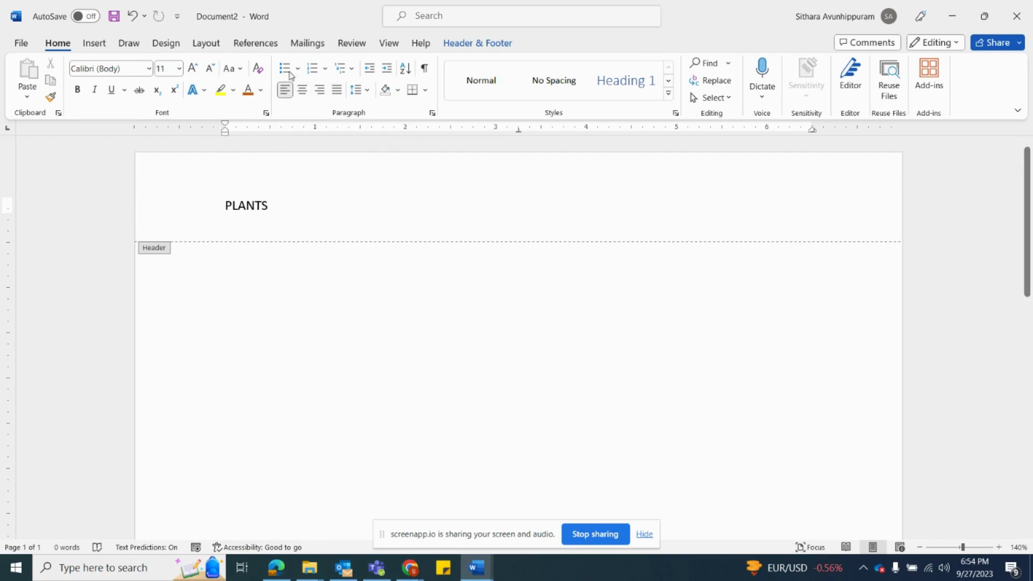
key(ctrl+j)
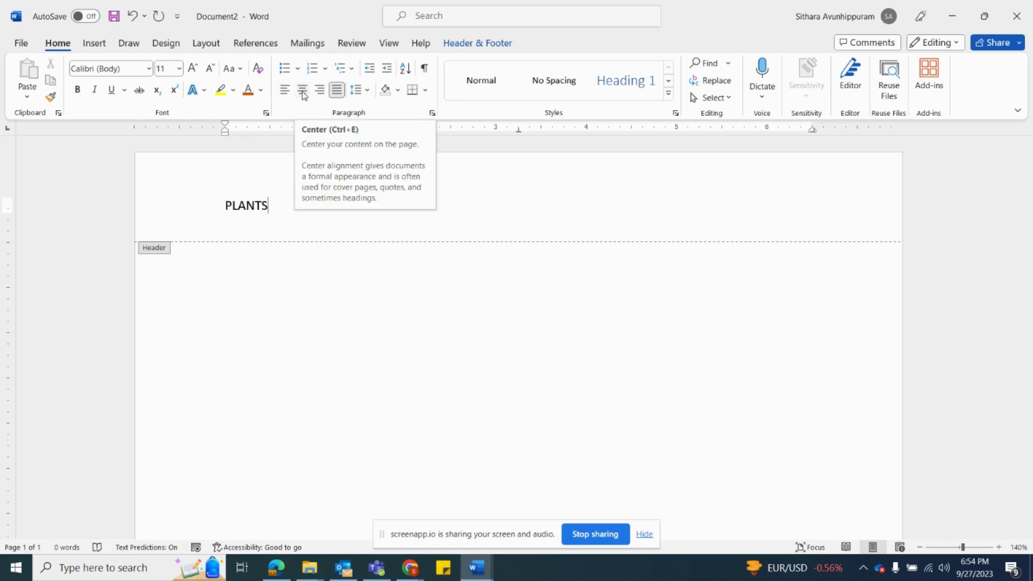
click(303, 91)
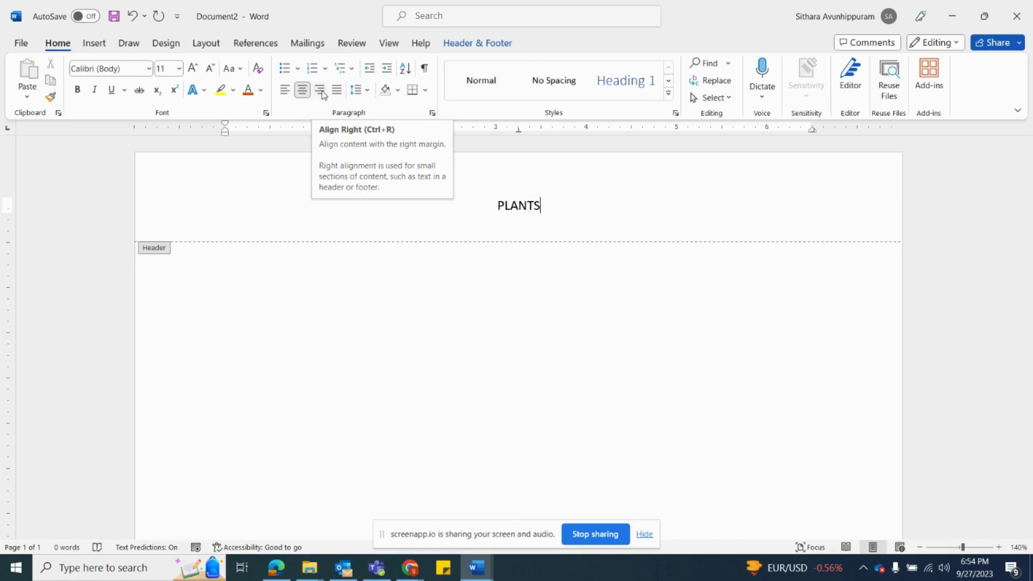
click(321, 91)
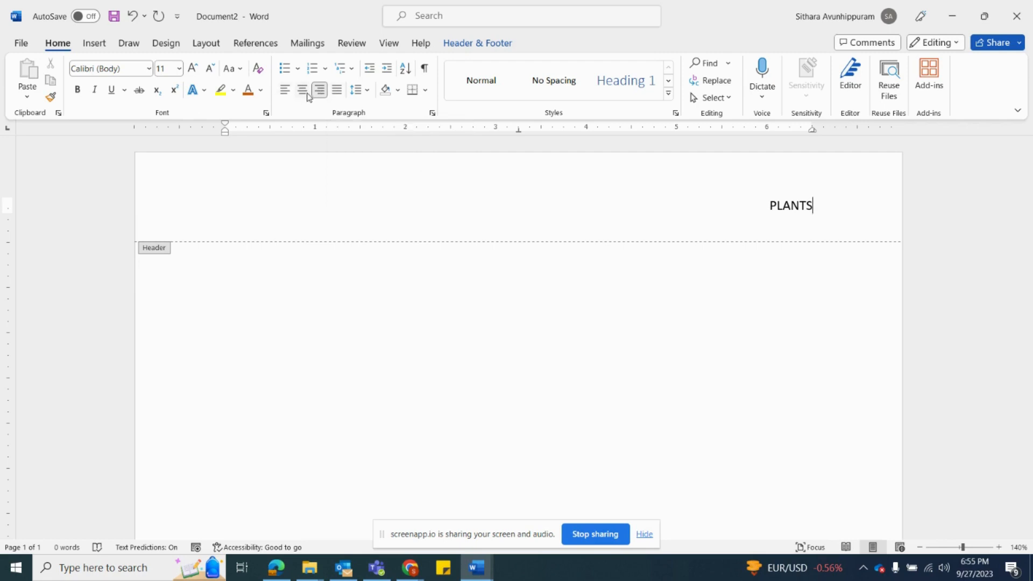
click(287, 91)
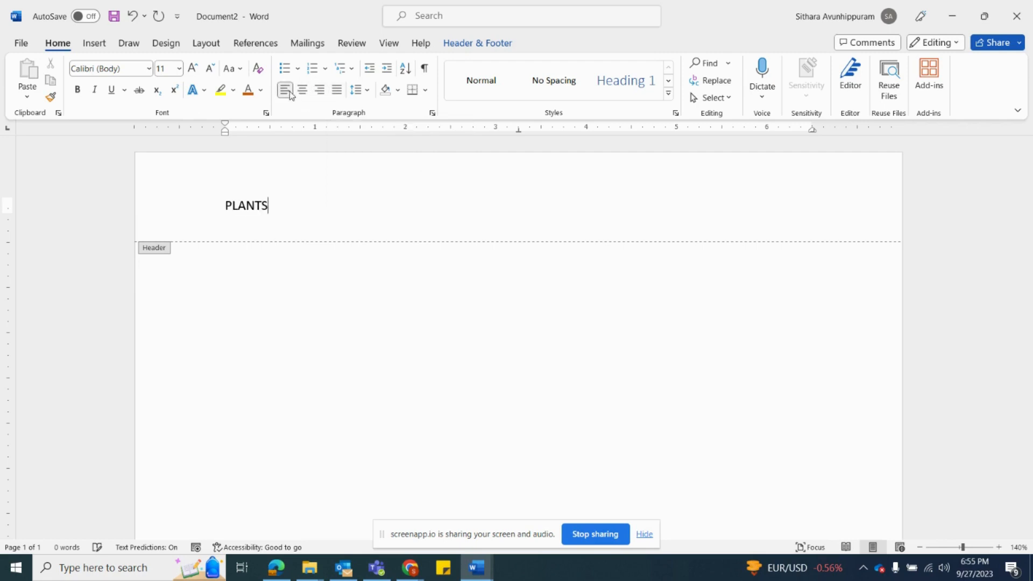
click(302, 92)
click(320, 90)
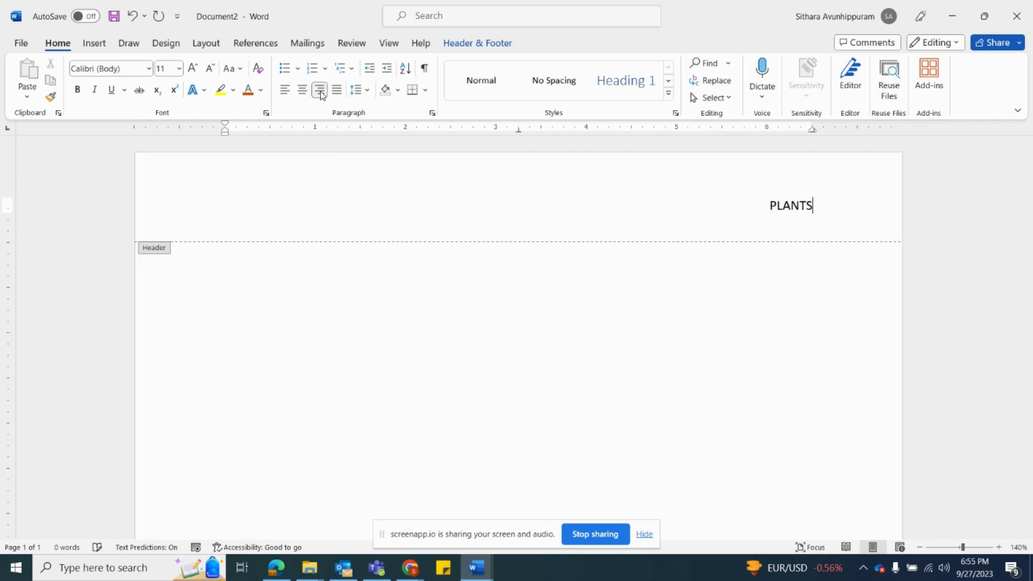
click(302, 92)
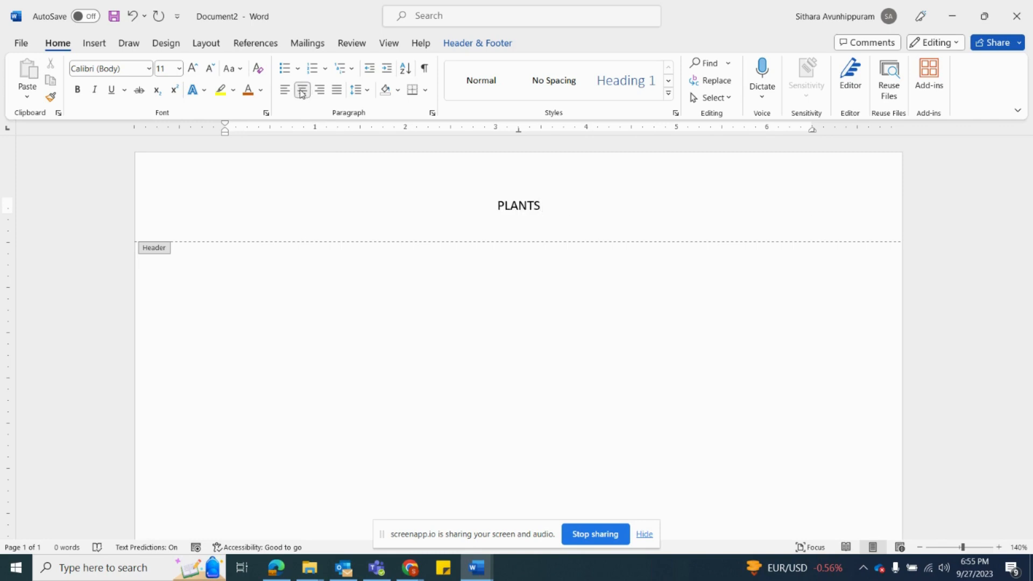
Step: Practise selecting the header word PLANTS in different ways, clearing the selection each time
click(497, 208)
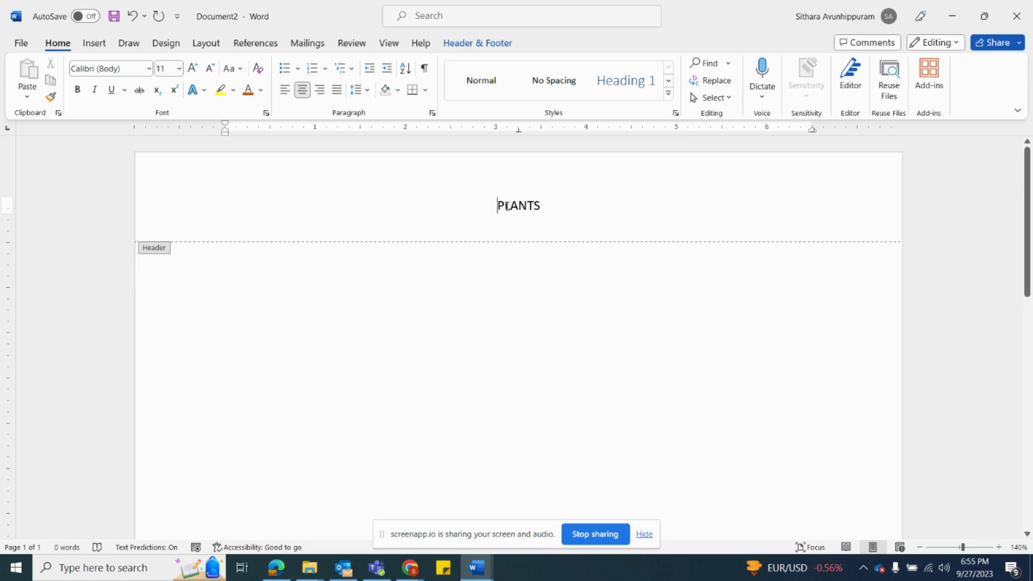
double_click(507, 210)
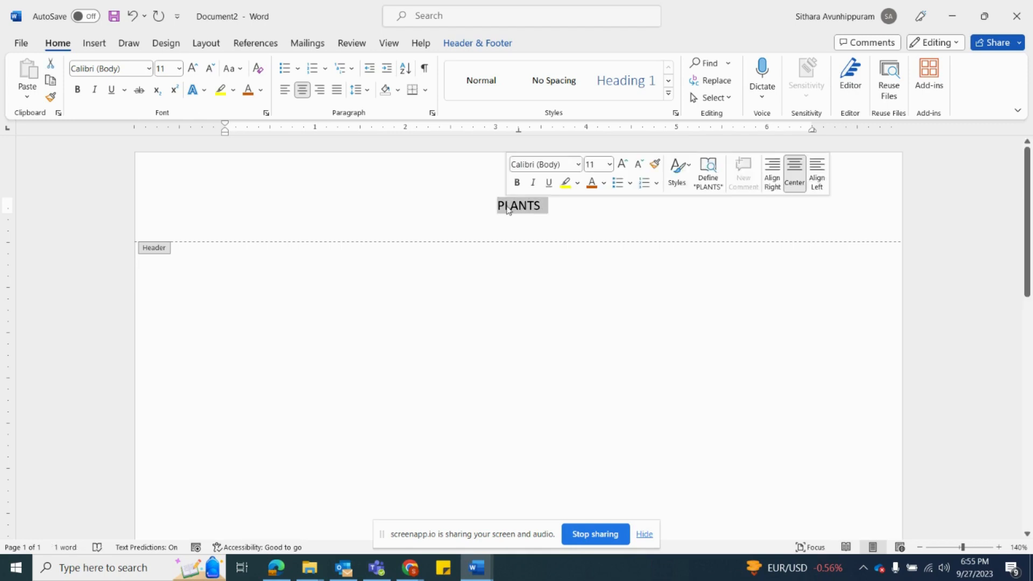
click(498, 208)
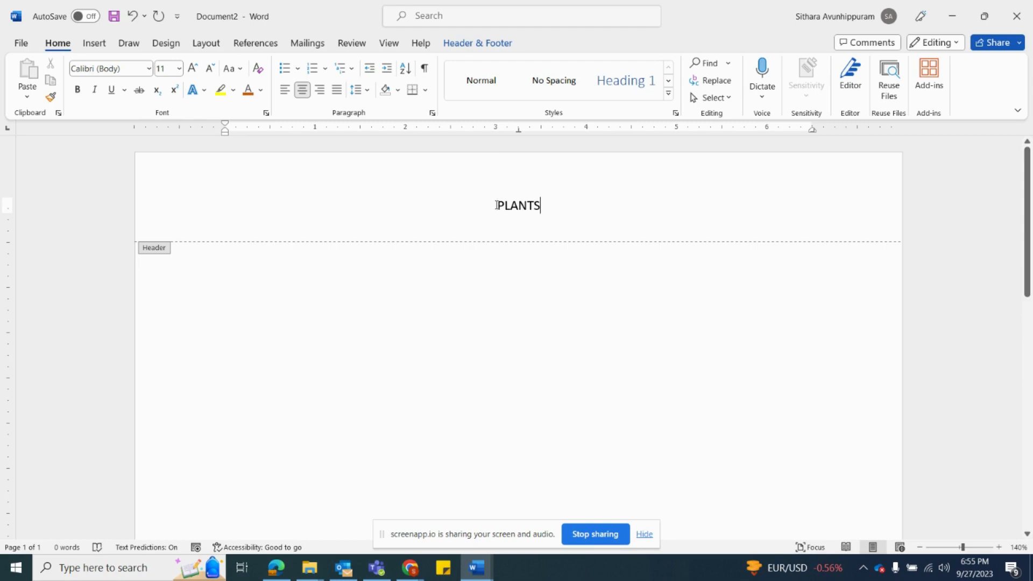
click(496, 205)
key(shift+End)
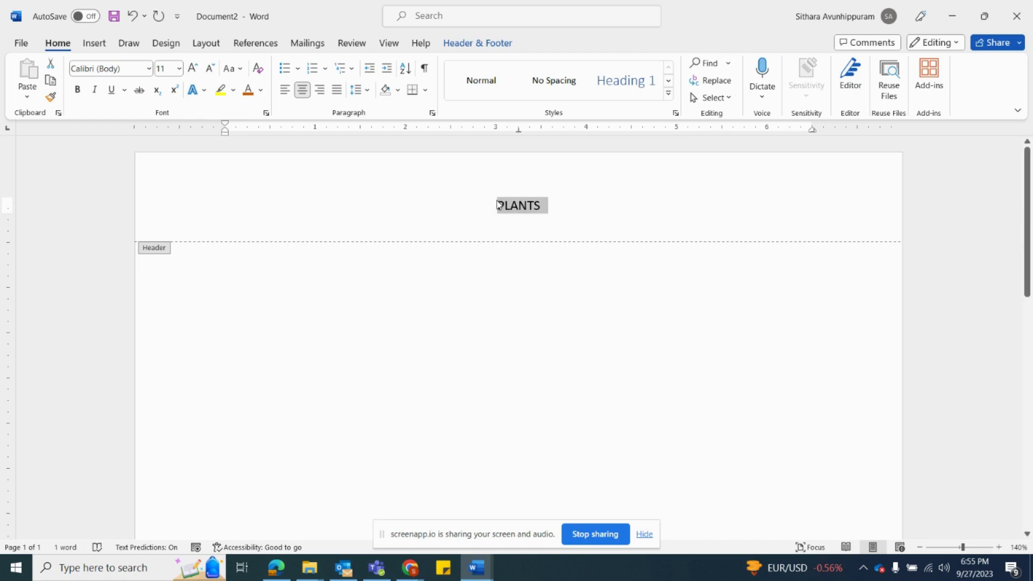
click(500, 211)
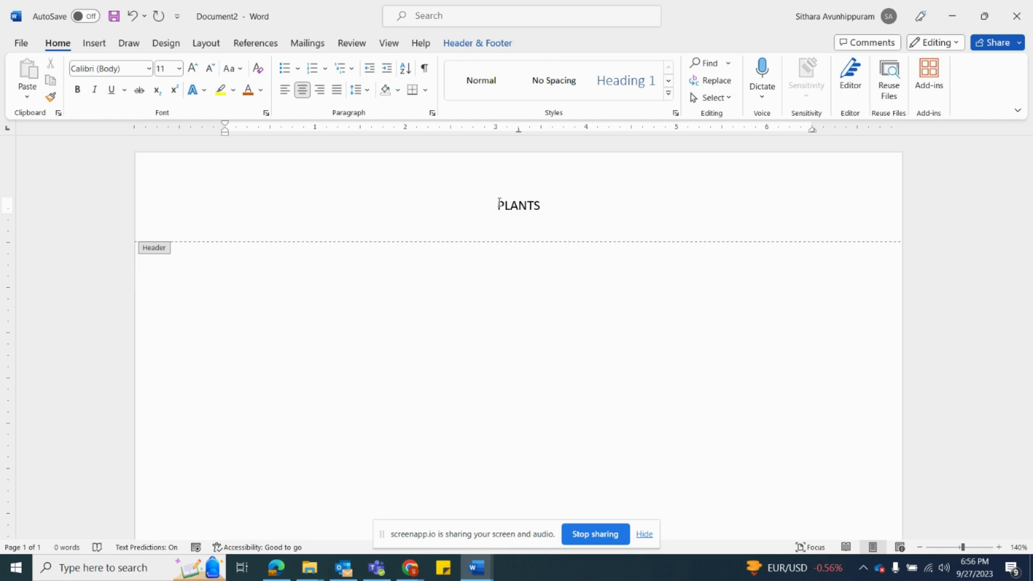
triple_click(500, 203)
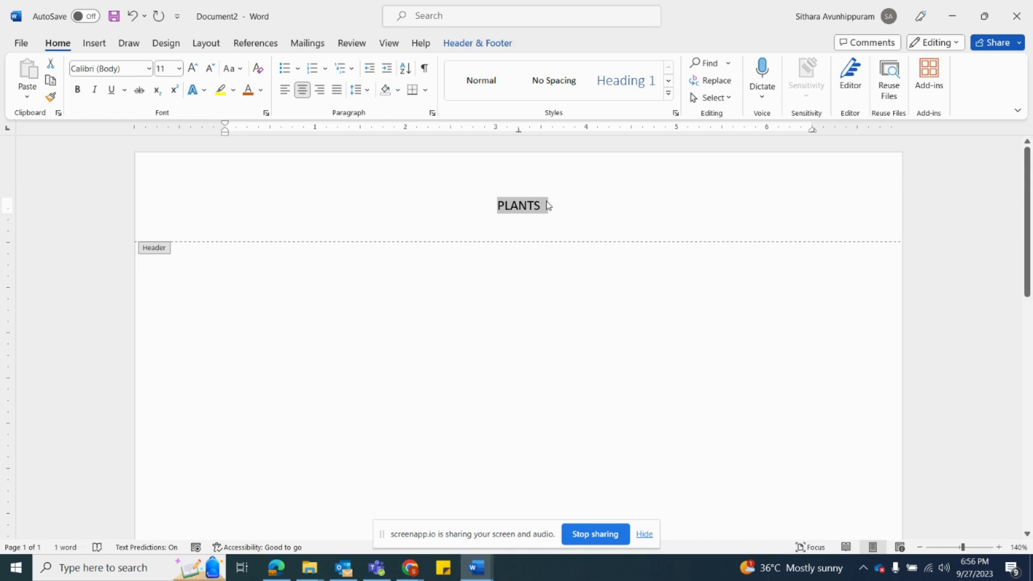
click(516, 210)
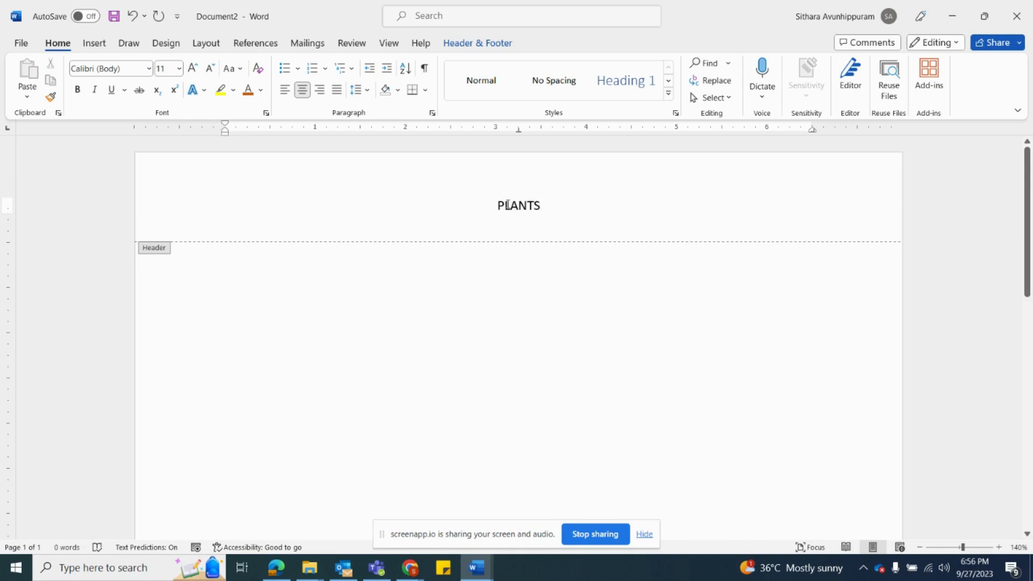
Step: Select the header word PLANTS and set its font to Abadi Extra Light
double_click(508, 205)
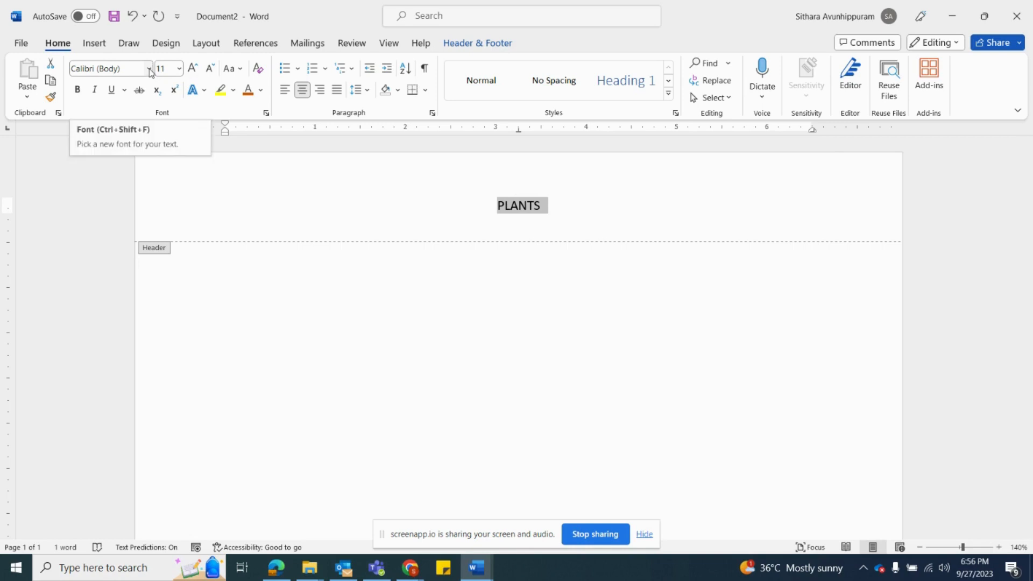
click(149, 68)
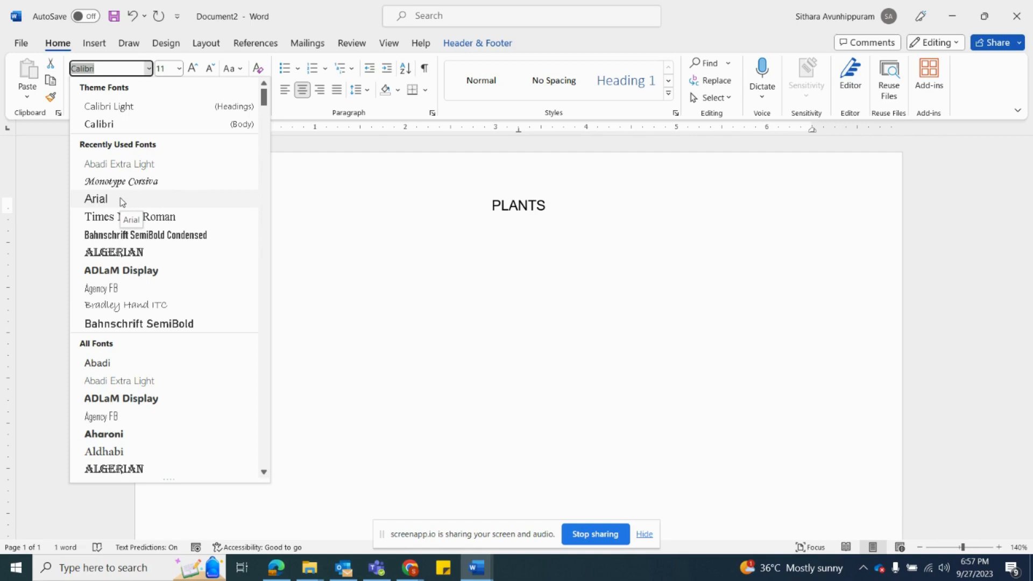
click(121, 164)
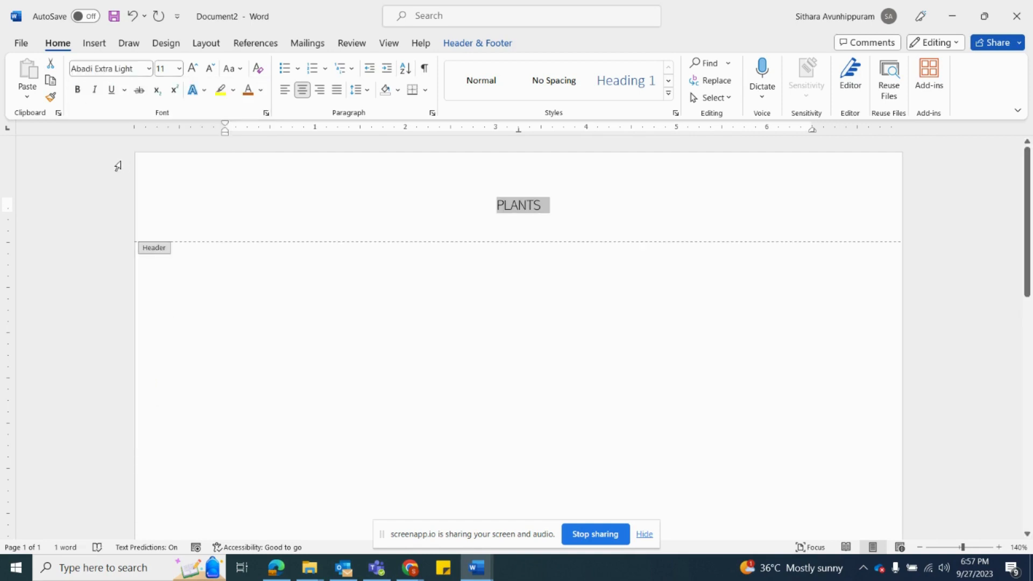
Step: Preview larger font sizes for the header word PLANTS and increase its size stepwise to 14
click(179, 69)
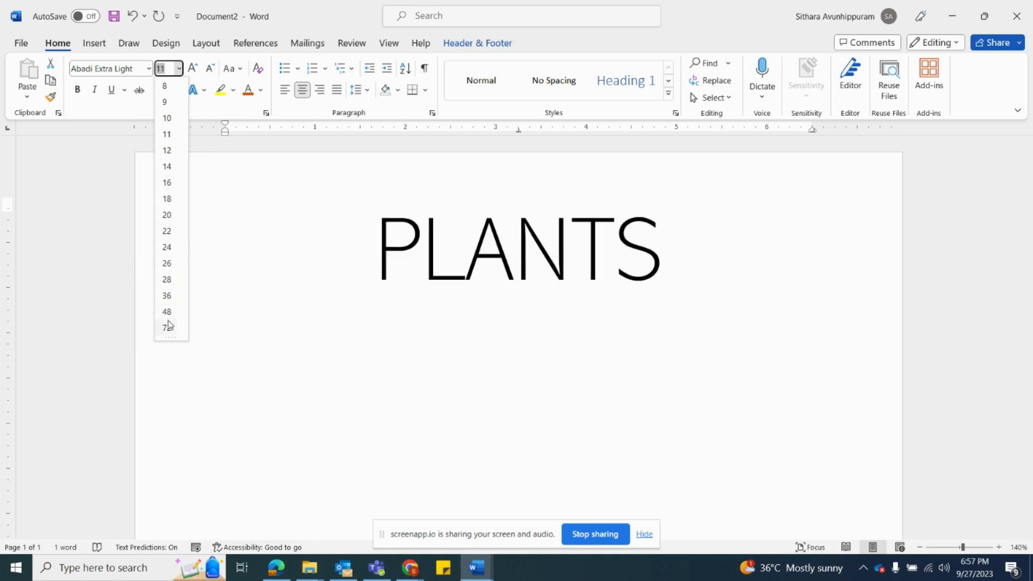
click(197, 71)
click(196, 71)
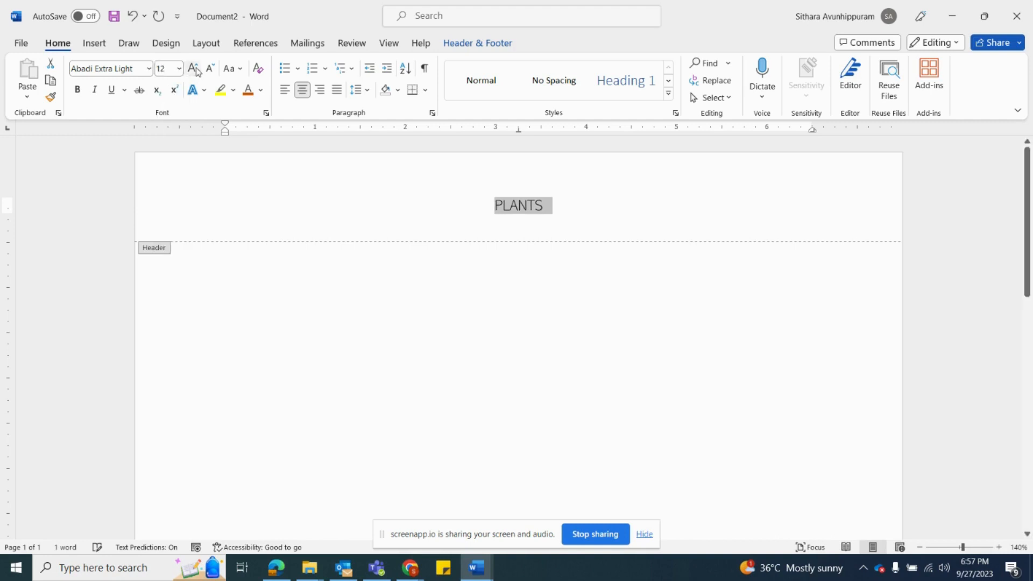
click(194, 68)
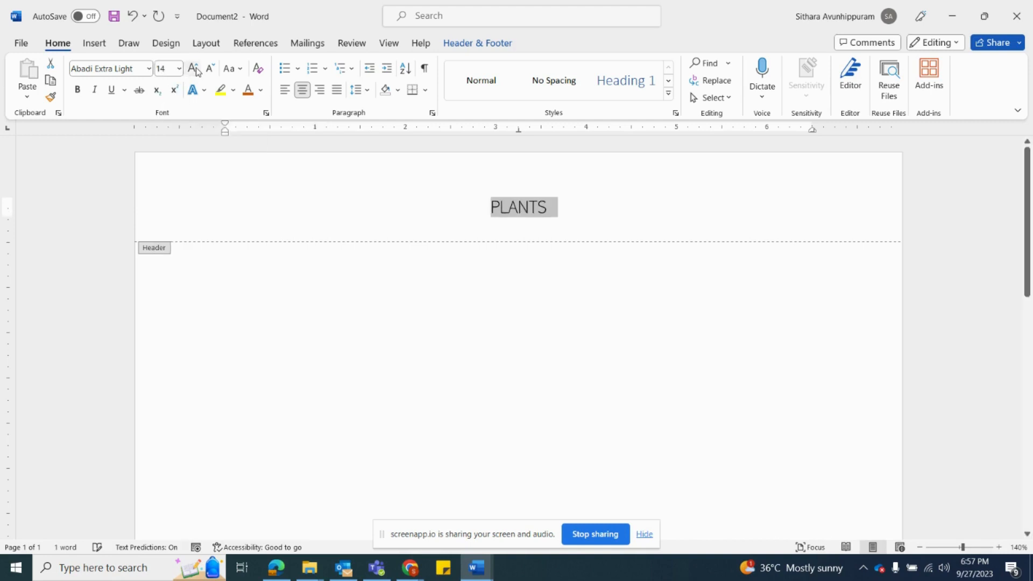
Step: Try enlarging the header word PLANTS stepwise to size 24, and bring it back to 14
click(194, 68)
click(194, 69)
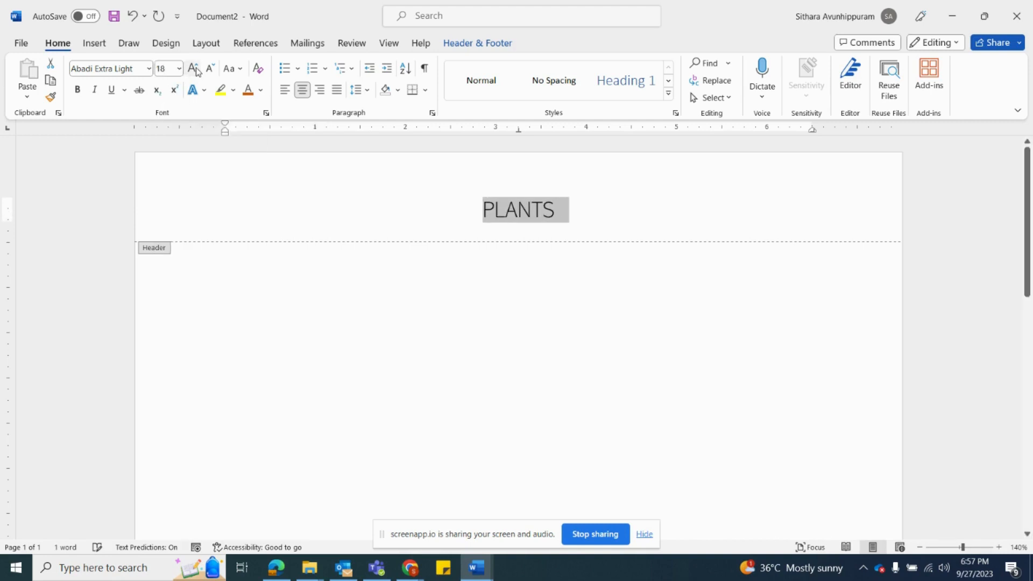
click(194, 69)
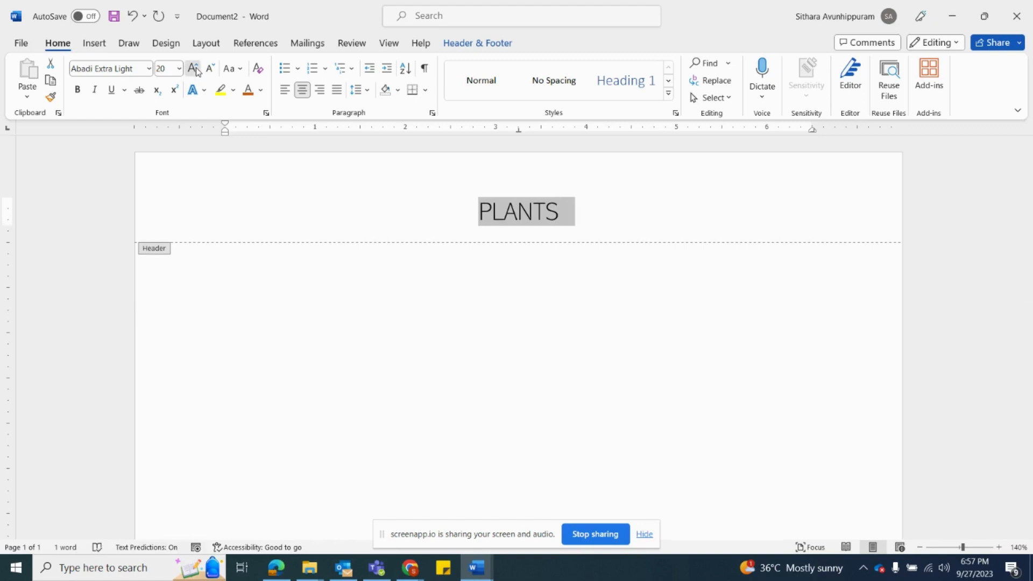
click(193, 68)
click(194, 68)
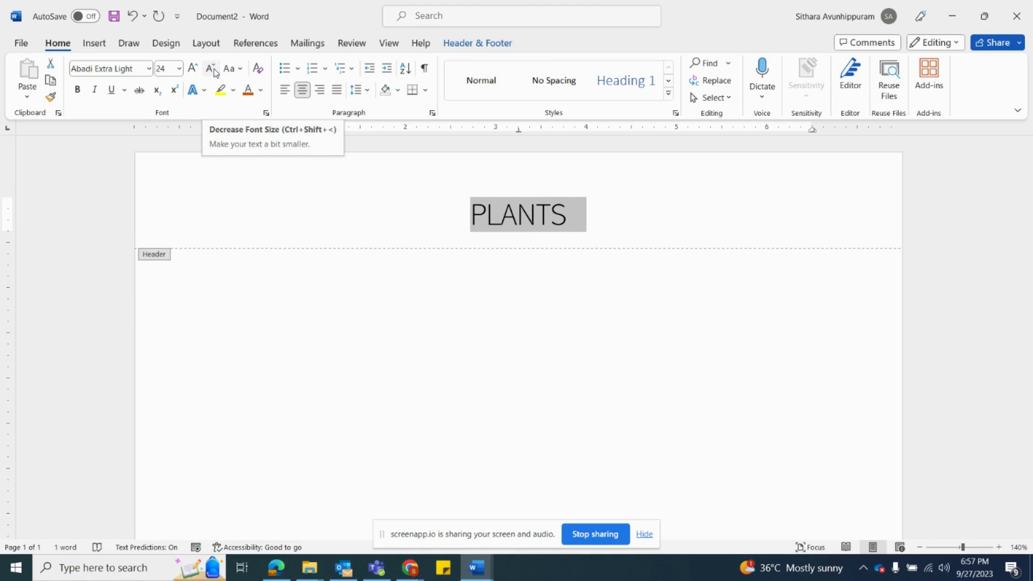
click(214, 71)
click(213, 71)
click(213, 70)
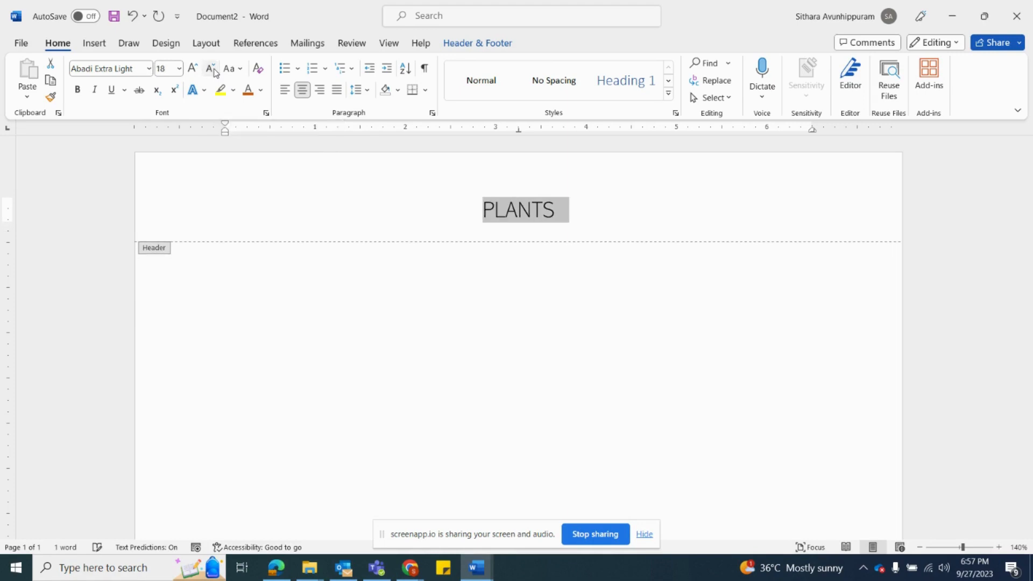
click(214, 71)
click(214, 71)
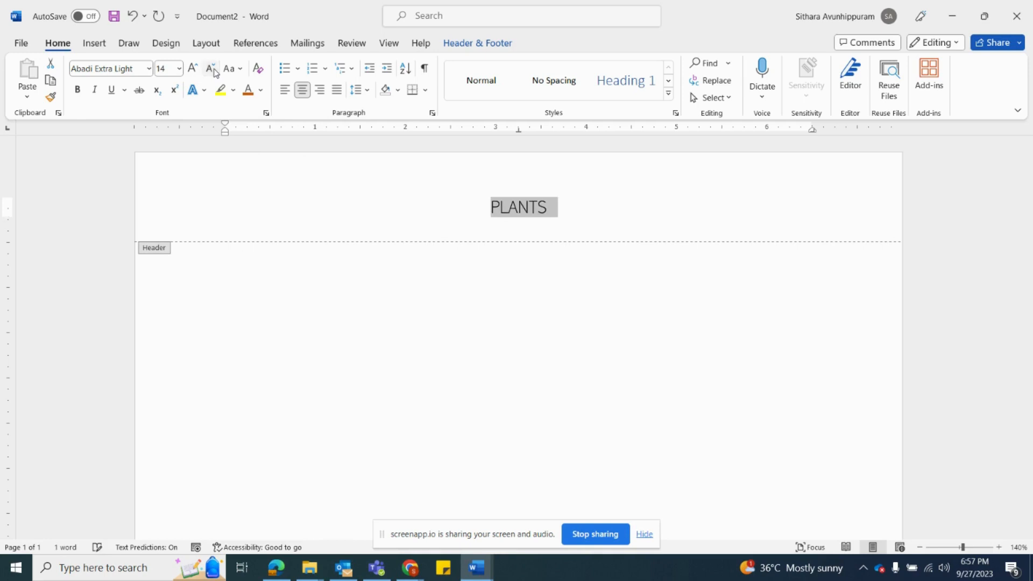
click(179, 68)
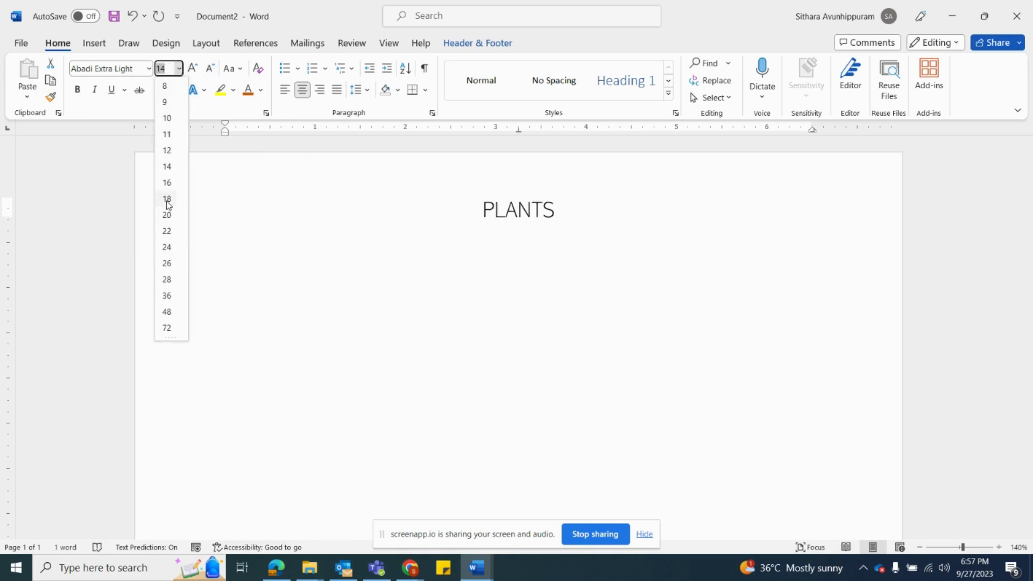
click(168, 167)
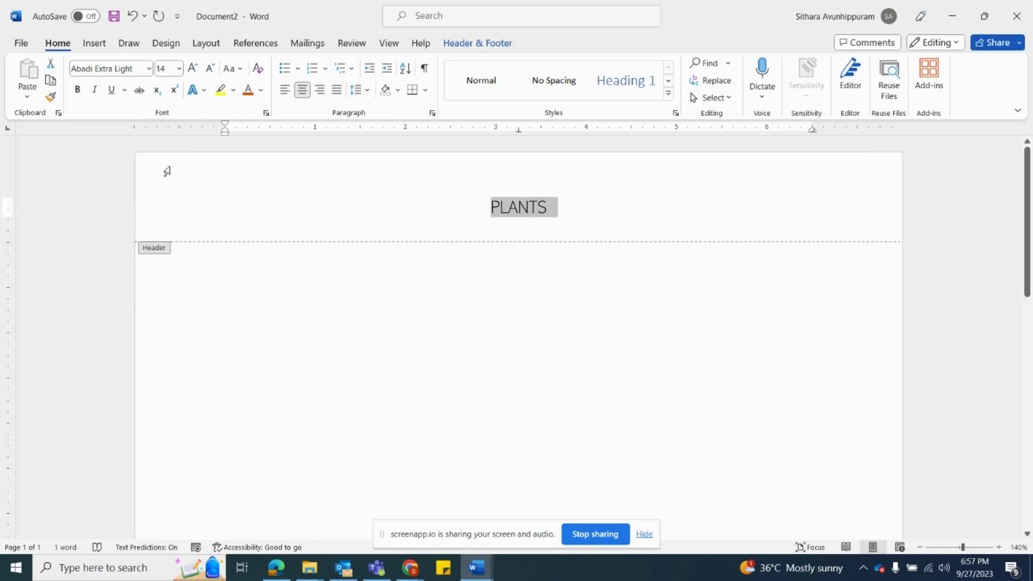
Step: Try dark orange and dark blue font colours on the header word PLANTS, and finish with the dark orange theme colour
click(248, 93)
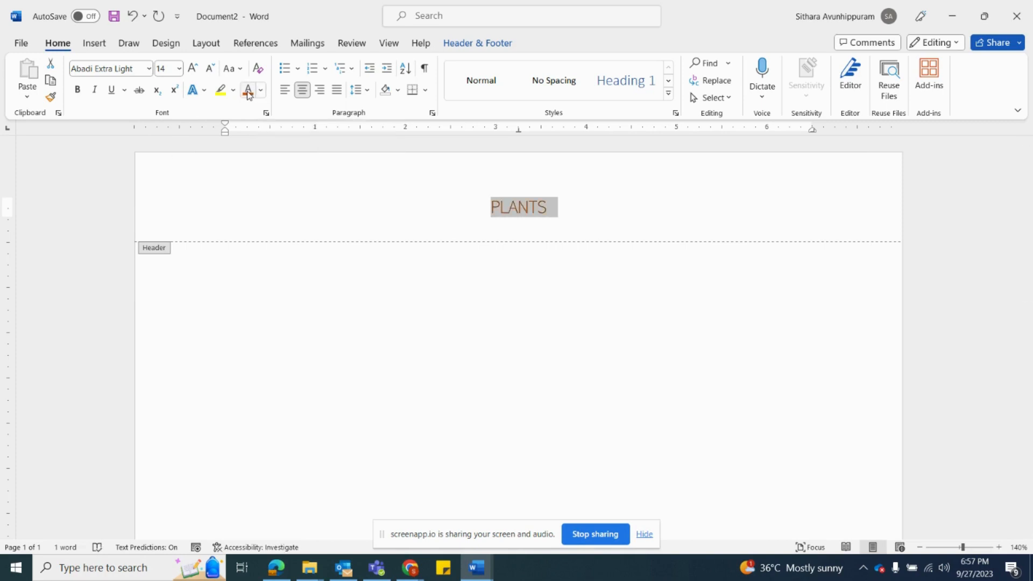
click(248, 95)
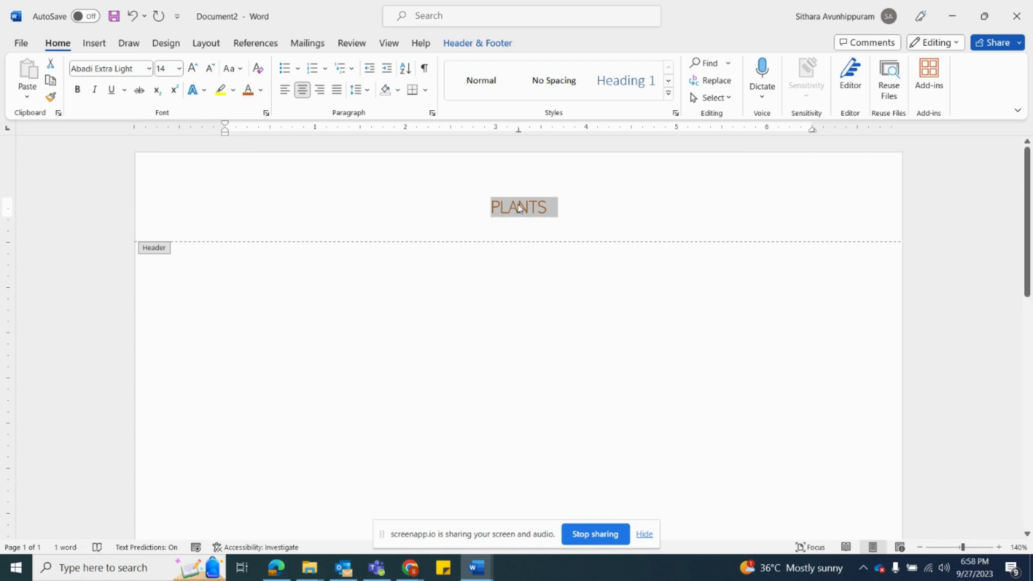
click(261, 92)
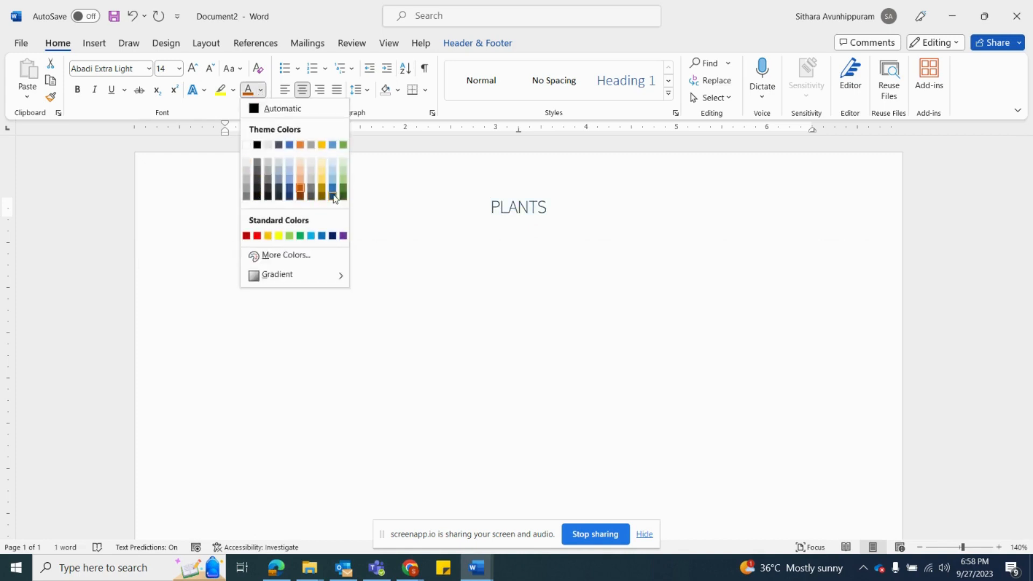
click(333, 195)
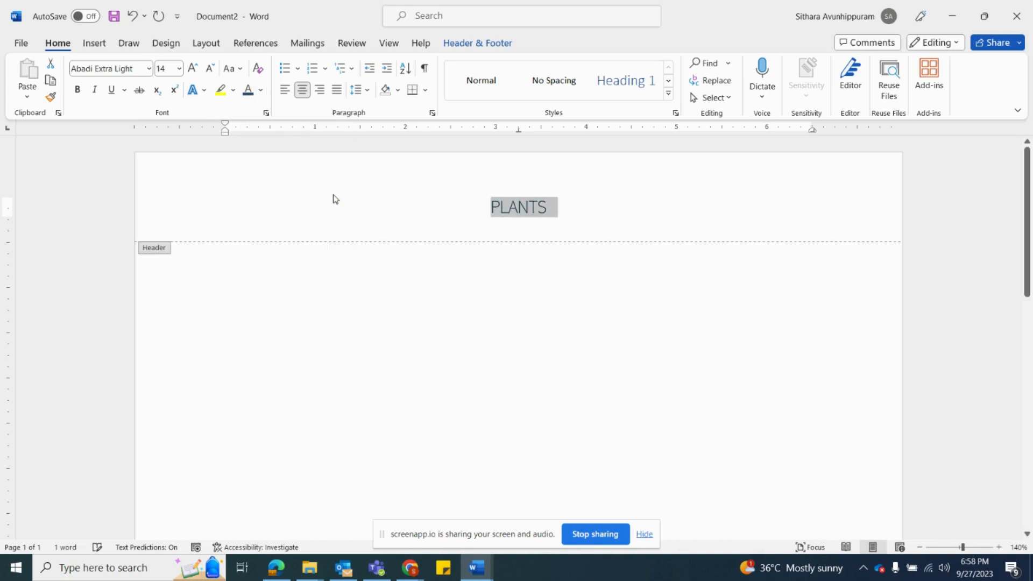
click(261, 90)
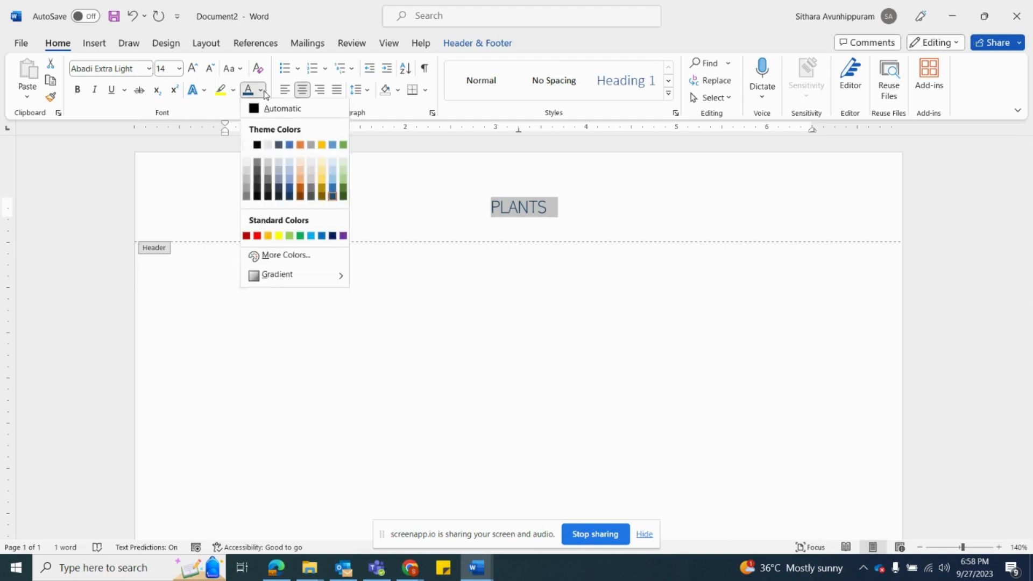
click(301, 194)
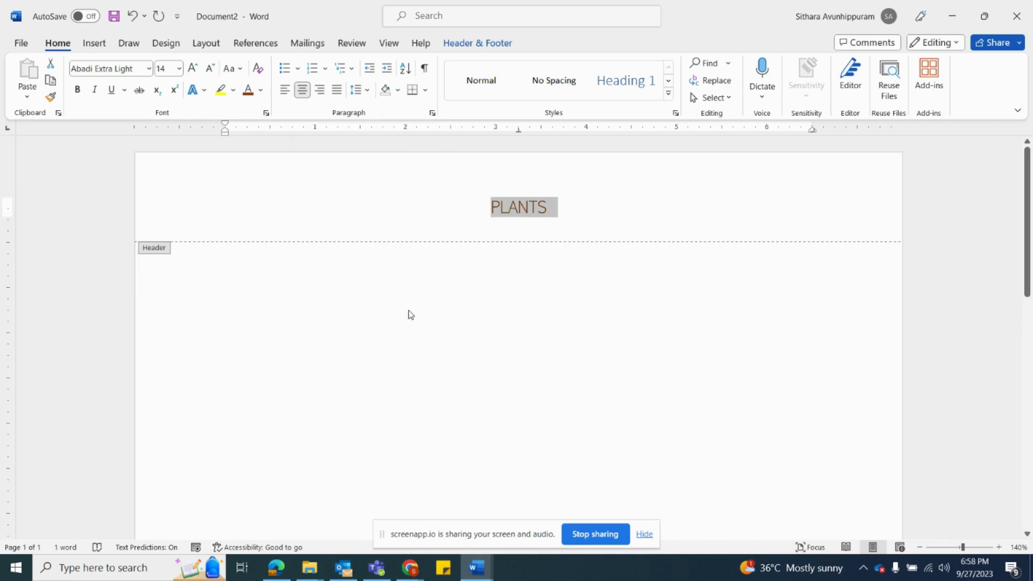
Step: Insert a page number at the bottom of the page in the Plain Number 1 style
scroll(408, 315, down, 10)
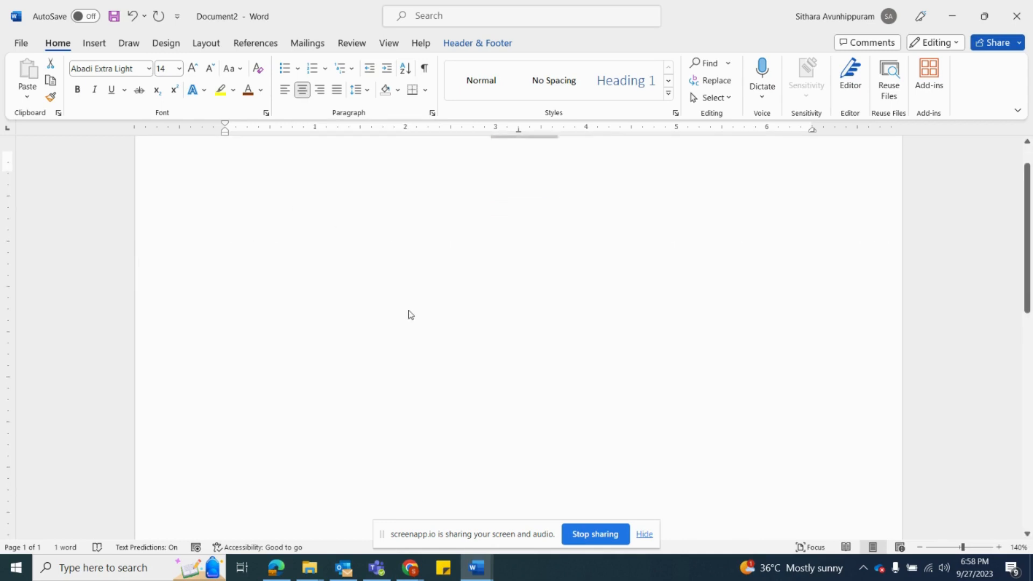
scroll(409, 315, down, 2)
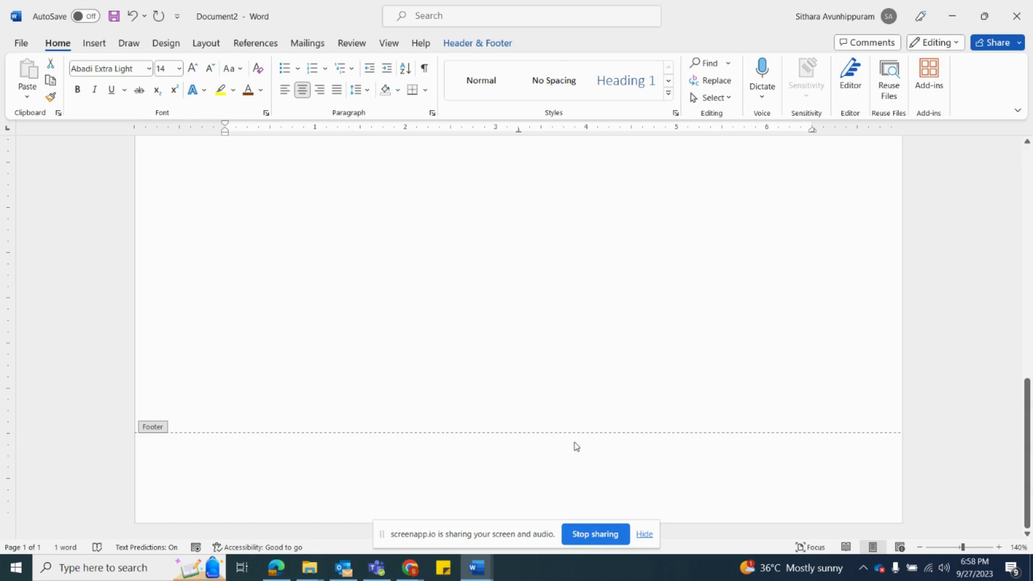
click(99, 45)
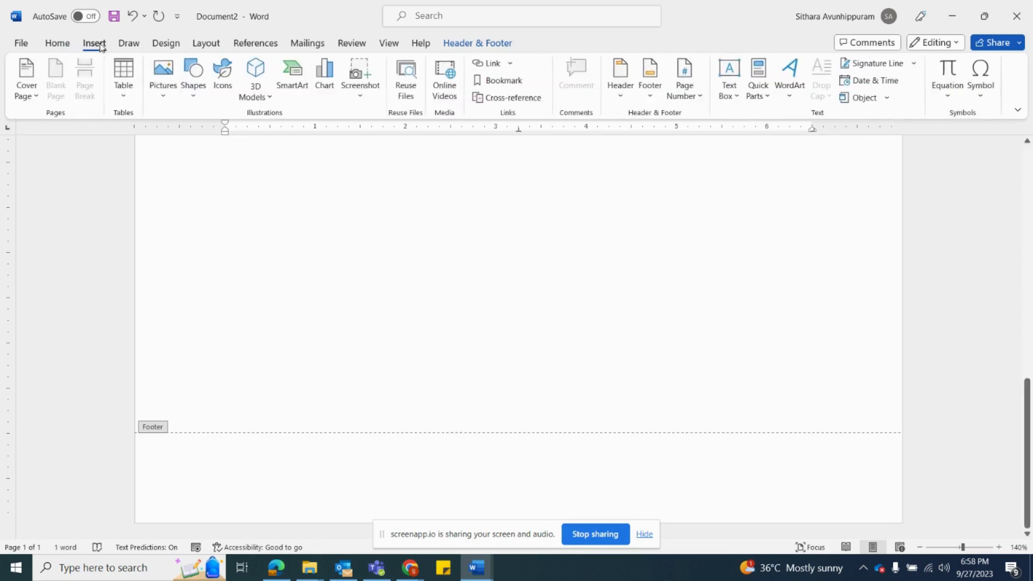
click(675, 102)
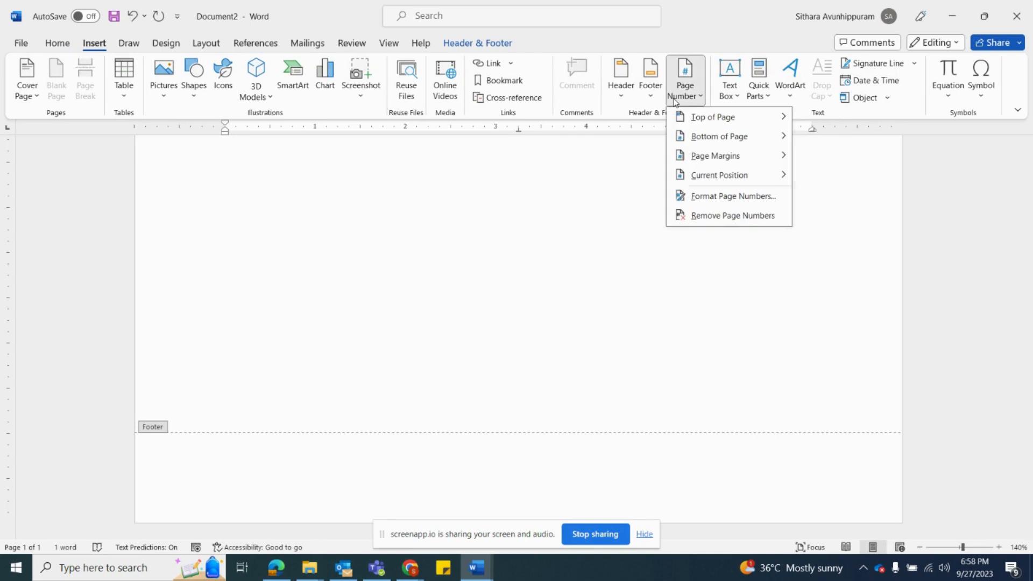
mouse_move(698, 118)
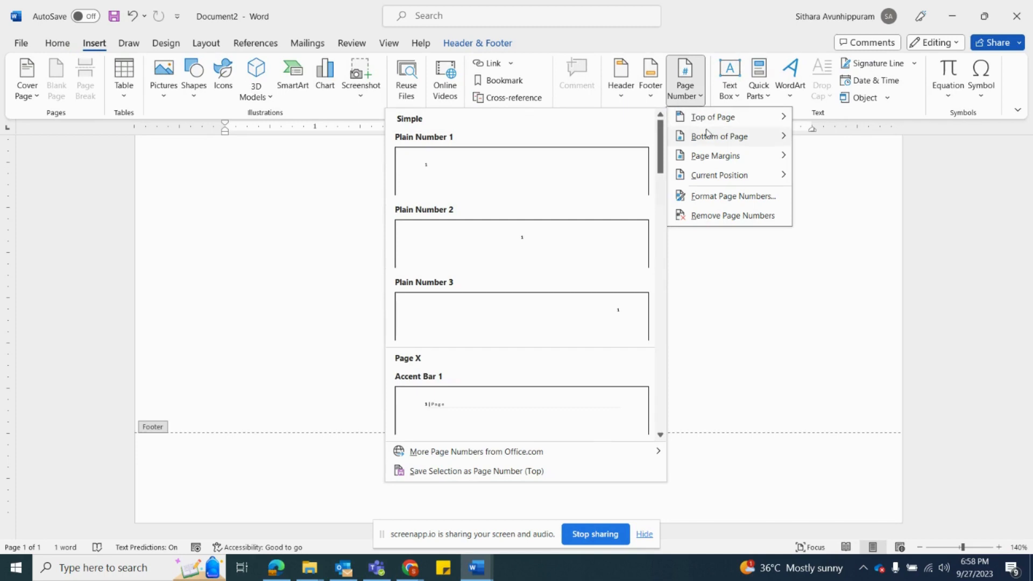
mouse_move(706, 140)
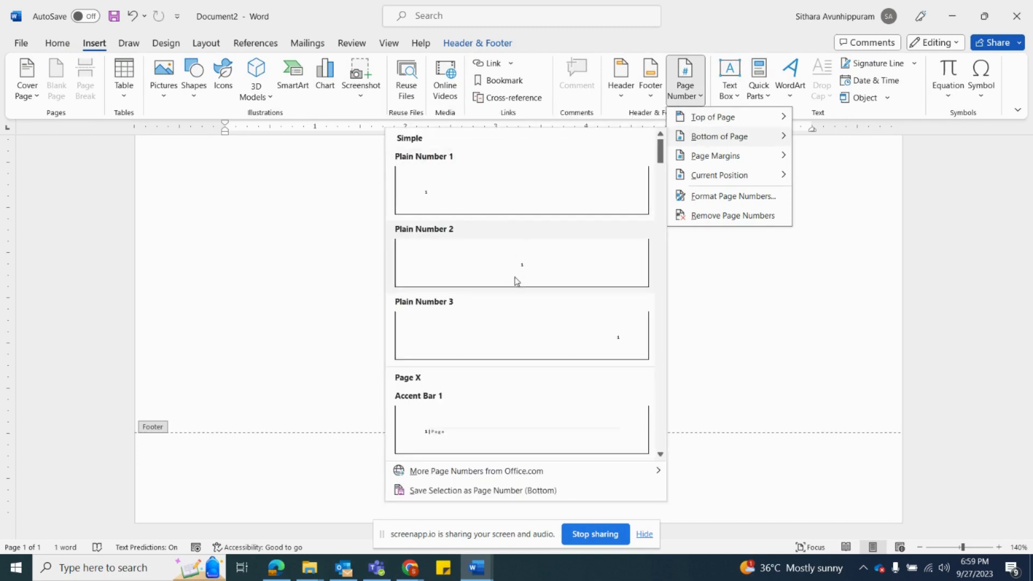
click(497, 197)
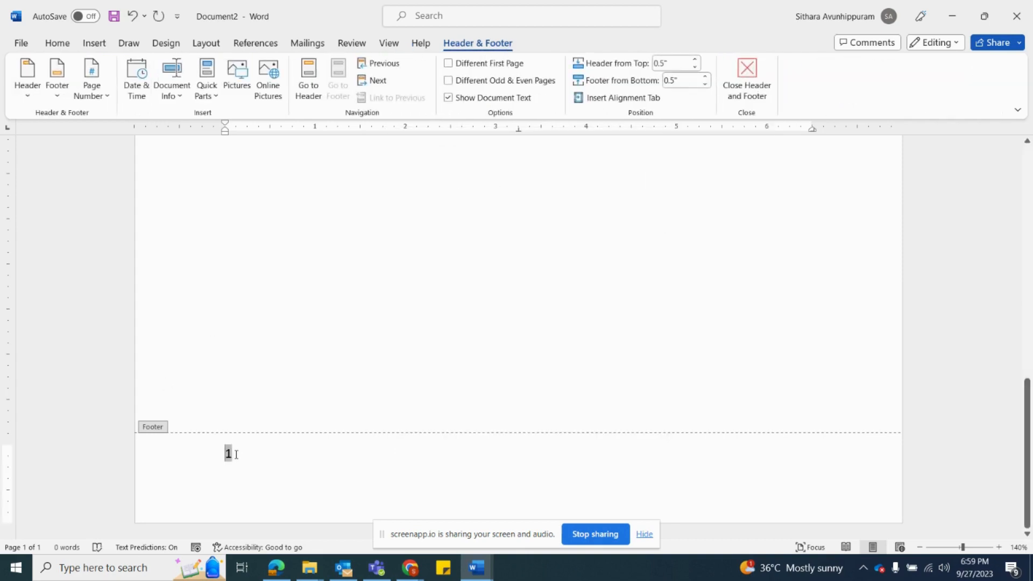
Step: Try the Plain Number 2 and Plain Number 3 styles for the page number in the footer
click(98, 96)
mouse_move(184, 138)
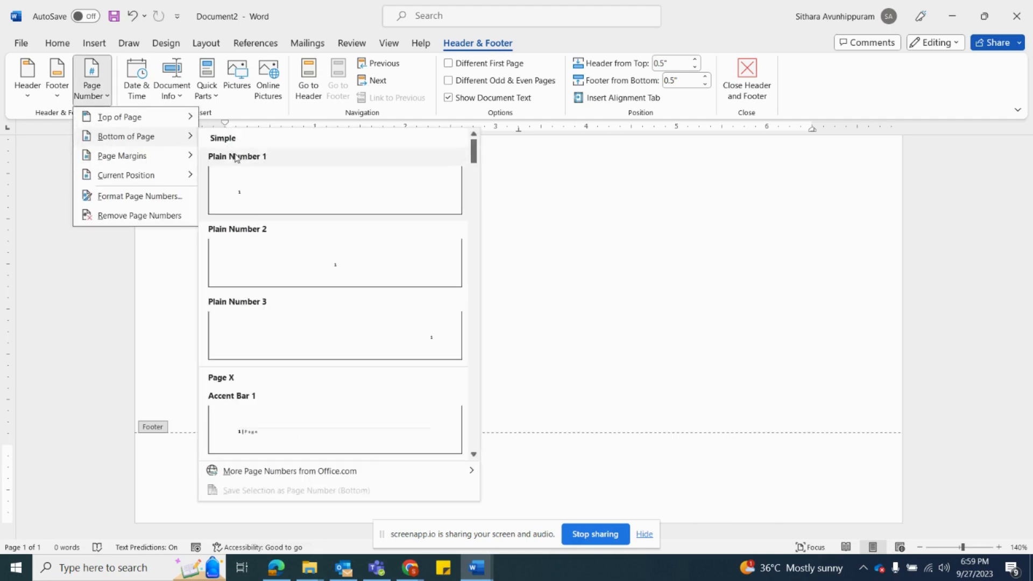
click(278, 254)
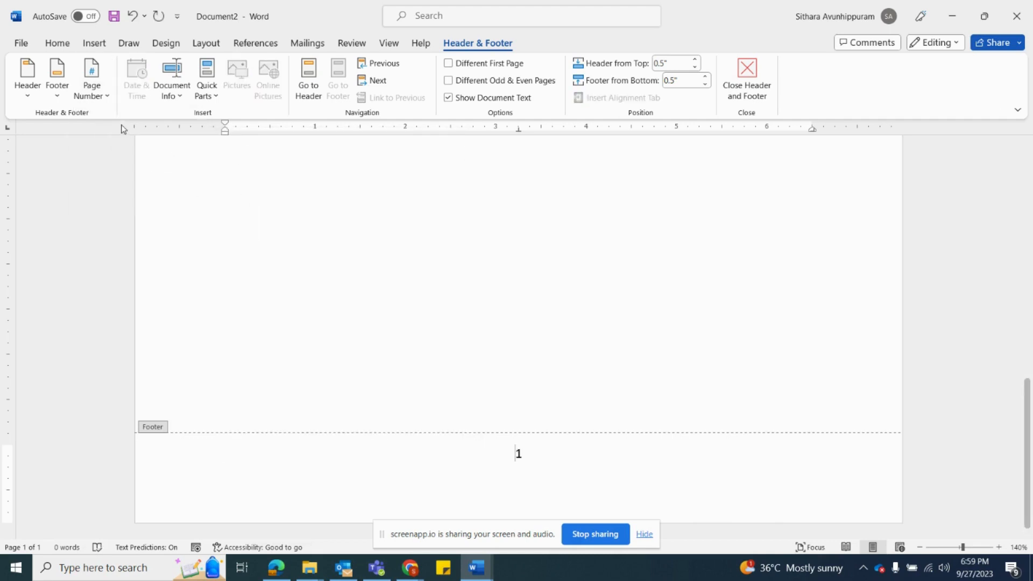
click(93, 92)
mouse_move(126, 138)
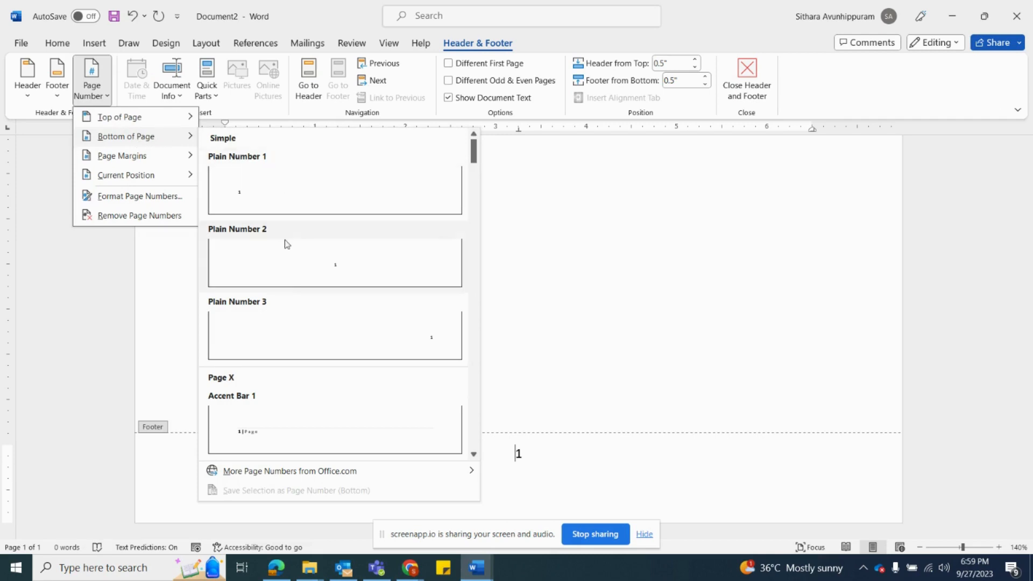
click(318, 317)
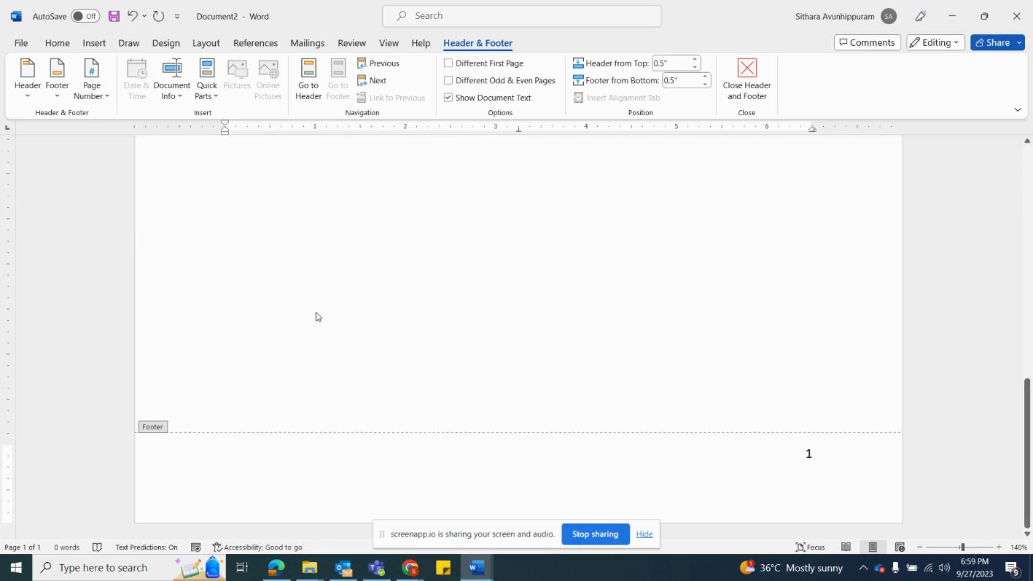
Step: Set the bottom-of-page number to the centered Plain Number 2 style, and close header and footer editing
click(94, 90)
mouse_move(129, 136)
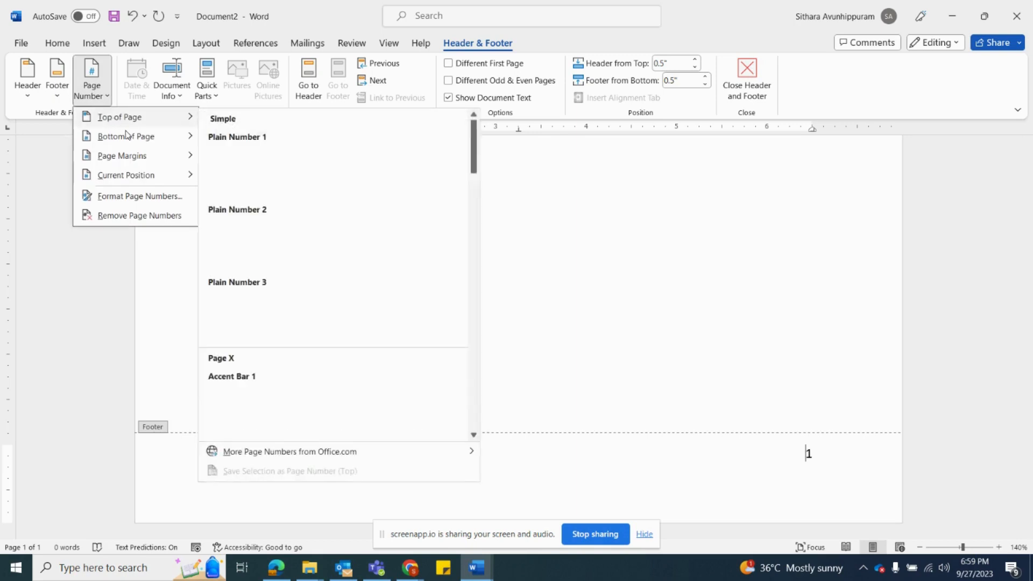
click(291, 256)
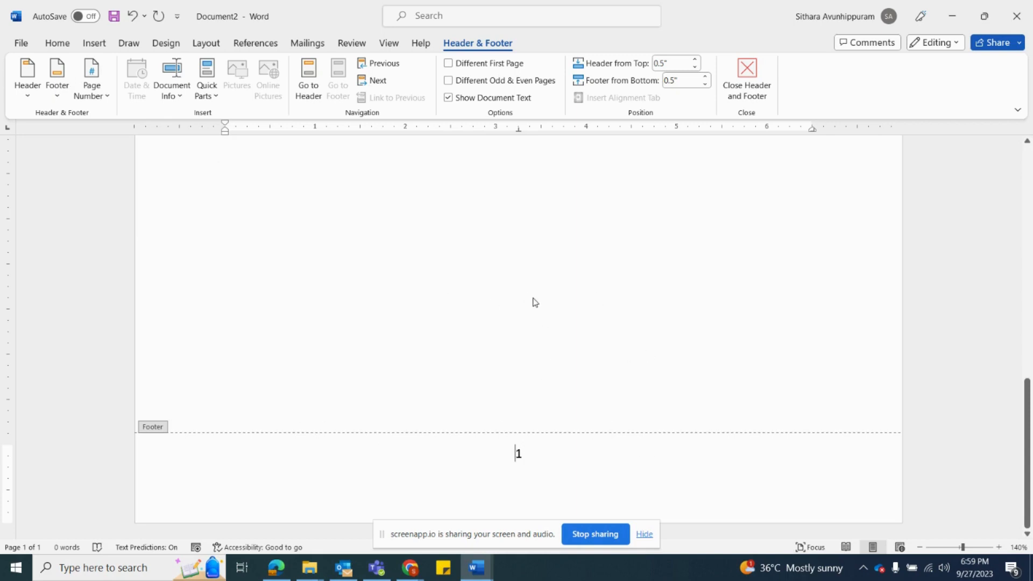
scroll(533, 301, up, 10)
scroll(536, 302, down, 1)
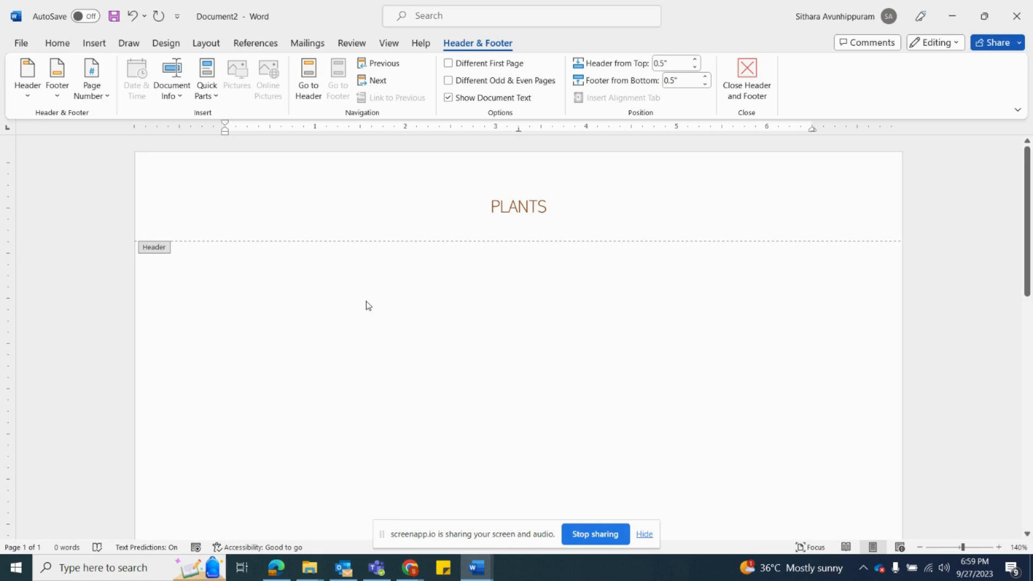
click(753, 74)
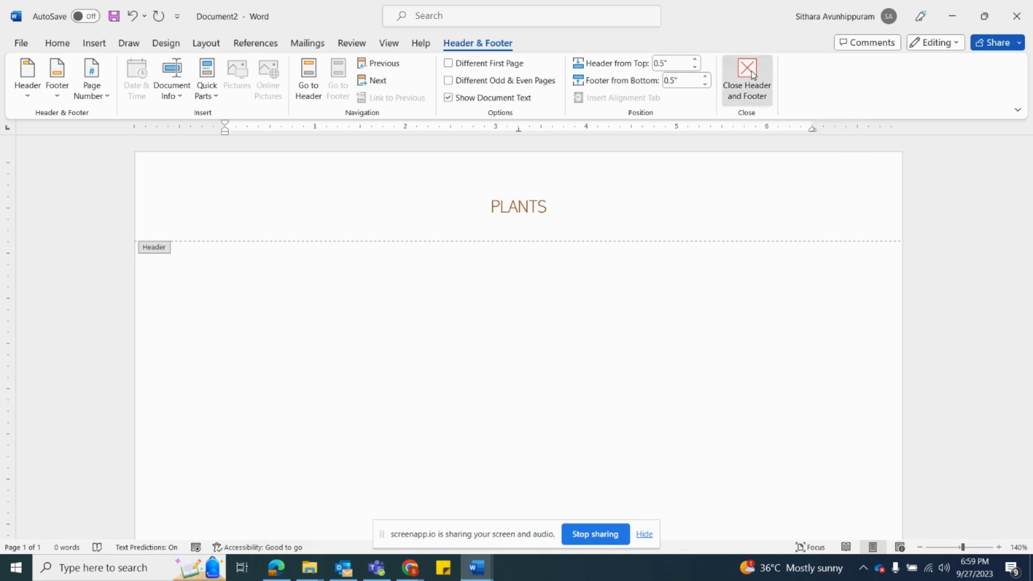
Step: Reopen the PLANTS header for editing and look over the page
double_click(556, 197)
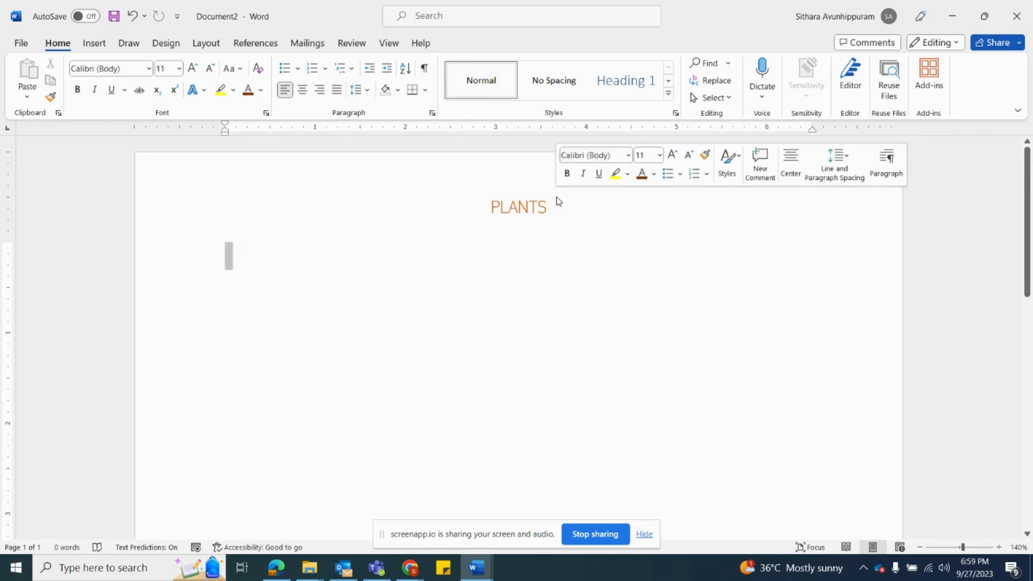
double_click(495, 193)
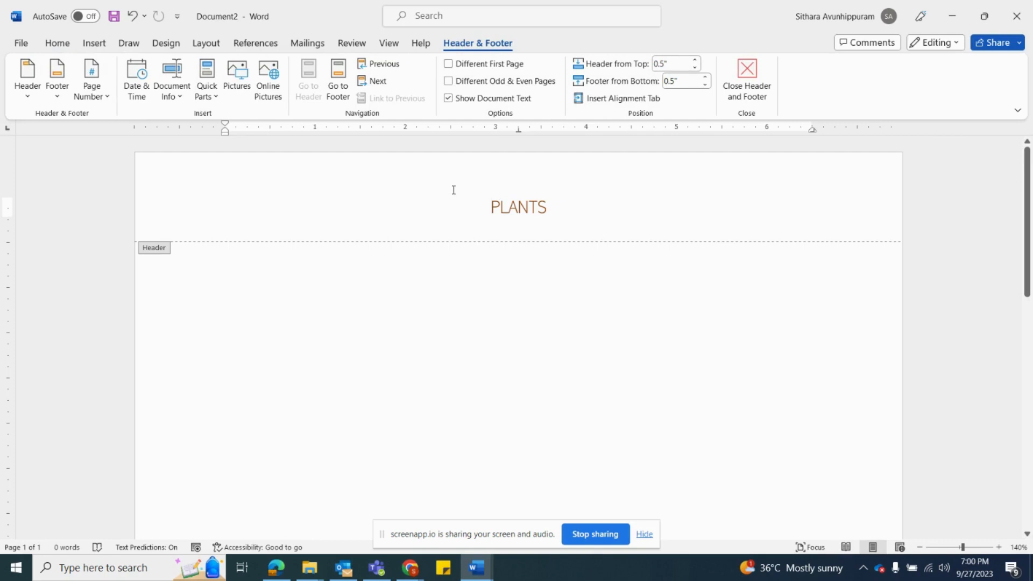
scroll(479, 289, down, 3)
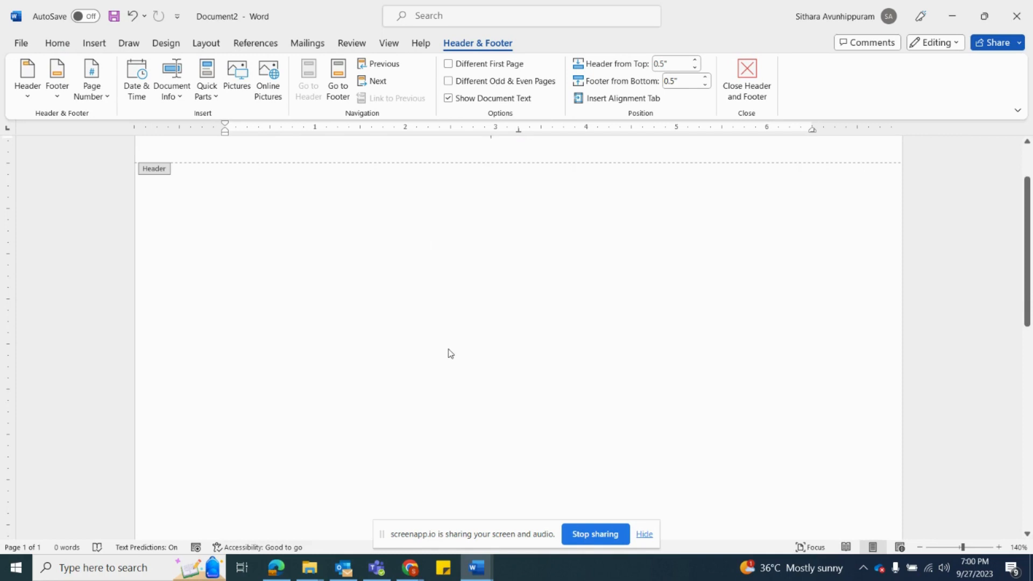
scroll(451, 353, down, 3)
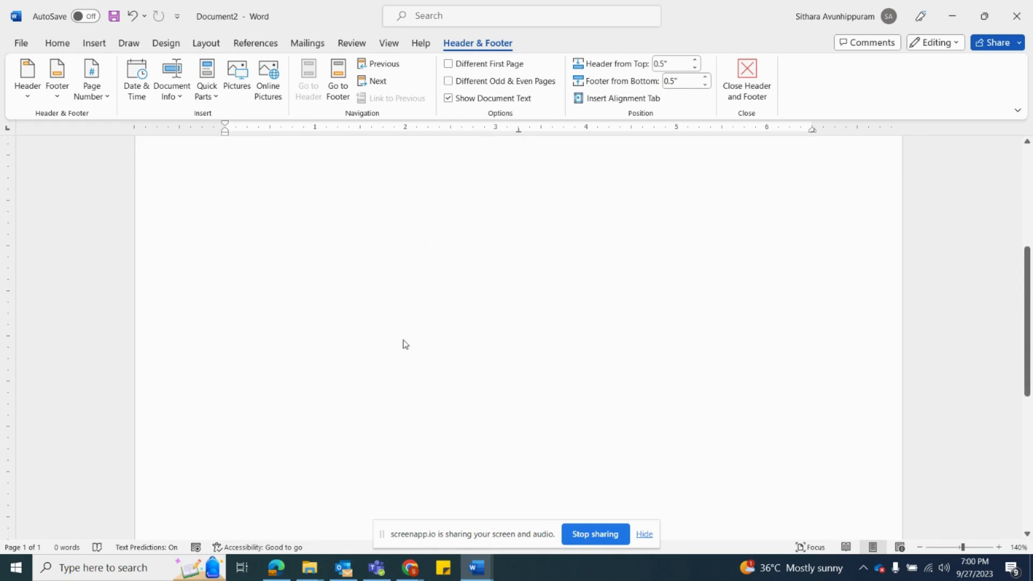
scroll(405, 344, up, 3)
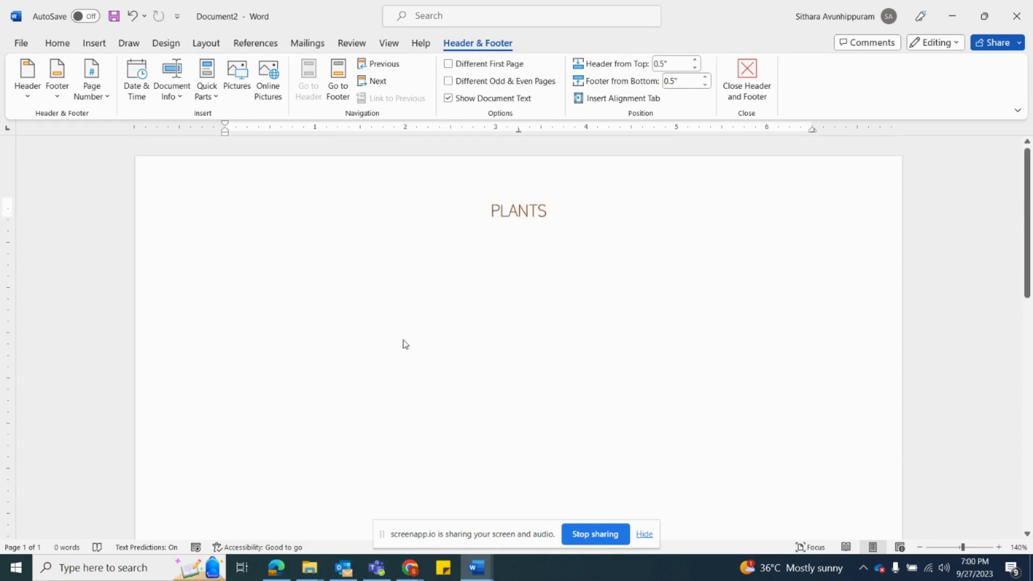
Step: Return to the document body and enter the text TYPES OF PLANTS on the first line
double_click(483, 343)
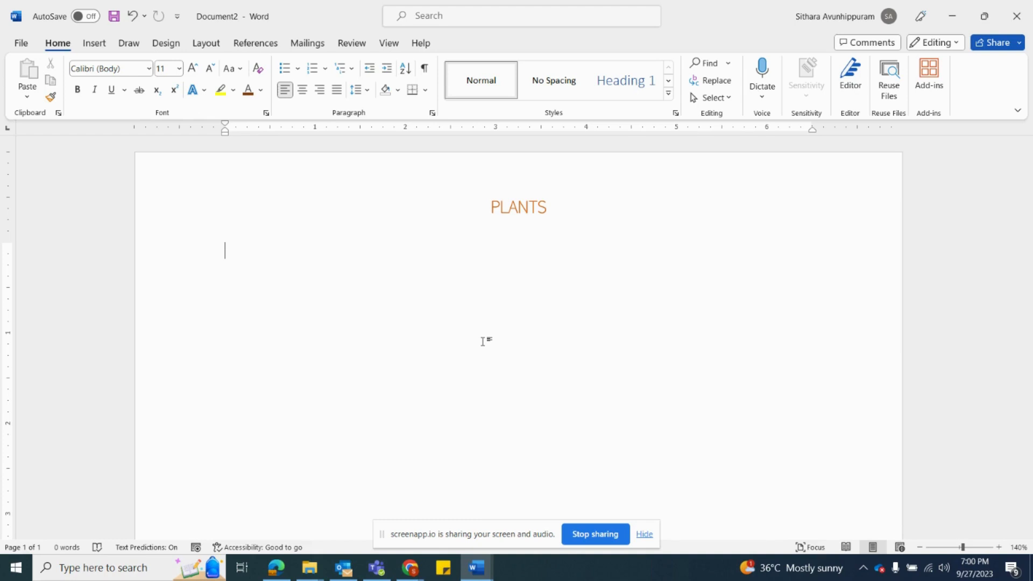
text(TYPES OF PLANTS)
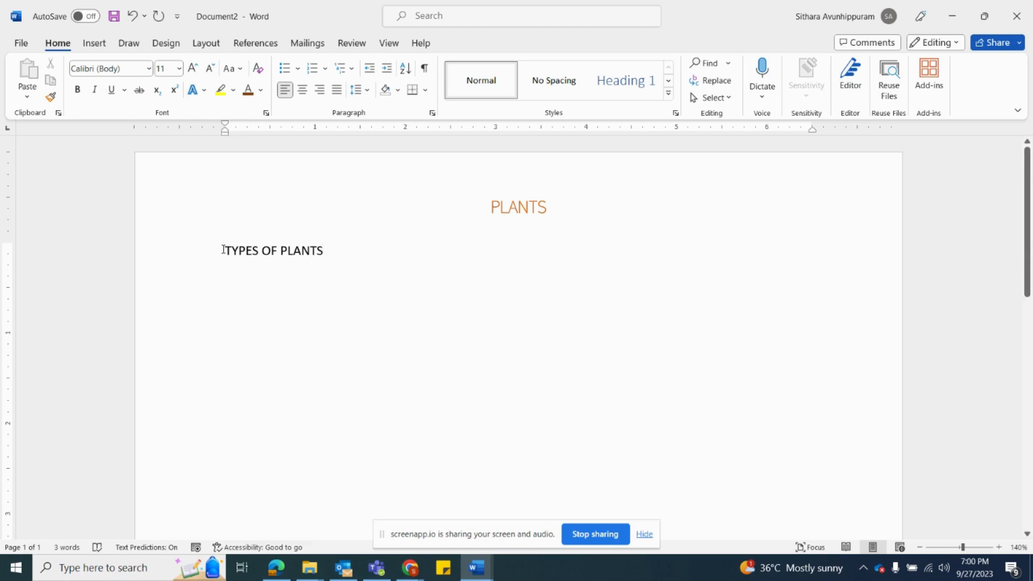
Step: Try selecting the whole TYPES OF PLANTS line and the single word TYPES in the document body
click(239, 251)
drag(225, 251, 331, 245)
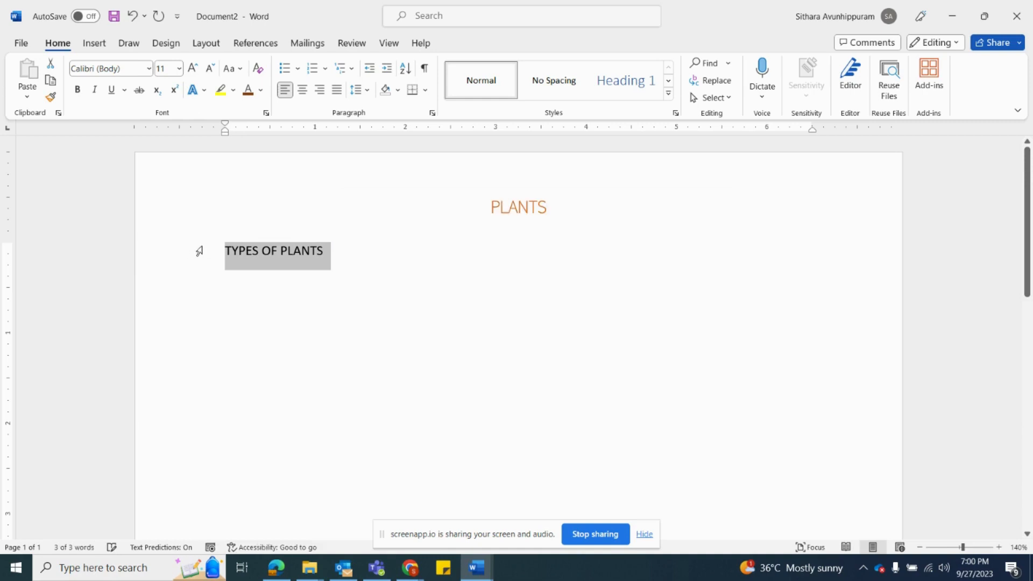
click(228, 251)
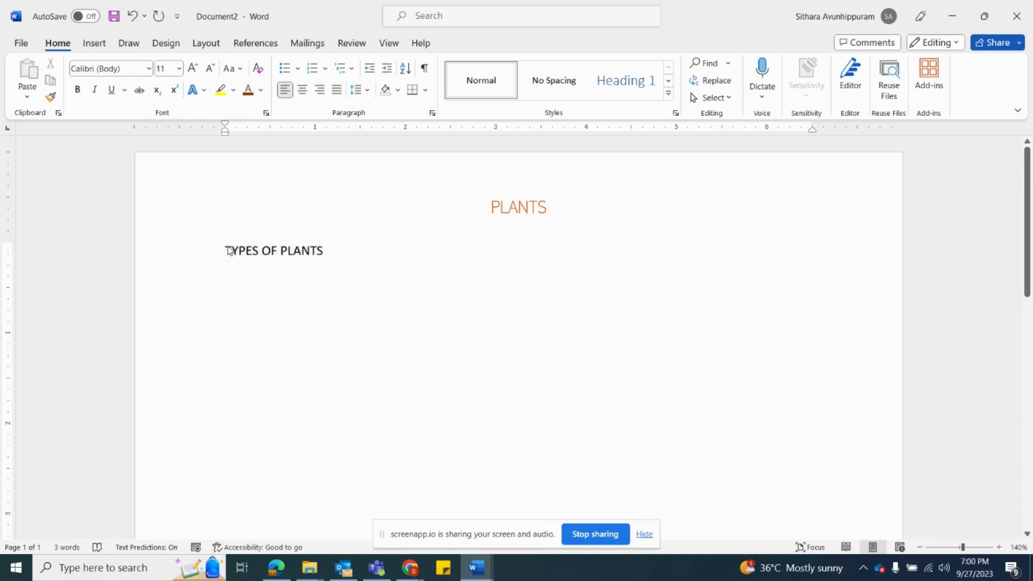
double_click(237, 249)
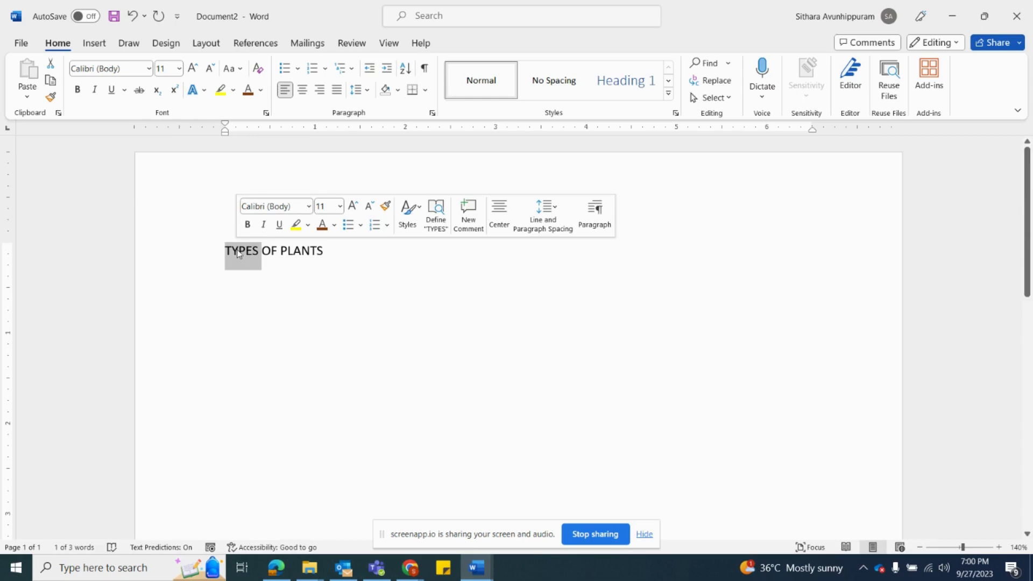
click(225, 251)
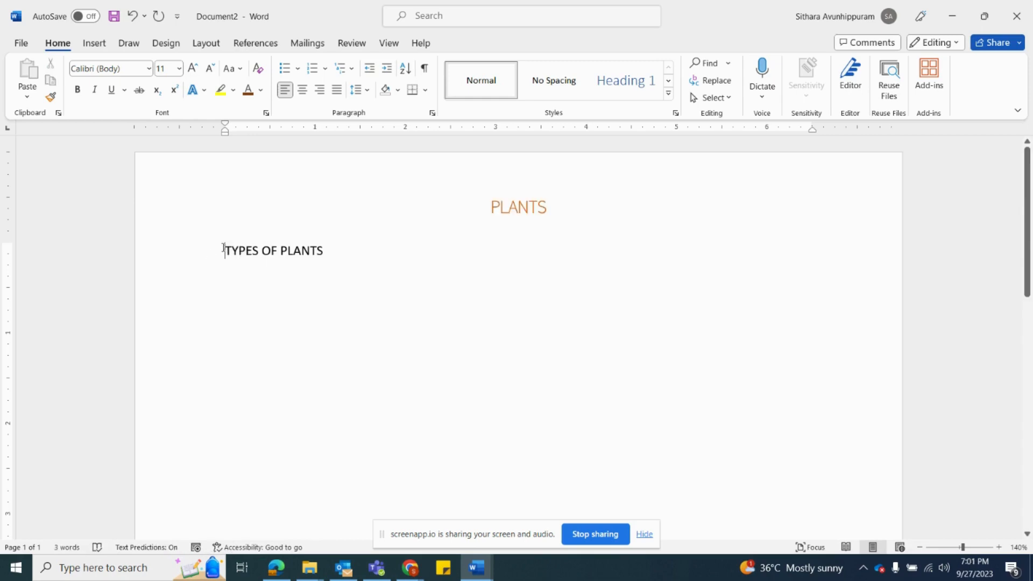
drag(224, 248, 335, 247)
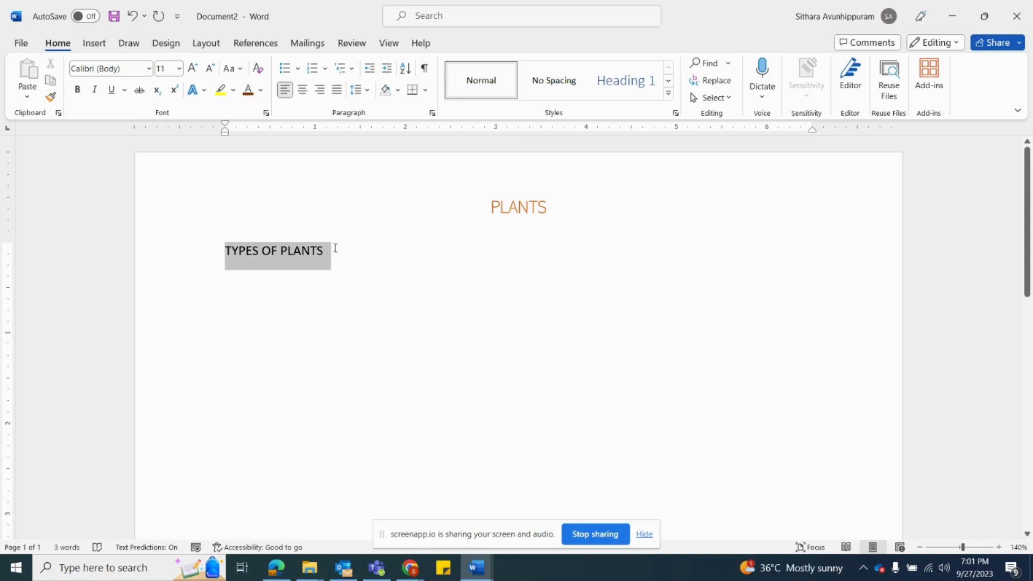
click(228, 251)
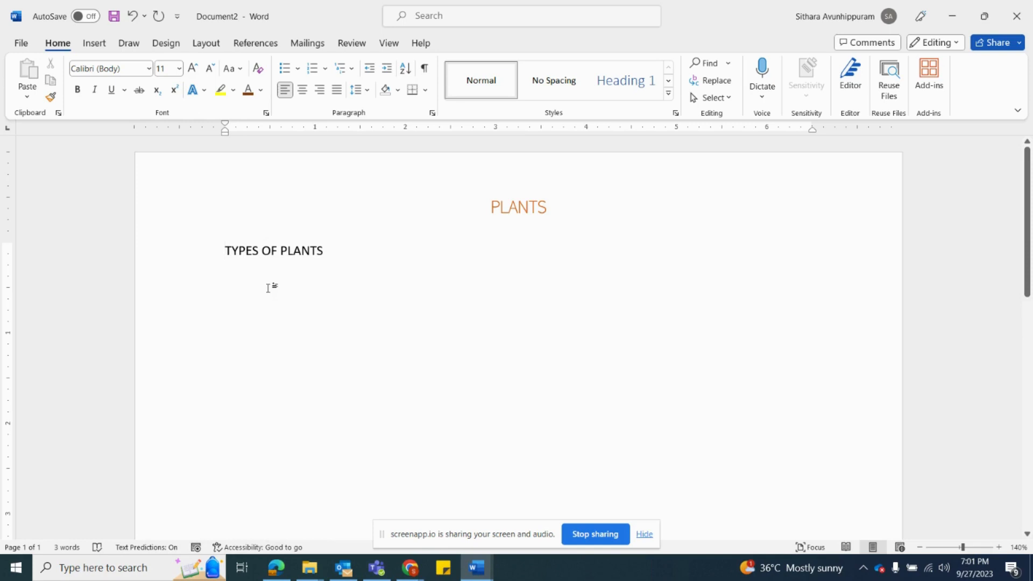
triple_click(225, 251)
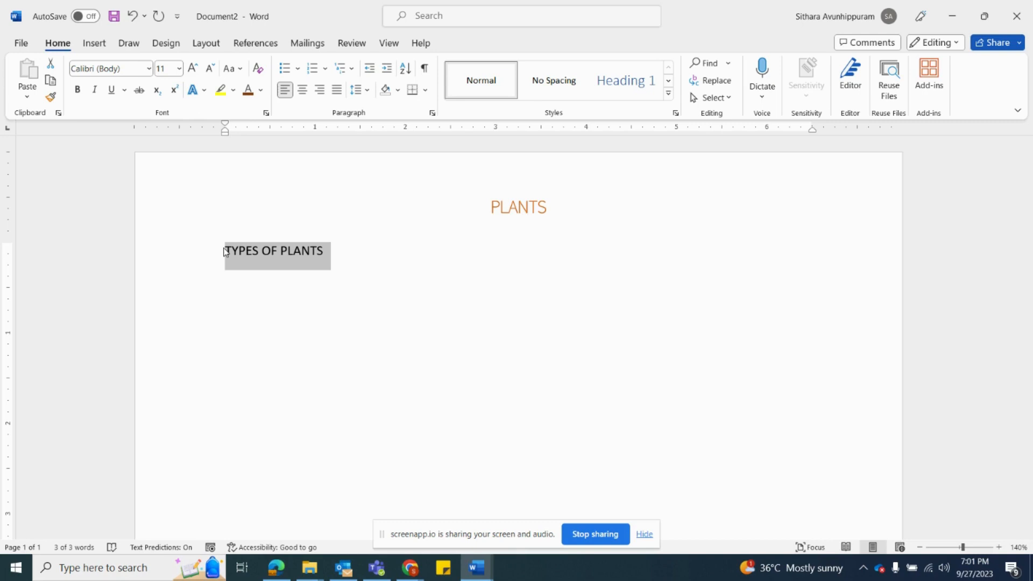
click(225, 252)
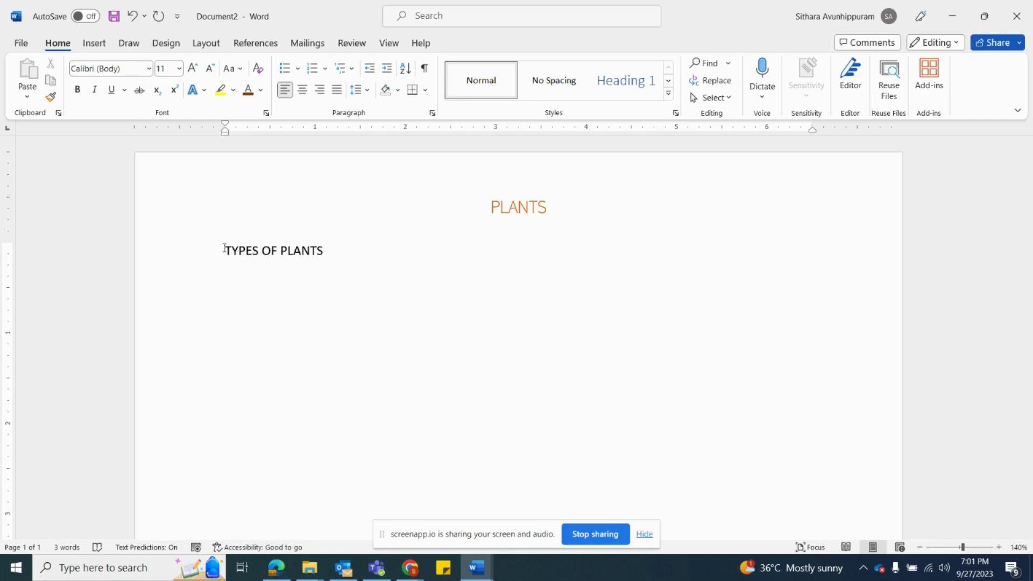
Step: Center the TYPES OF PLANTS line in the body and look through the available text styles
triple_click(225, 250)
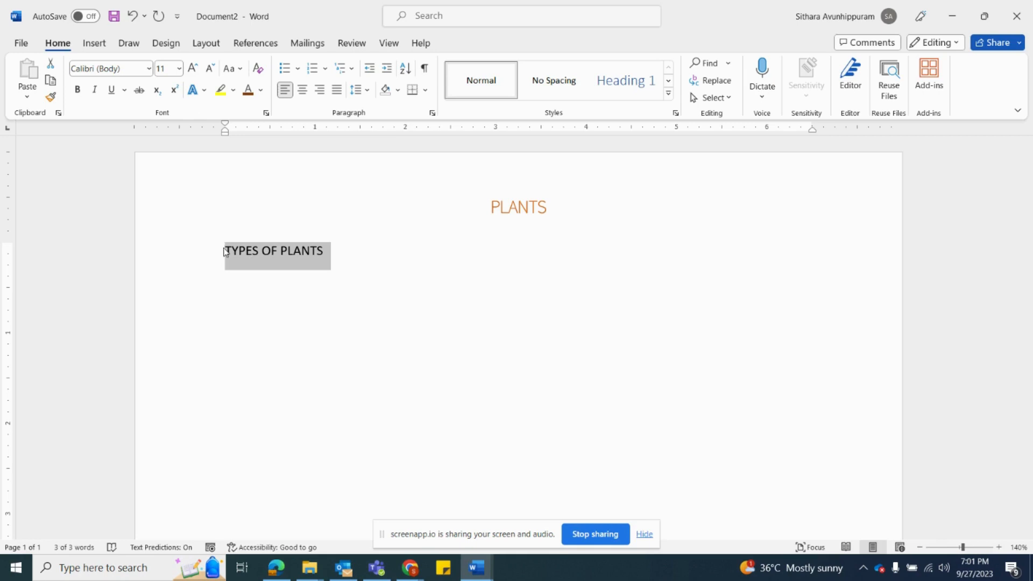
click(303, 93)
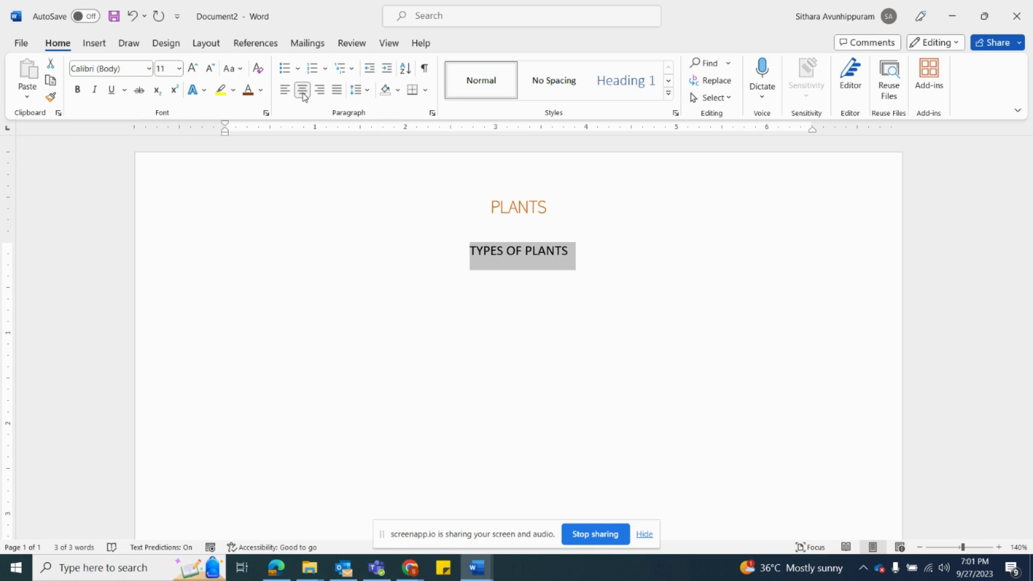
click(671, 82)
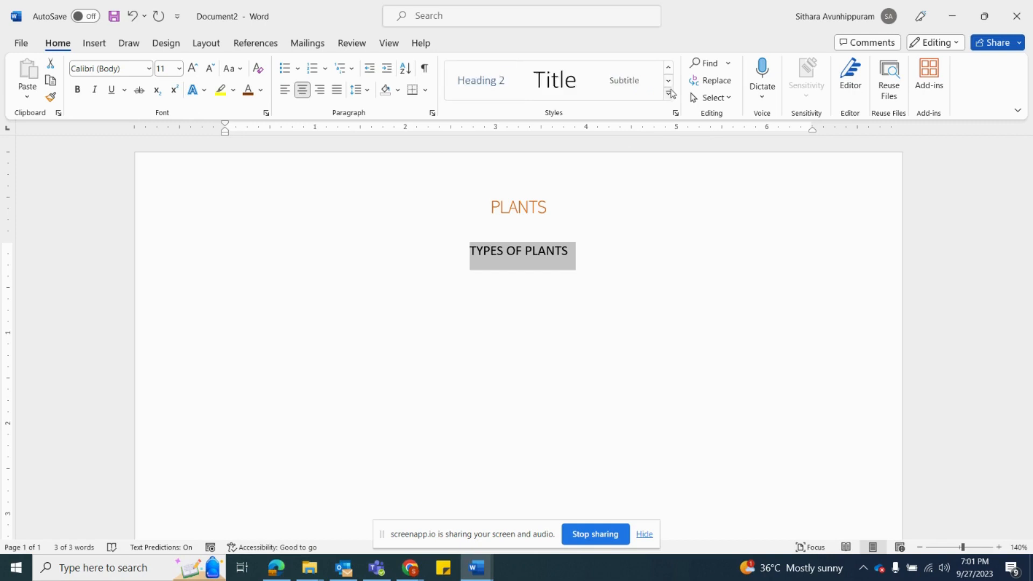
click(670, 93)
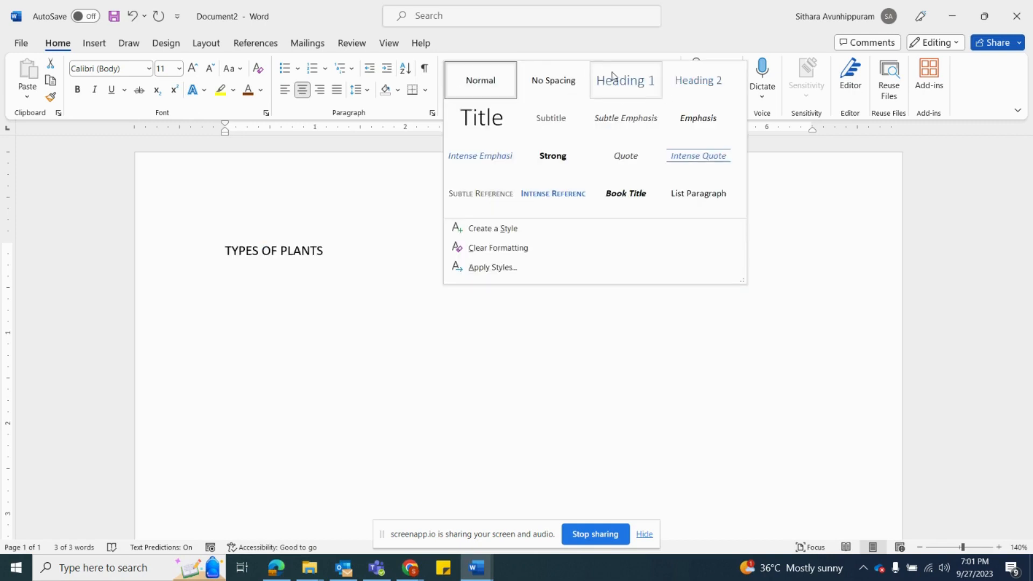
click(441, 111)
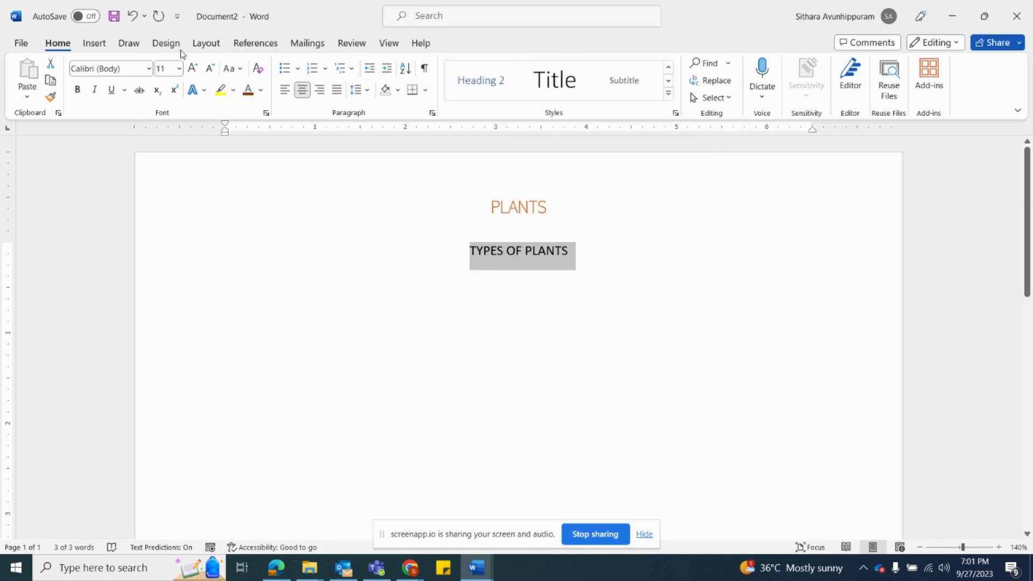
Step: Format the TYPES OF PLANTS heading in the ADLaM Display font, size 24, with dark blue text
click(149, 68)
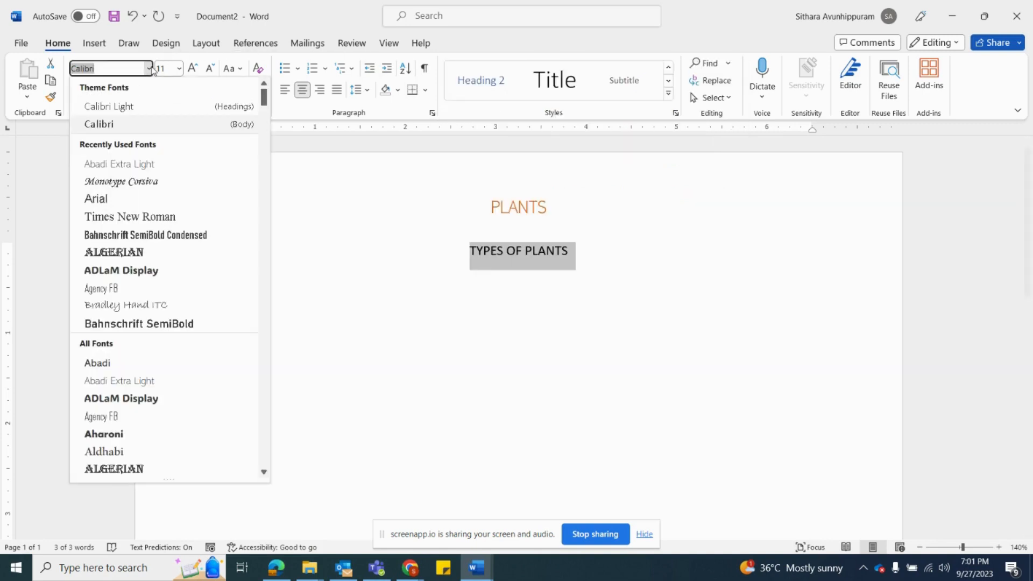
click(111, 271)
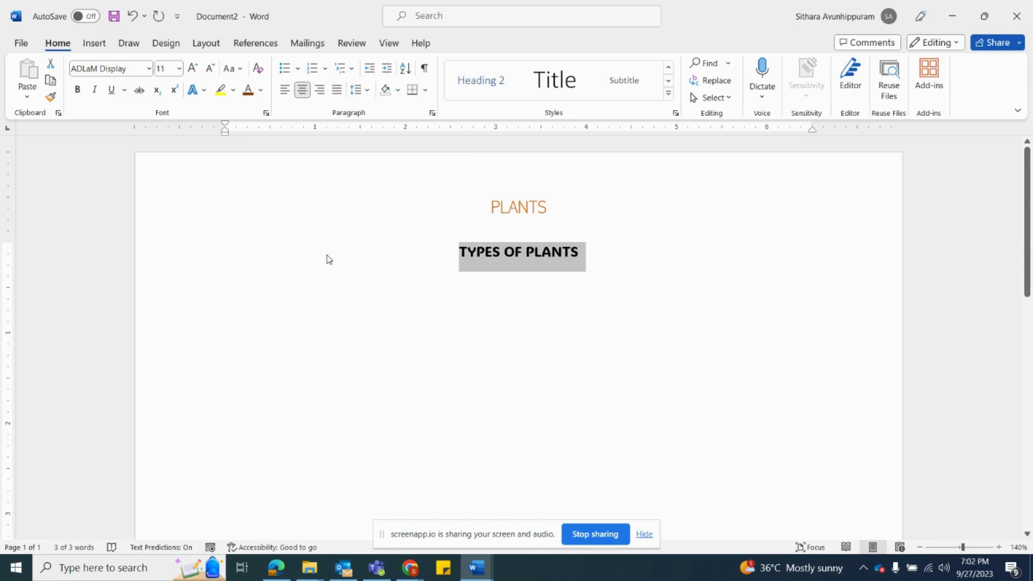
click(179, 69)
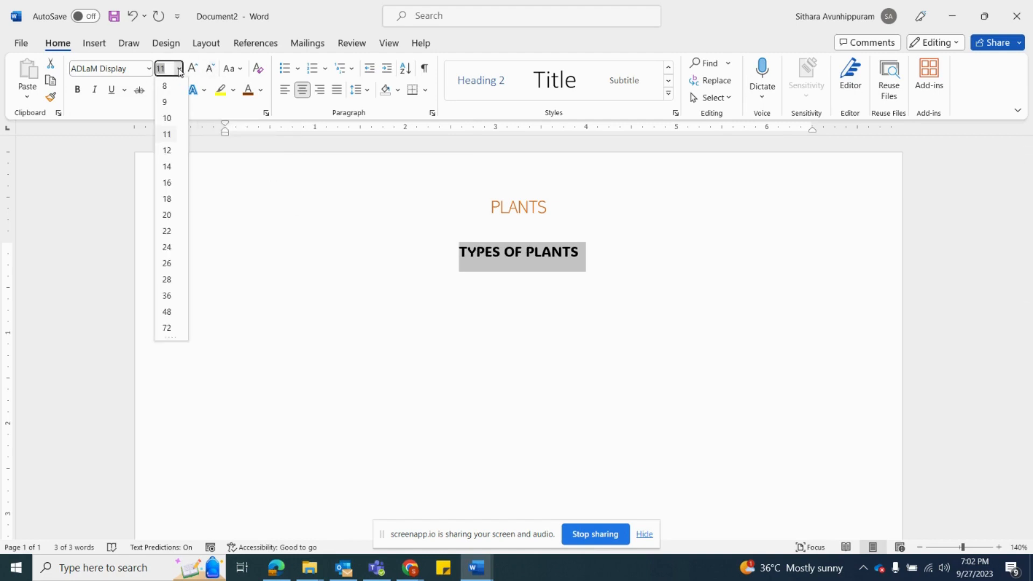
click(167, 247)
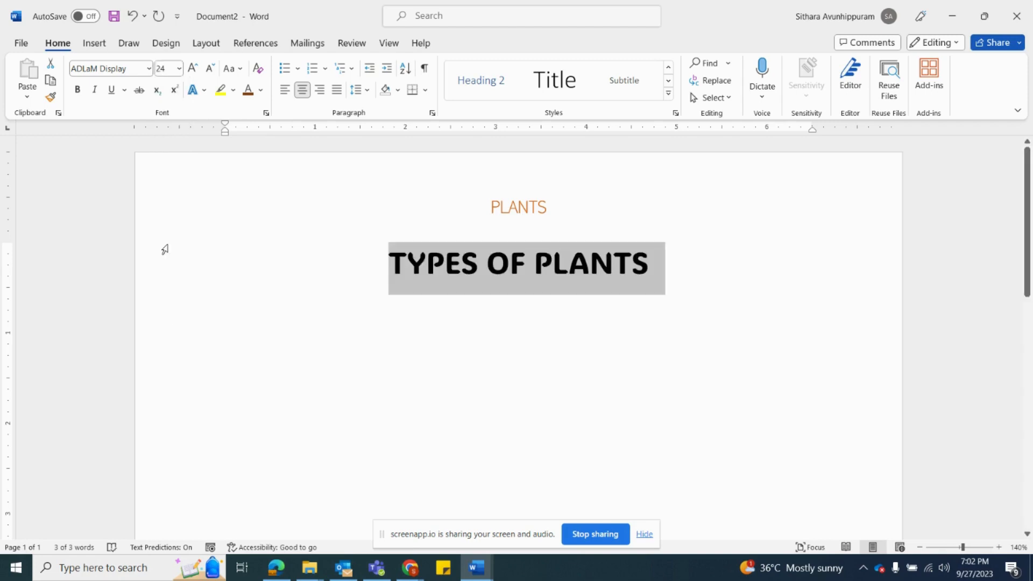
click(262, 91)
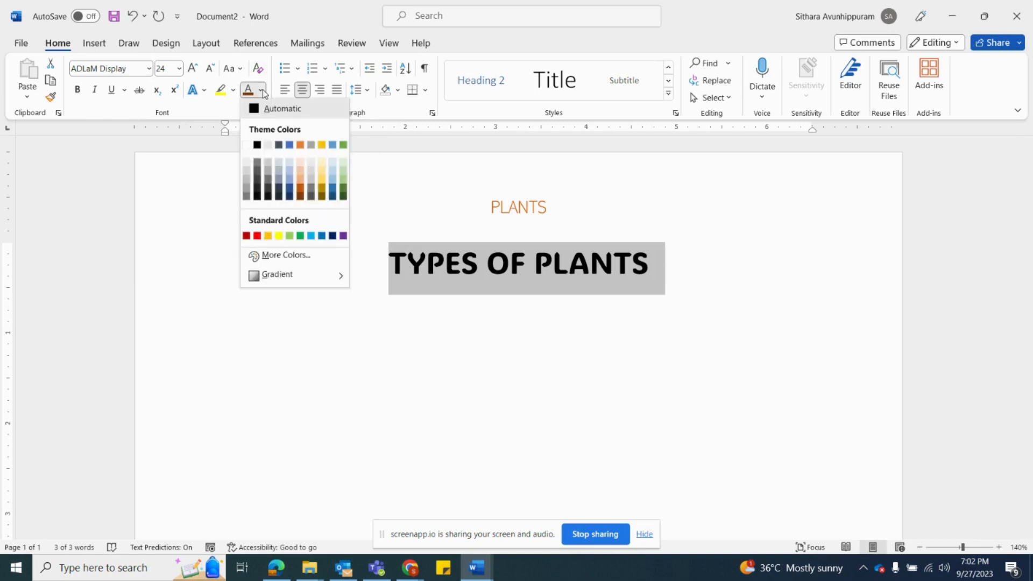
click(333, 236)
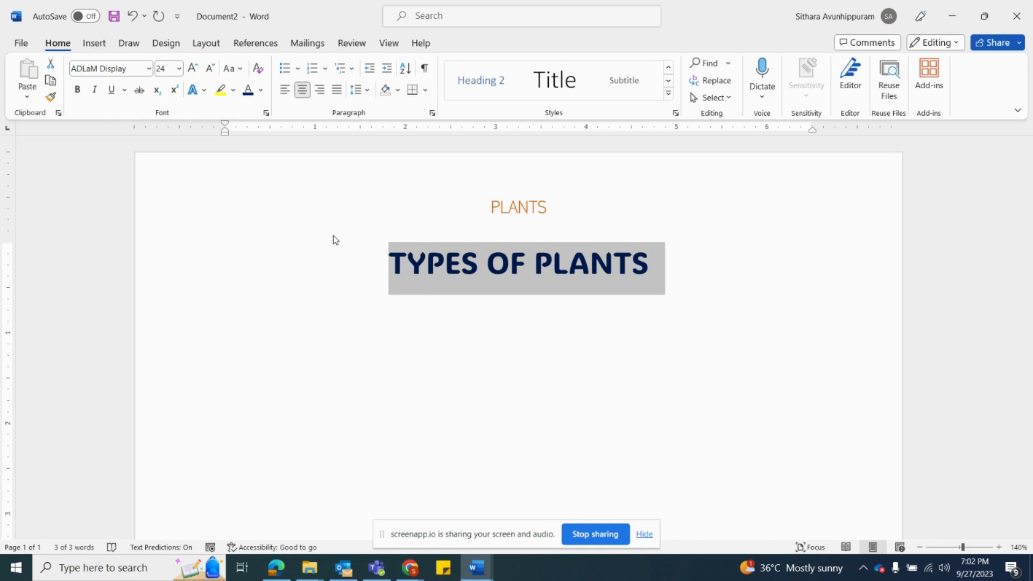
Step: Start a new left-aligned paragraph below the TYPES OF PLANTS heading
click(665, 264)
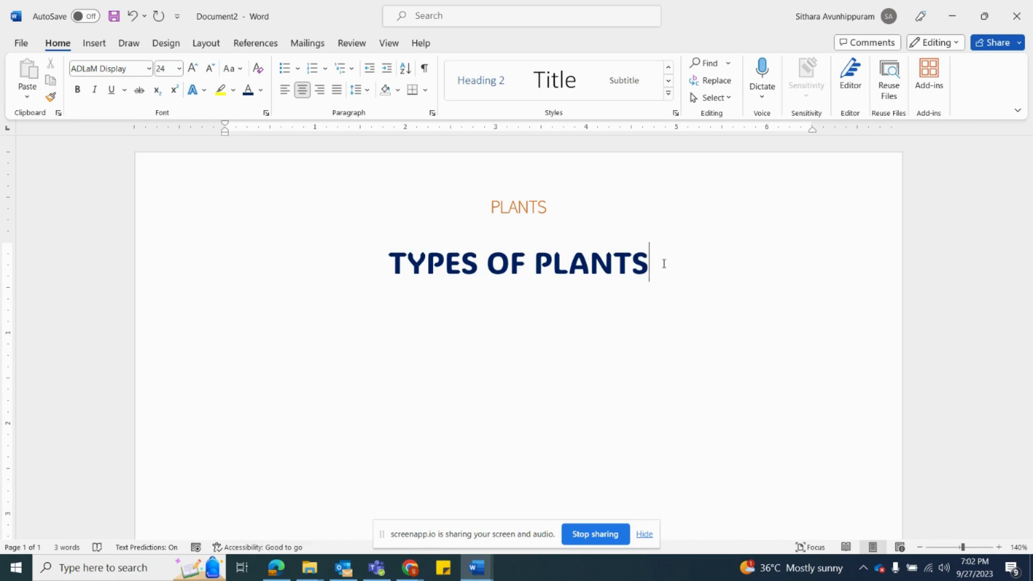
key(Return)
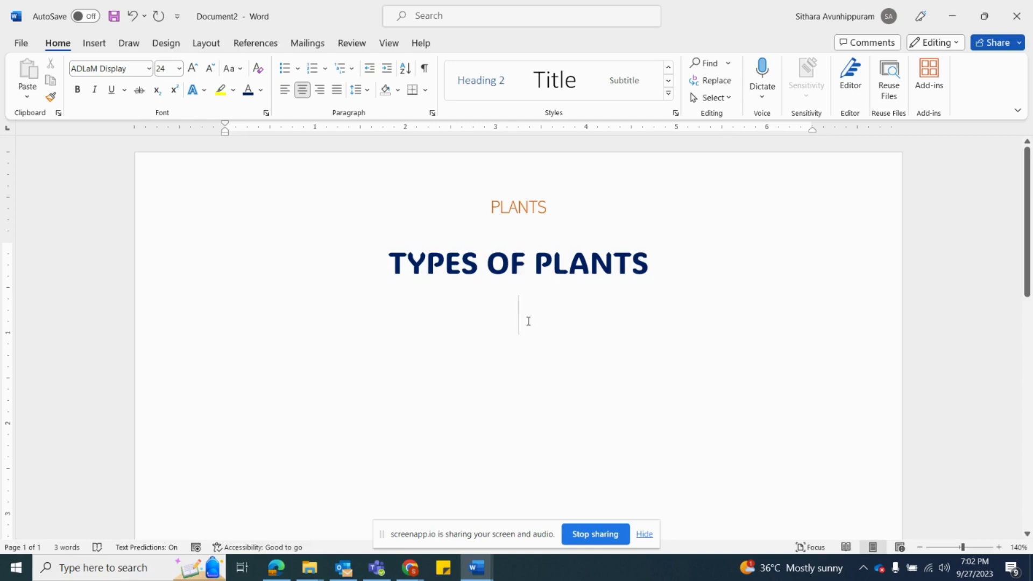
click(287, 91)
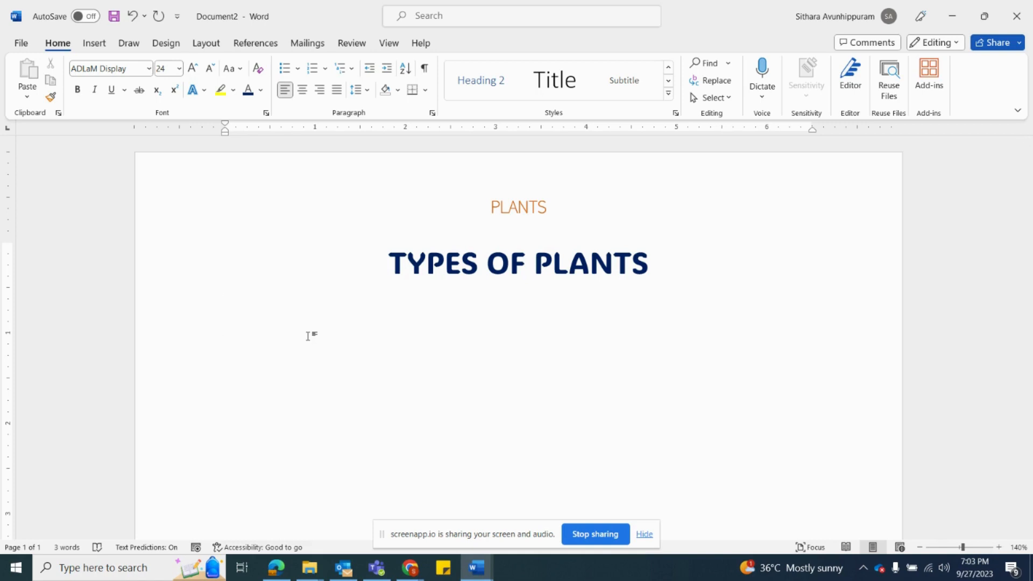
Step: Enter the text "There are 4 types" in the paragraph below the TYPES OF PLANTS heading
text(There ar)
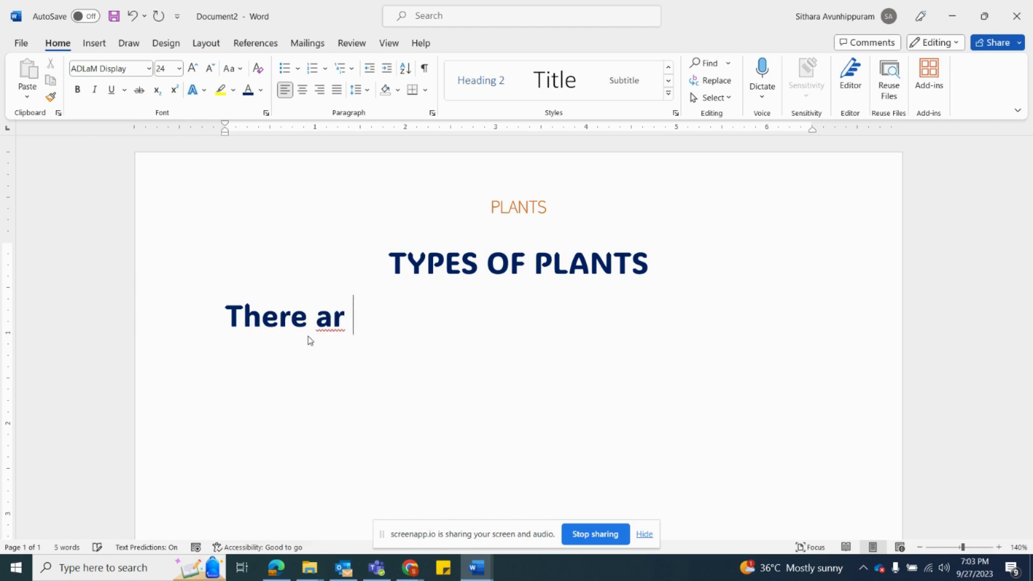
key(BackSpace)
text(e are4 )
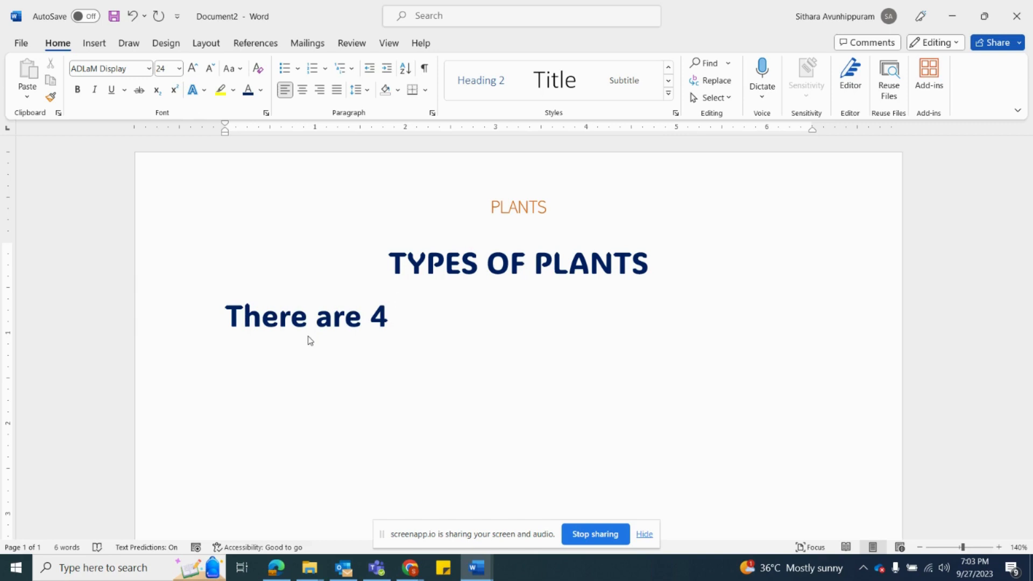
text(types of)
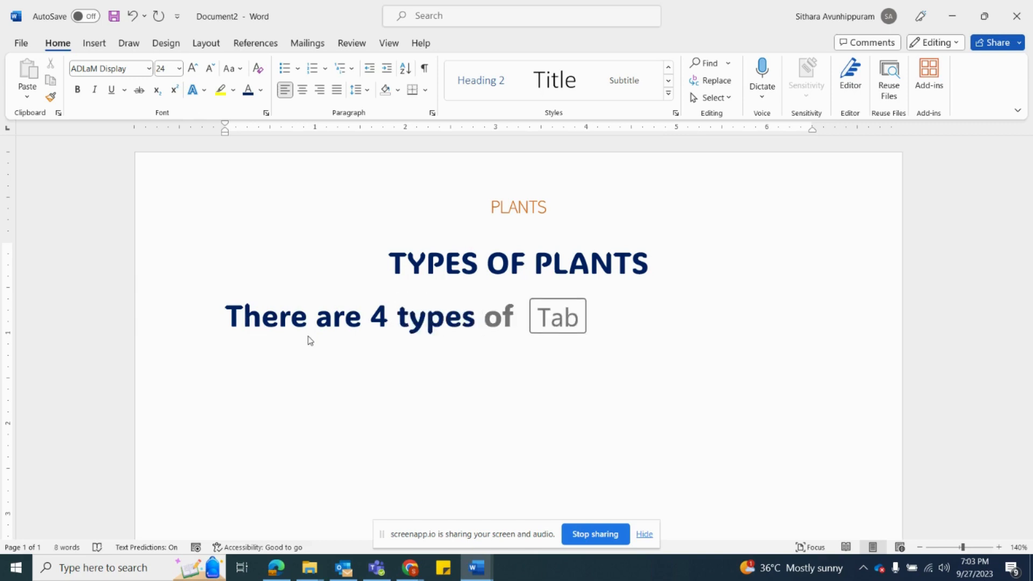
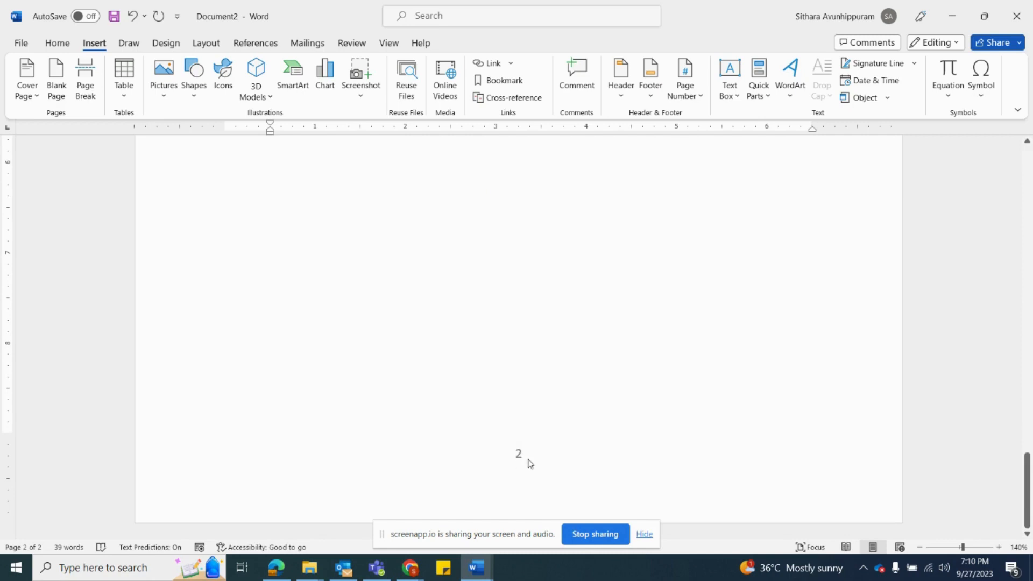
Step: Check the numbered plant list on page 1 and enter Herbs on the first body line of page 2
scroll(531, 464, up, 8)
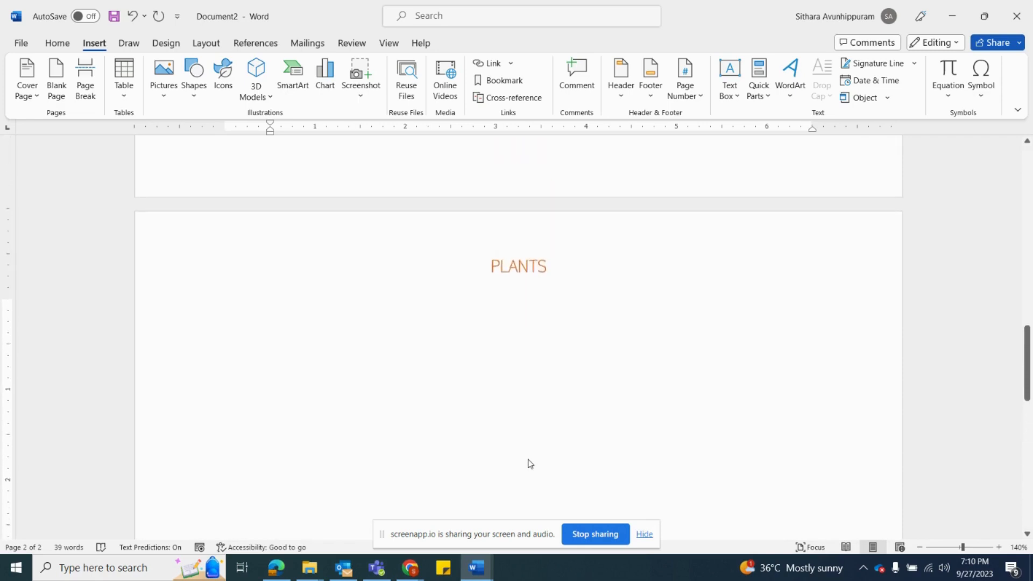
click(282, 350)
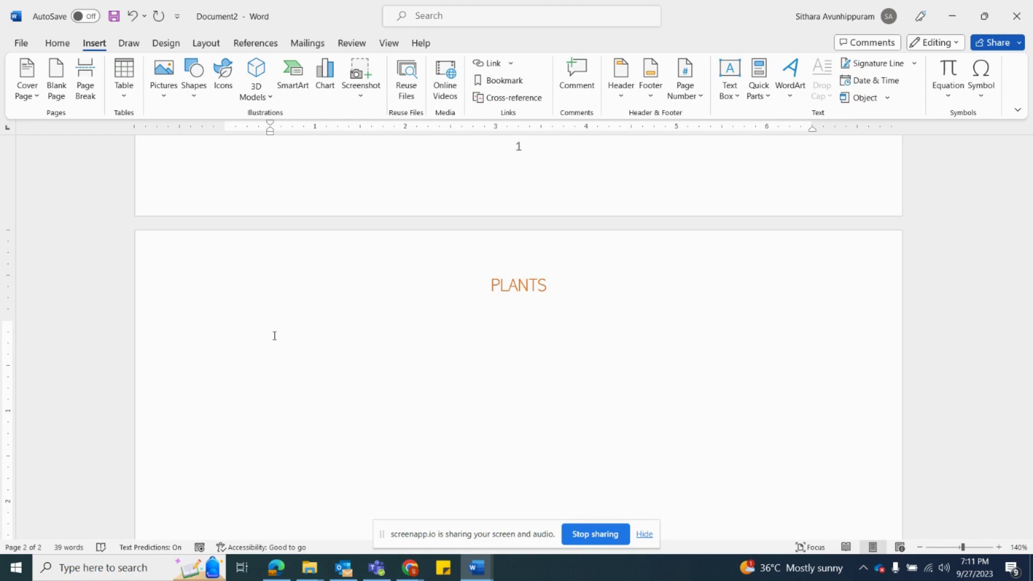
scroll(304, 315, up, 10)
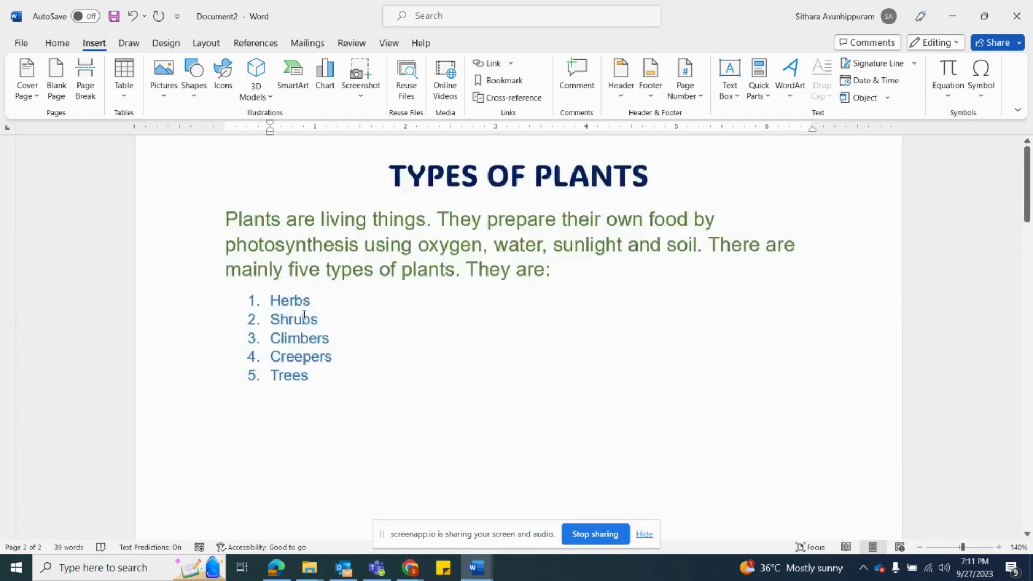
scroll(304, 315, down, 10)
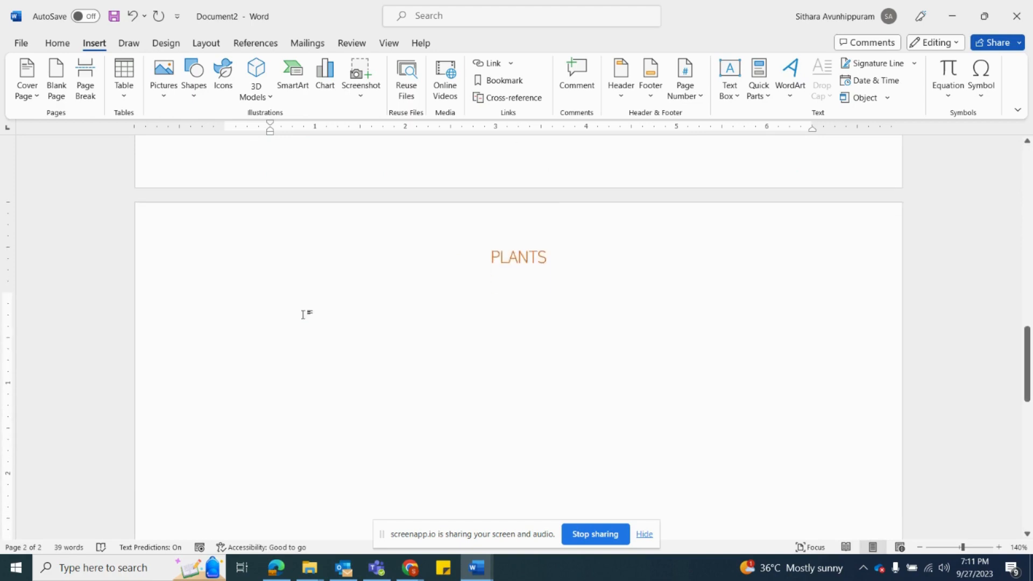
text(Herbs)
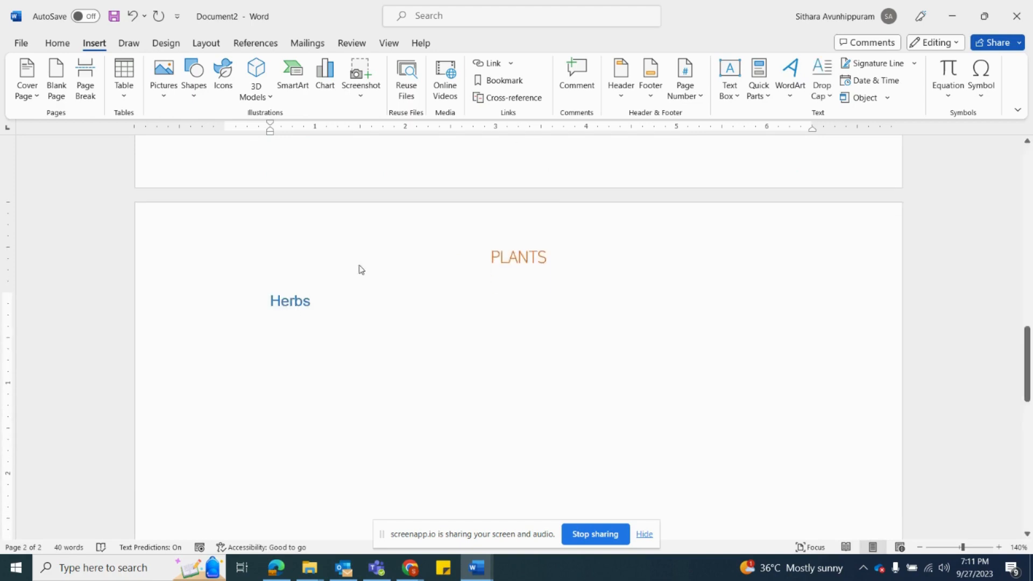
Step: Apply the Heading 1 style to the word Herbs on page 2
double_click(283, 301)
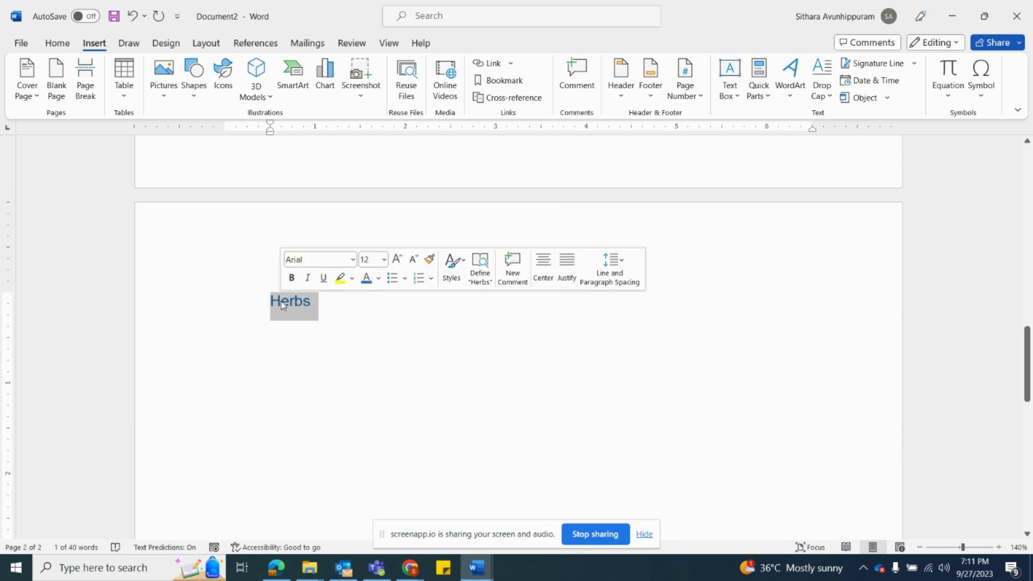
click(56, 44)
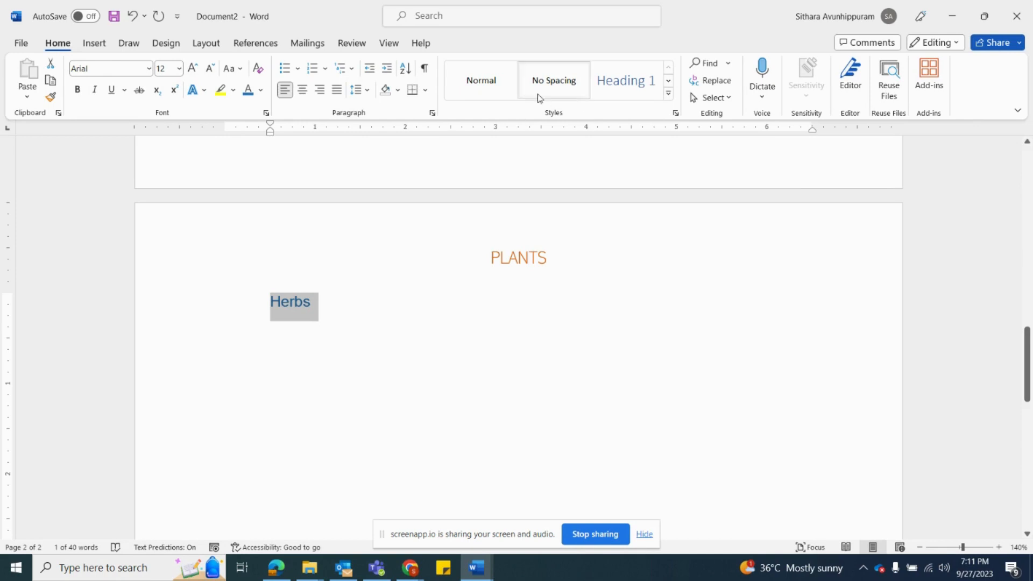
click(669, 82)
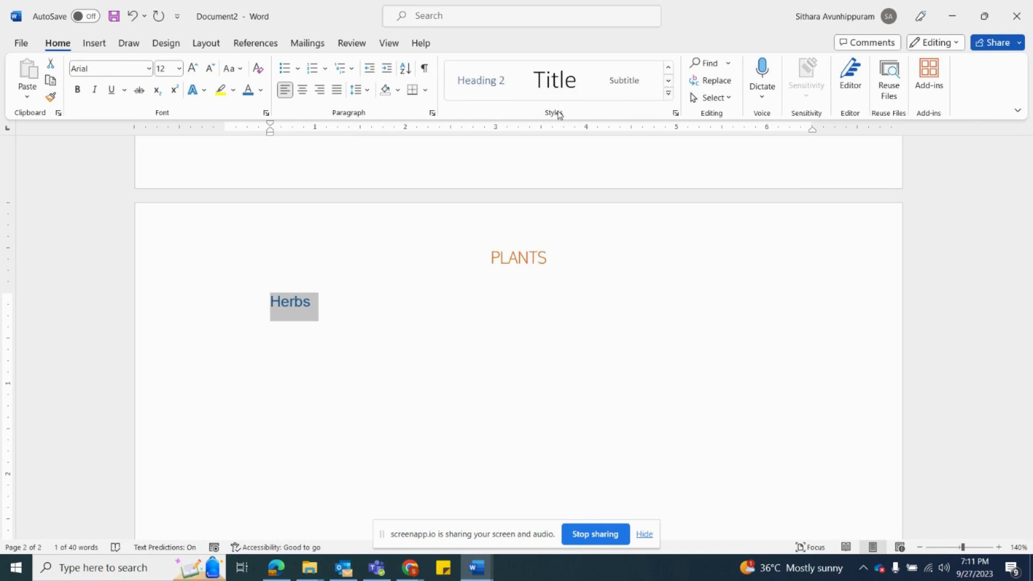
click(668, 67)
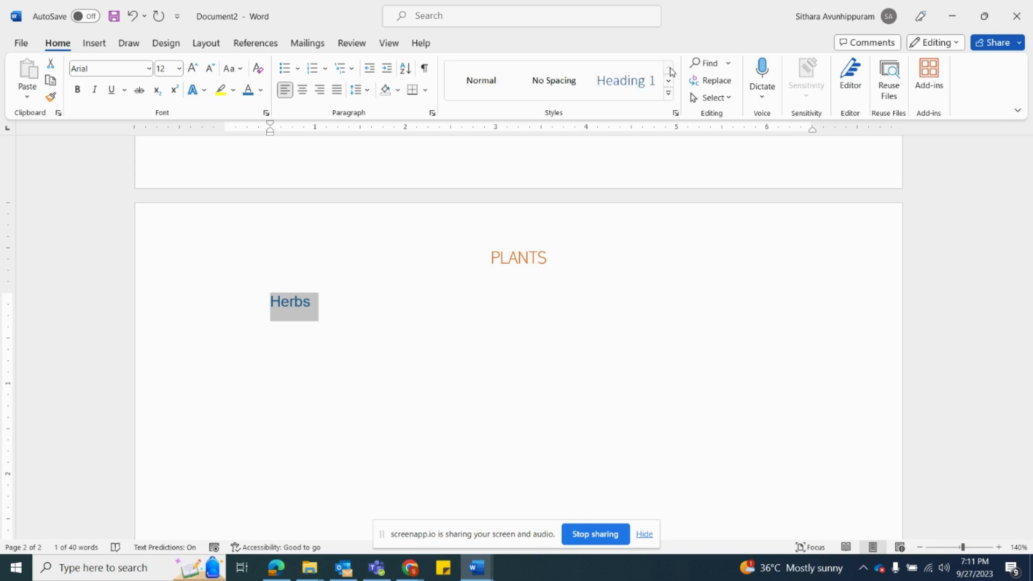
click(640, 85)
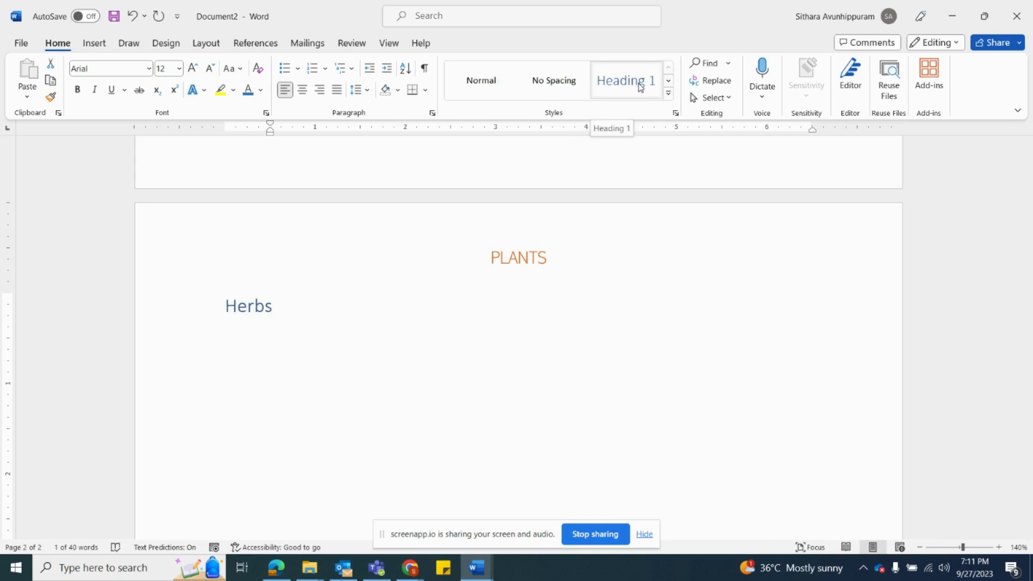
click(641, 86)
Step: Try the Heading 2 style on the Herbs heading and return it to Heading 1
click(669, 81)
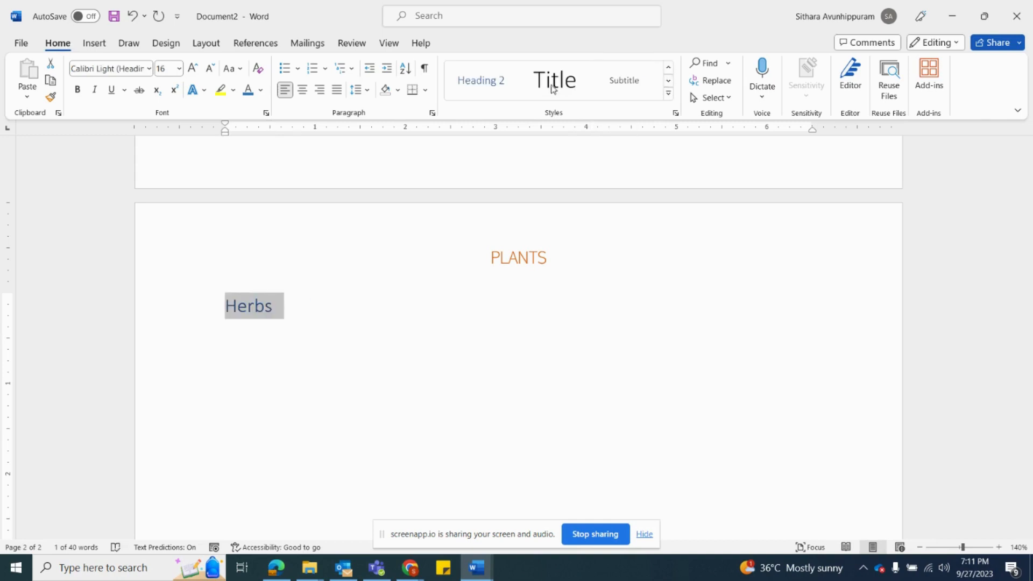
click(504, 81)
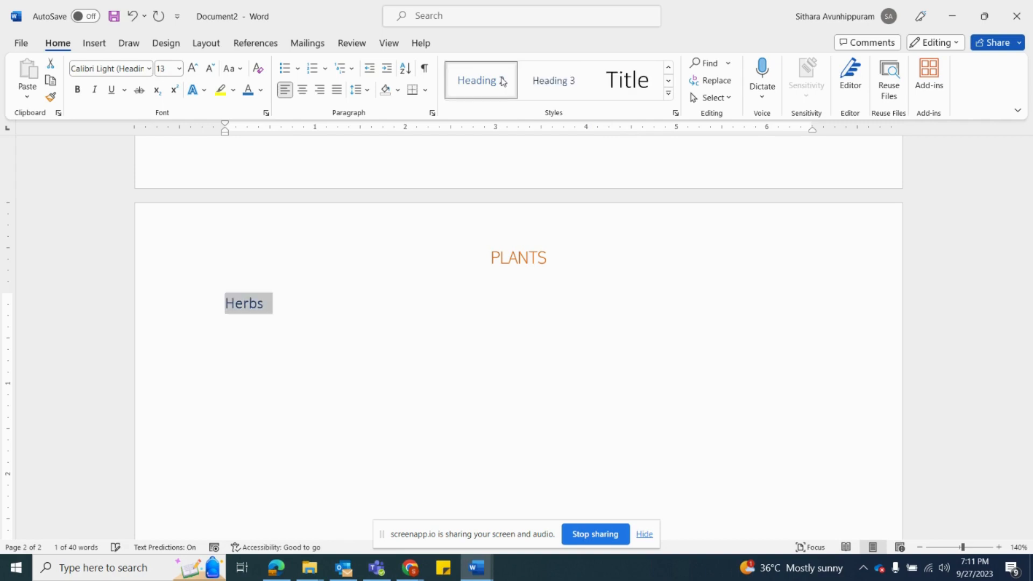
click(669, 68)
scroll(581, 249, up, 10)
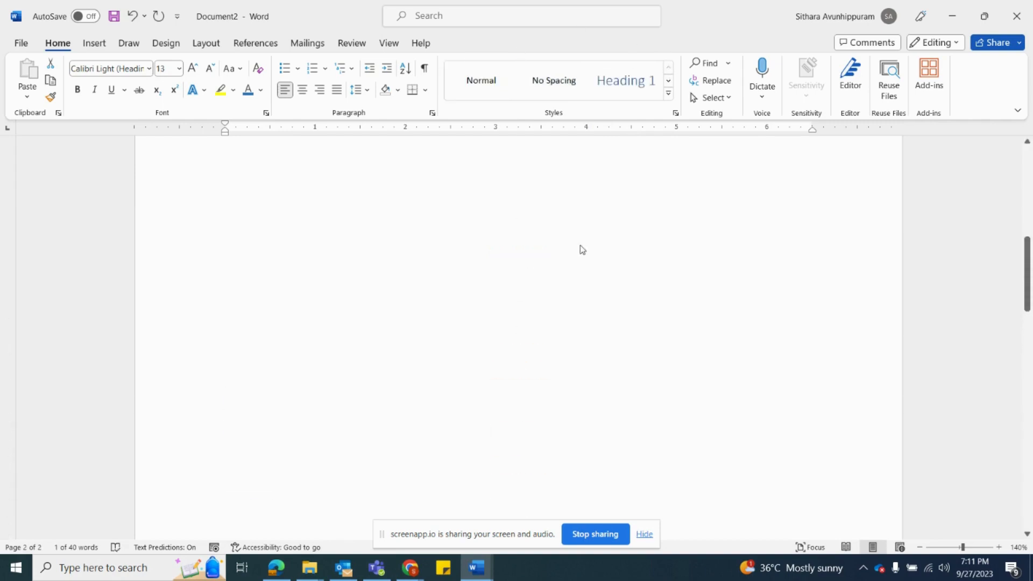
scroll(581, 249, down, 5)
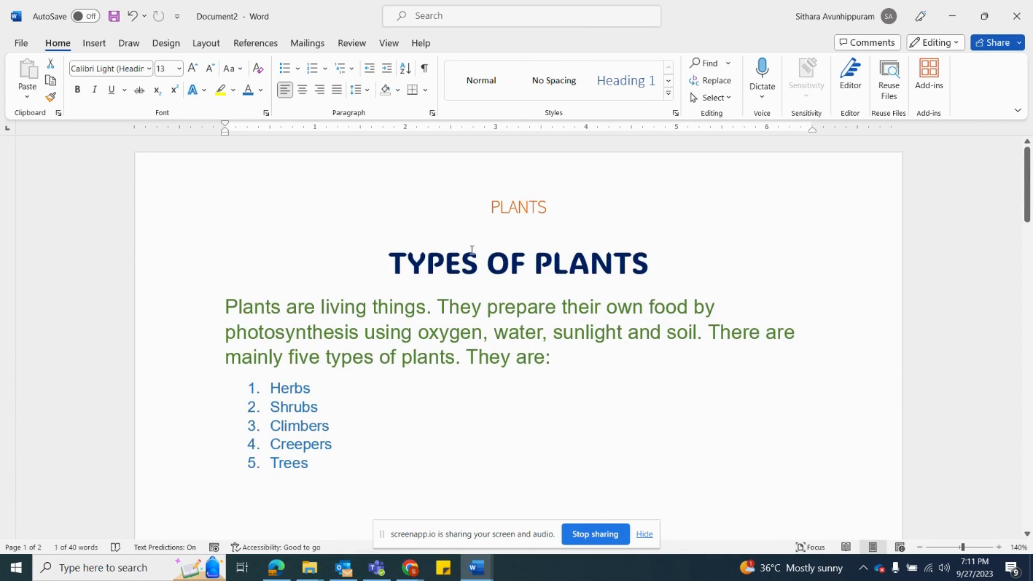
scroll(459, 263, down, 10)
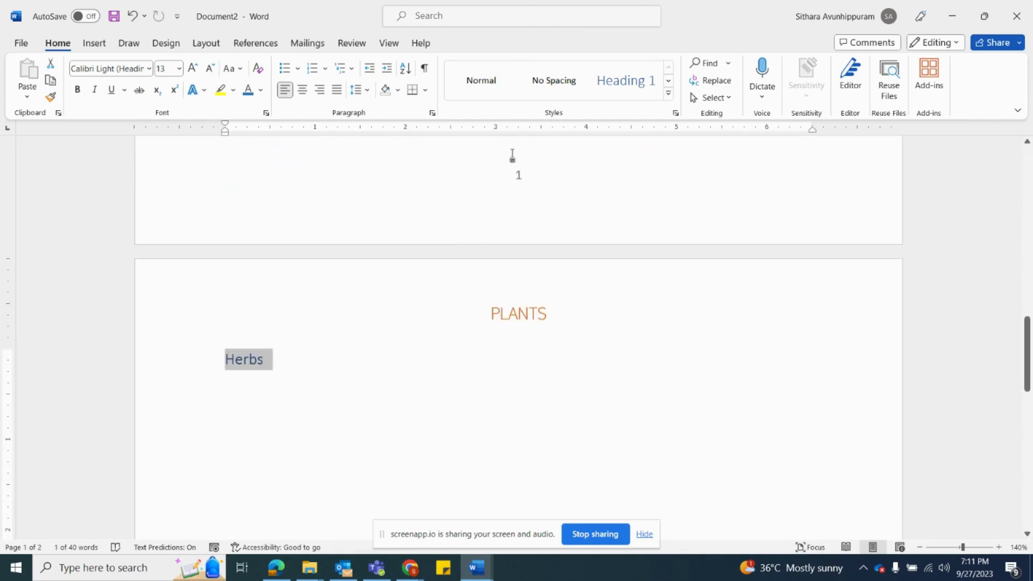
click(635, 85)
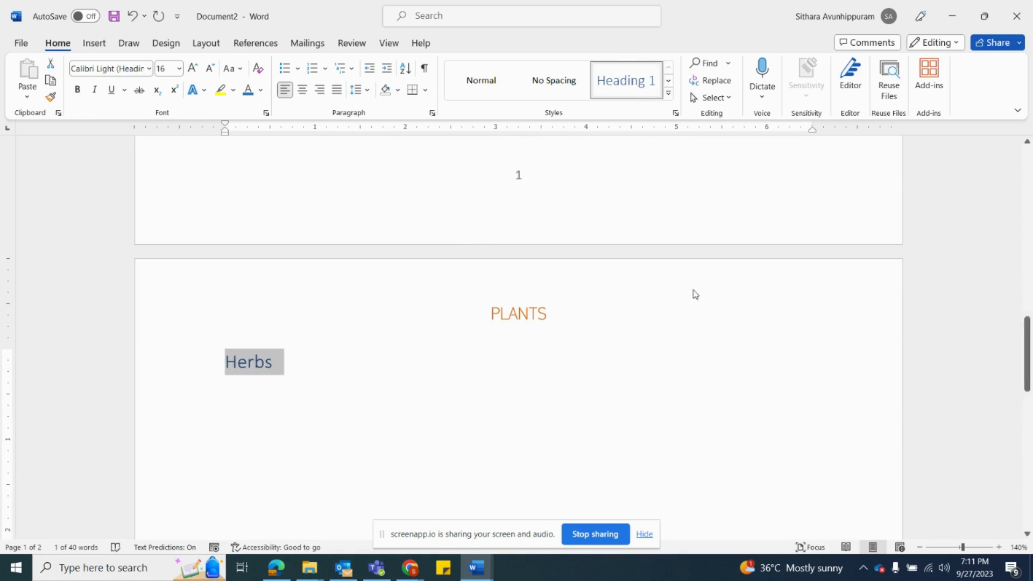
scroll(692, 293, up, 10)
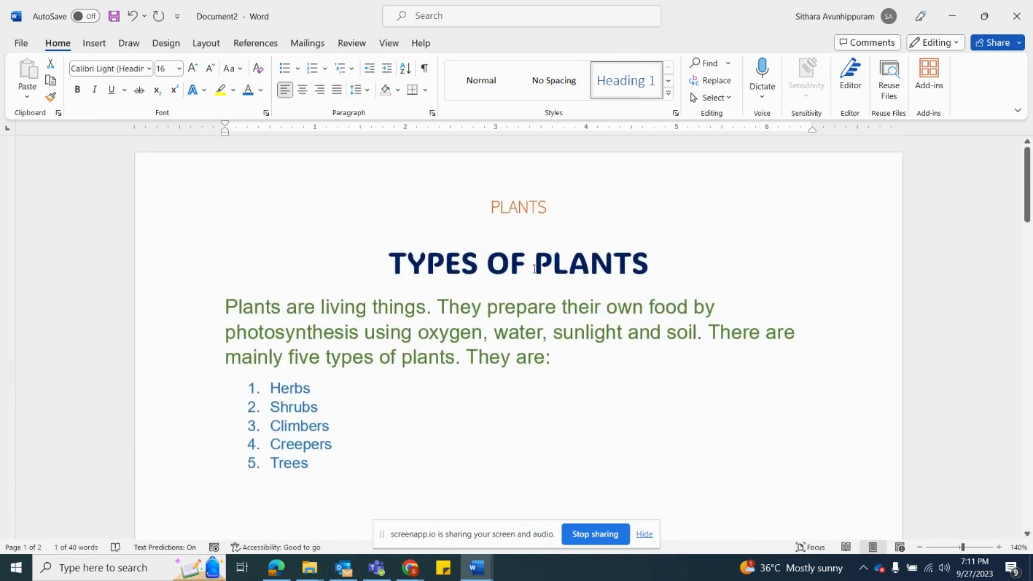
scroll(534, 269, down, 10)
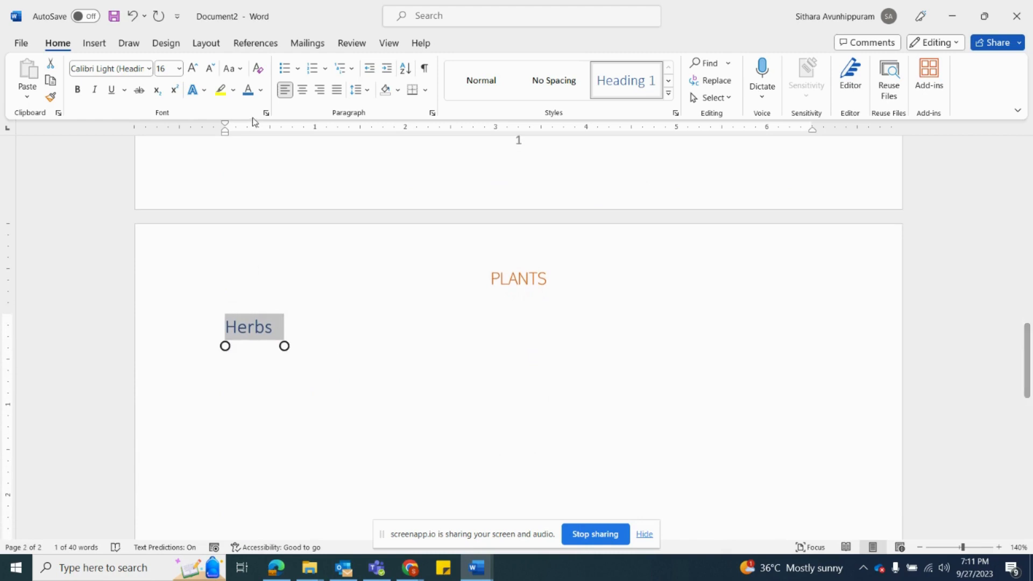
click(262, 90)
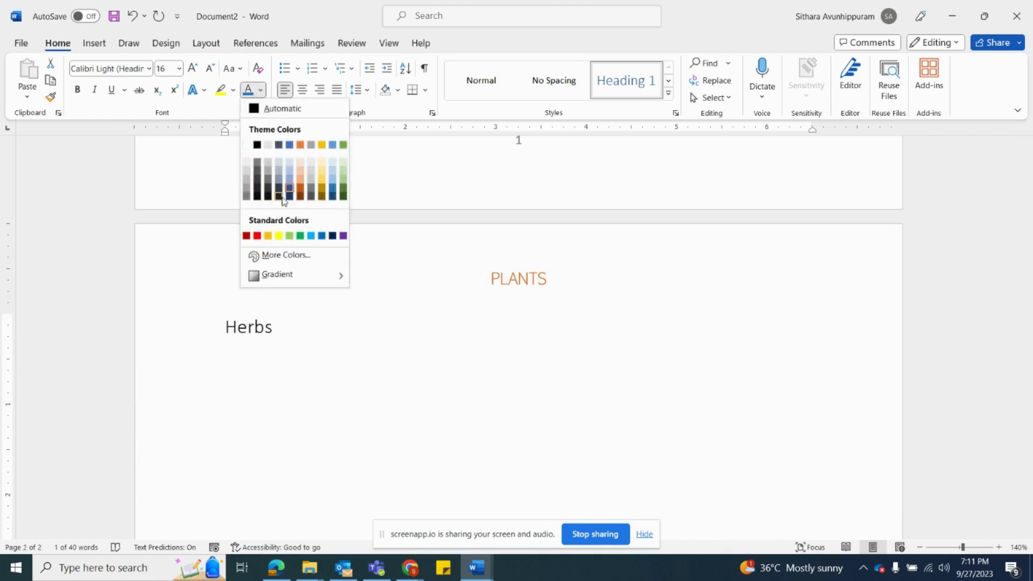
click(301, 324)
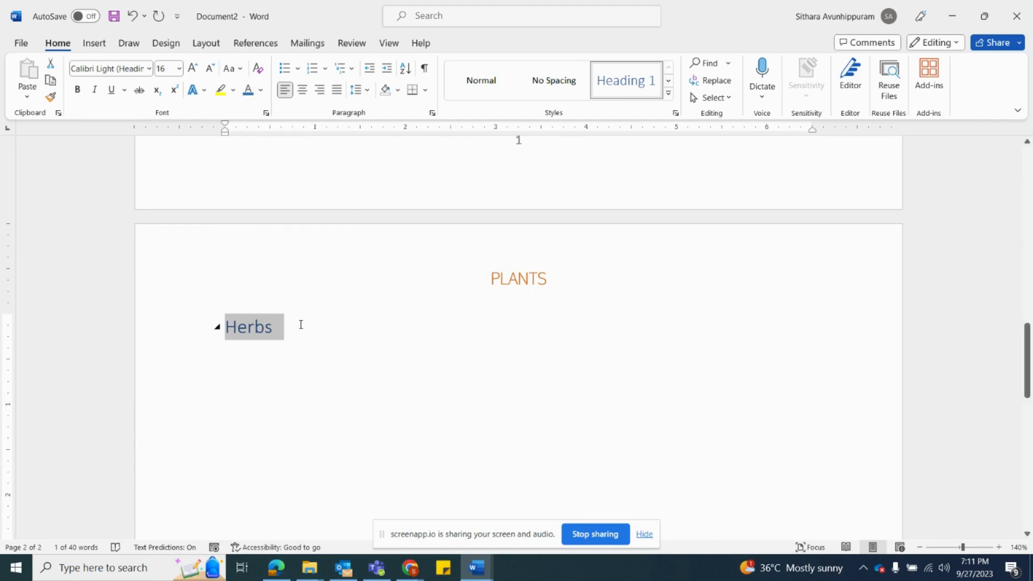
Step: Enter the line "Below are some of the examples:" directly under the Herbs heading
click(301, 325)
key(Return)
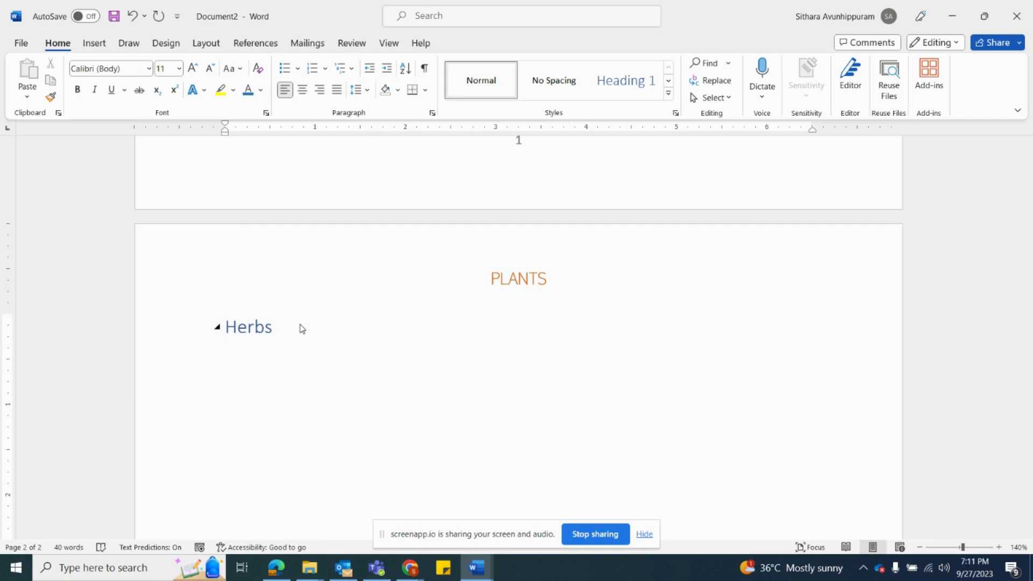
text(Th)
key(BackSpace)
key(BackSpace)
text(Below are some )
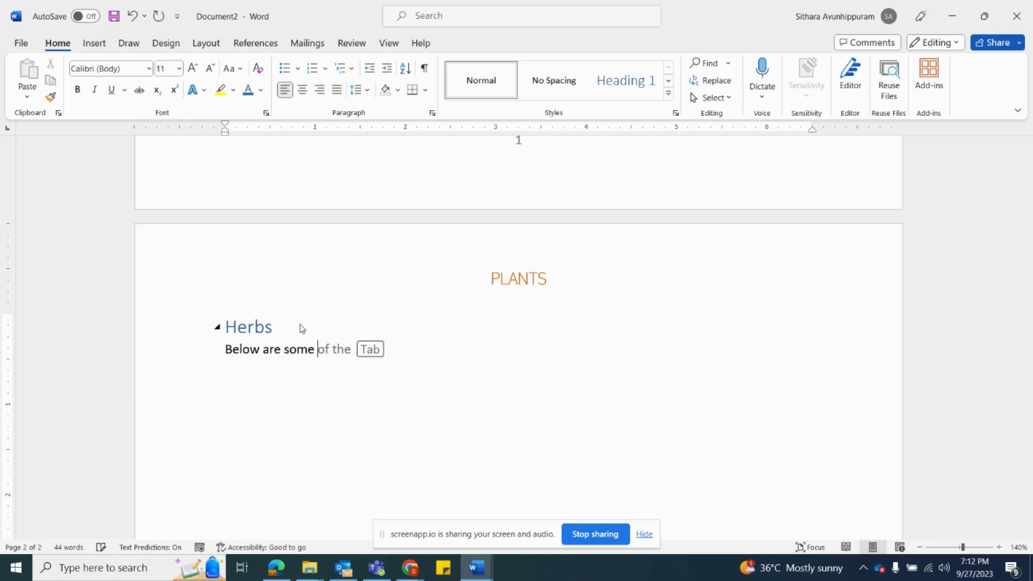
text(of the exa)
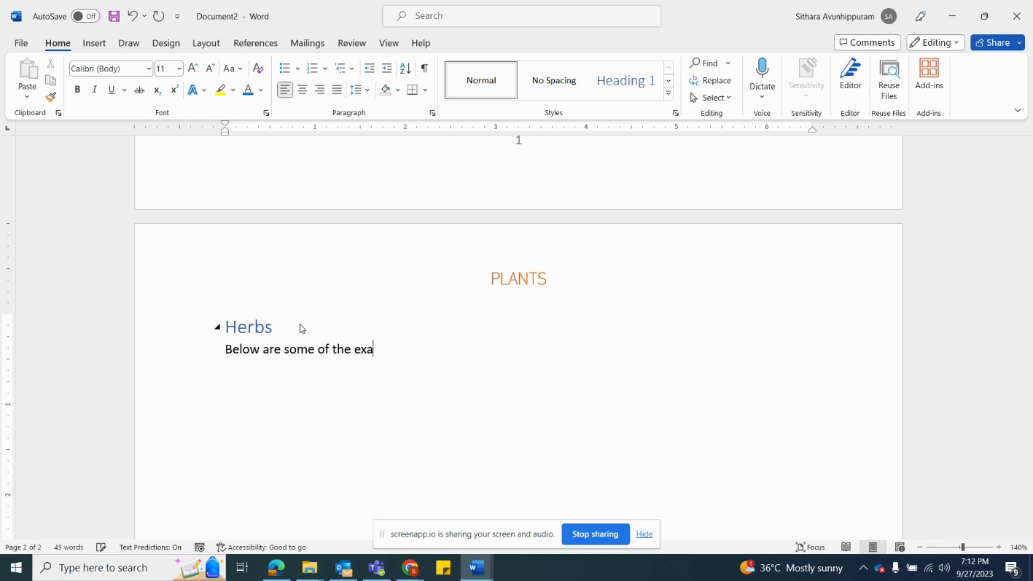
text(mples:)
Step: Add a bulleted list with four-diamond bullets below the examples line, listing Wheat, Paddy and Coriander, and end the list
key(Return)
click(298, 69)
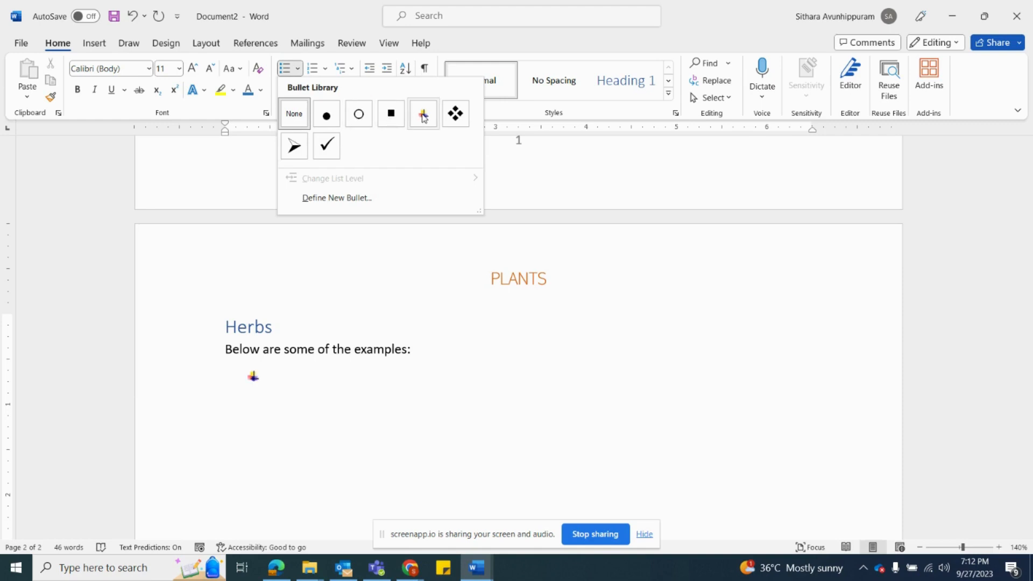
click(458, 113)
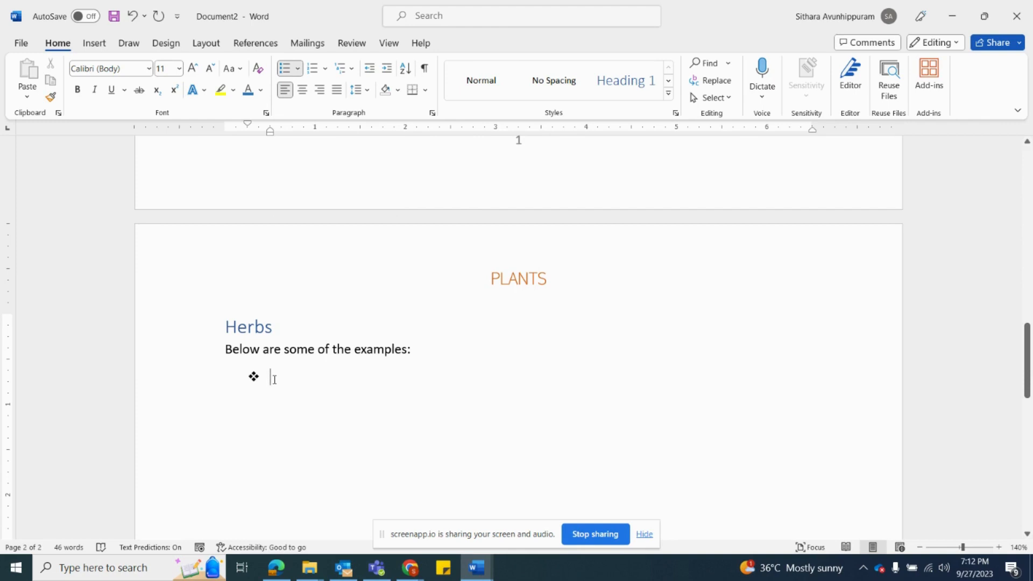
text(Wheat)
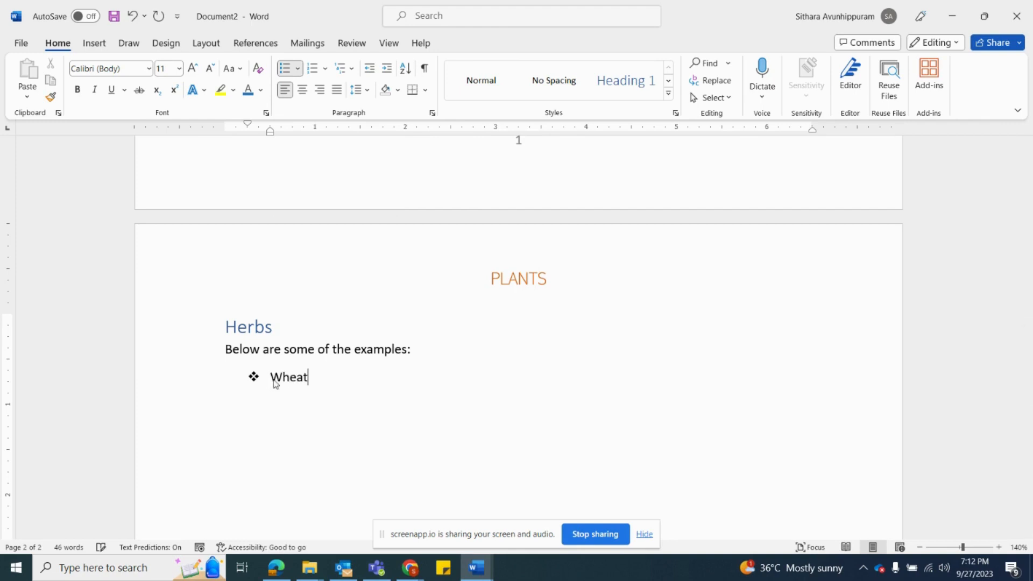
key(Return)
text(Paddy)
key(Return)
text(Coriander)
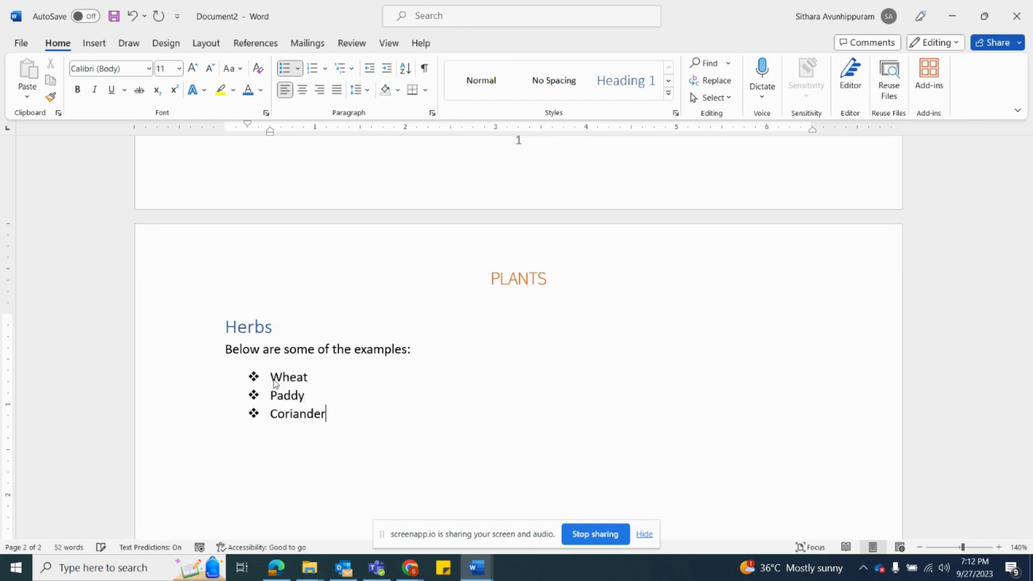
key(Return)
key(BackSpace)
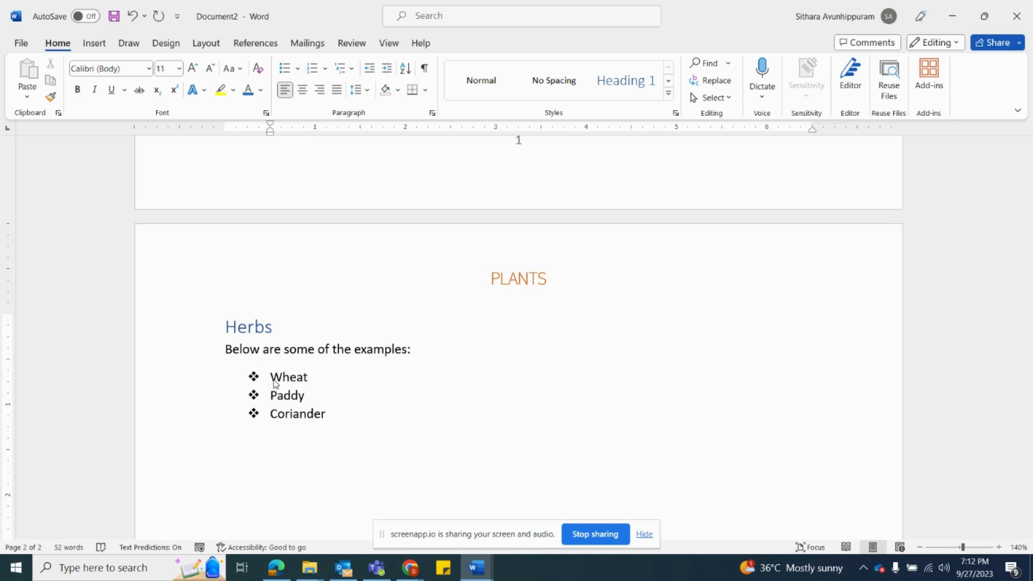
Step: Insert a blank page after the Herbs example list
scroll(276, 383, down, 3)
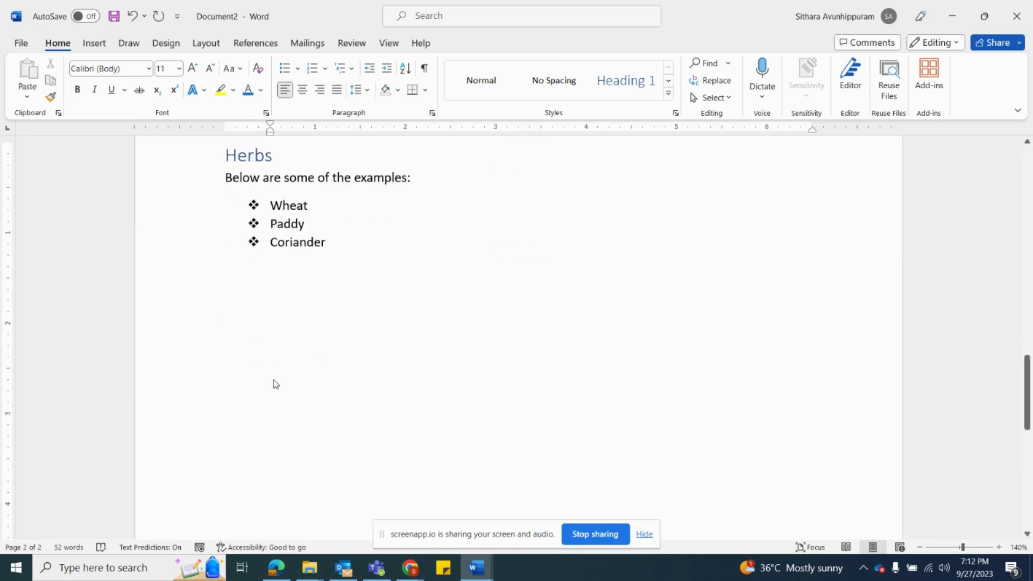
scroll(276, 384, down, 2)
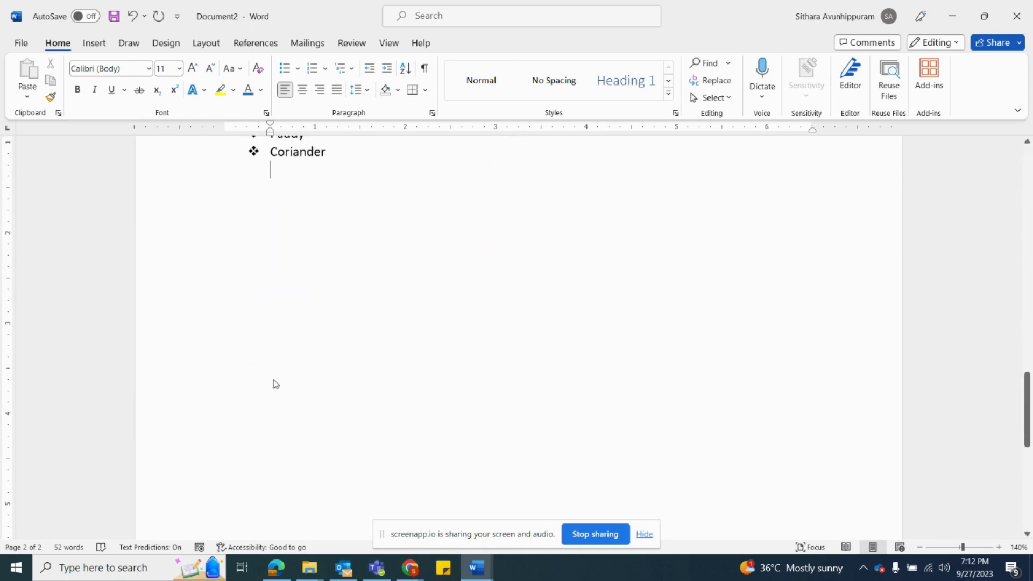
click(100, 52)
click(57, 93)
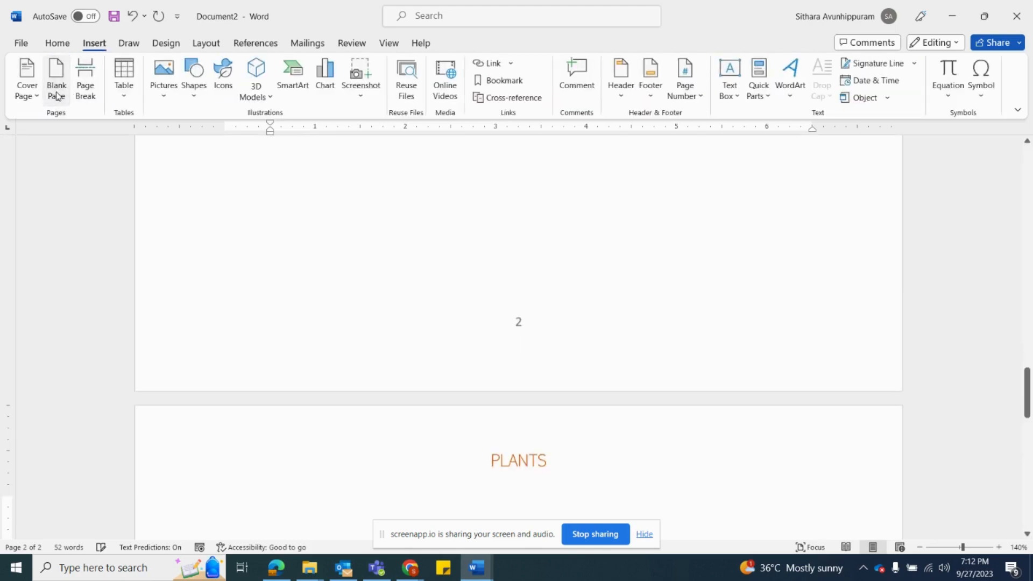
Step: Enter Shrubs on the first body line of page 3, below the PLANTS header
scroll(464, 321, down, 17)
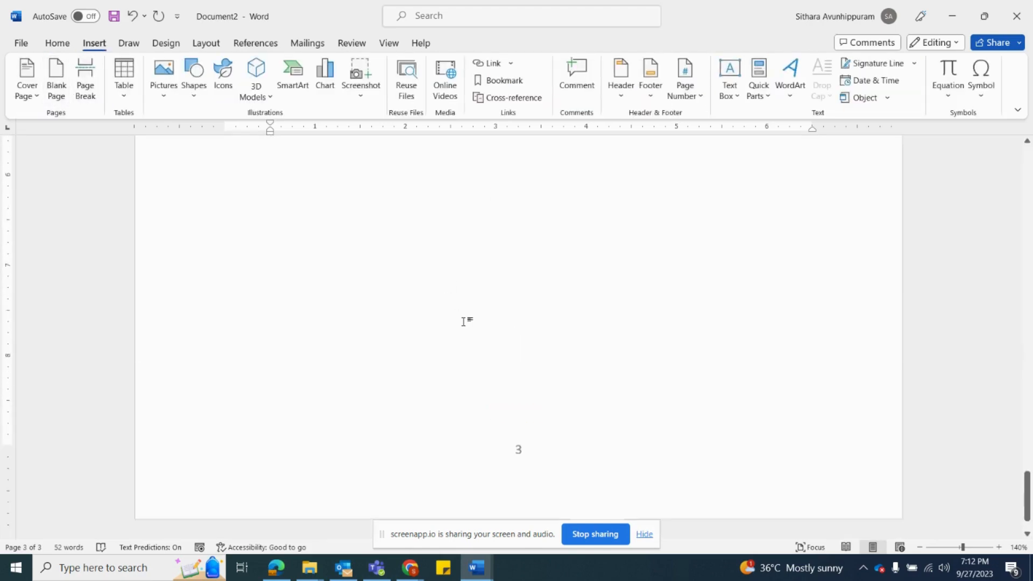
scroll(464, 322, up, 10)
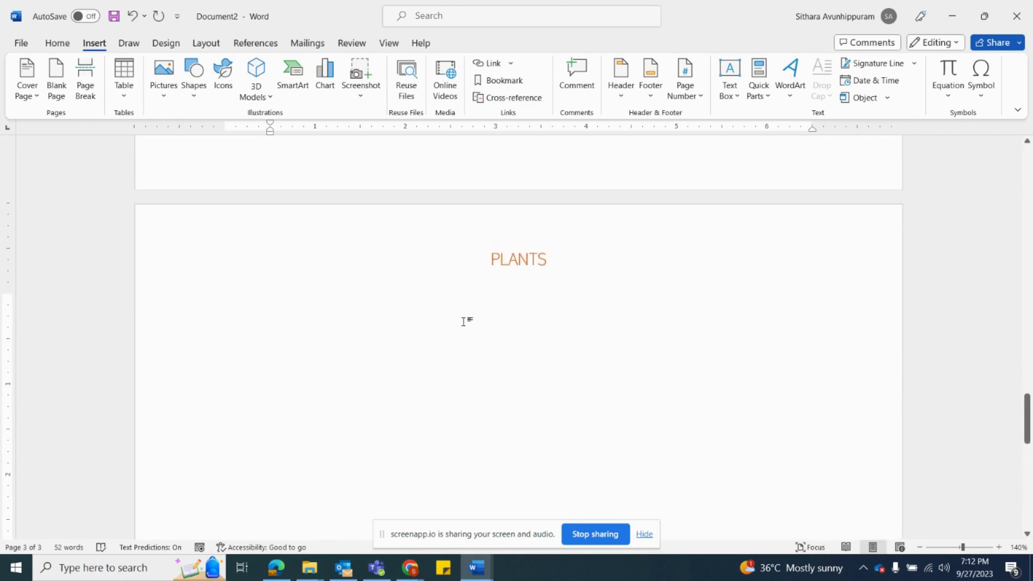
click(248, 356)
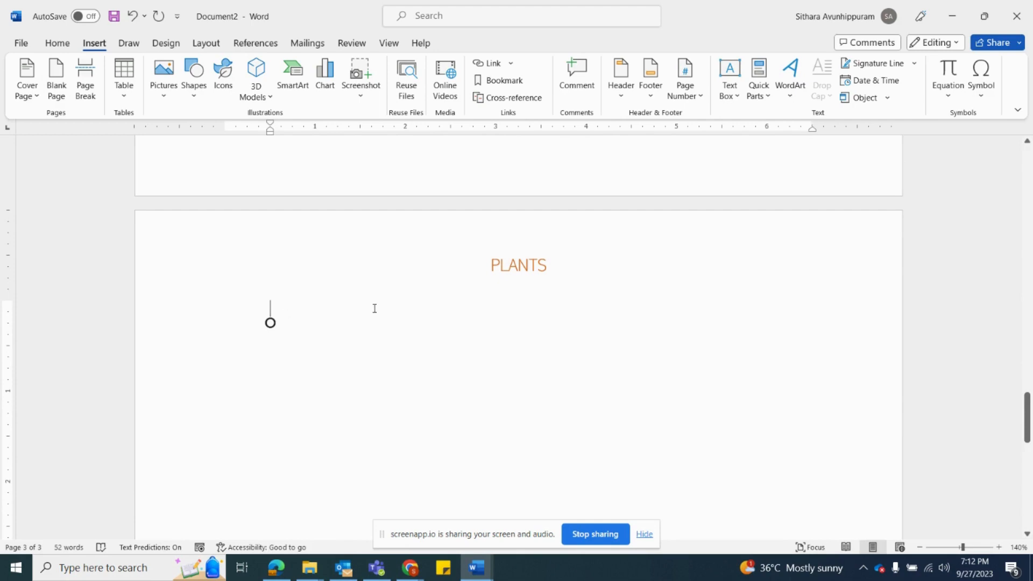
scroll(379, 313, up, 12)
scroll(379, 313, down, 15)
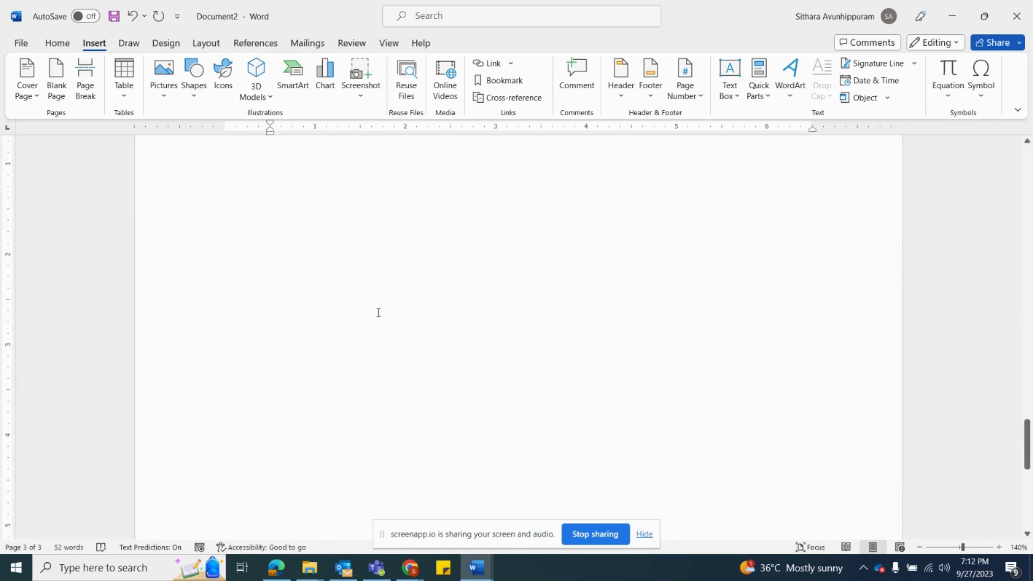
scroll(379, 312, up, 3)
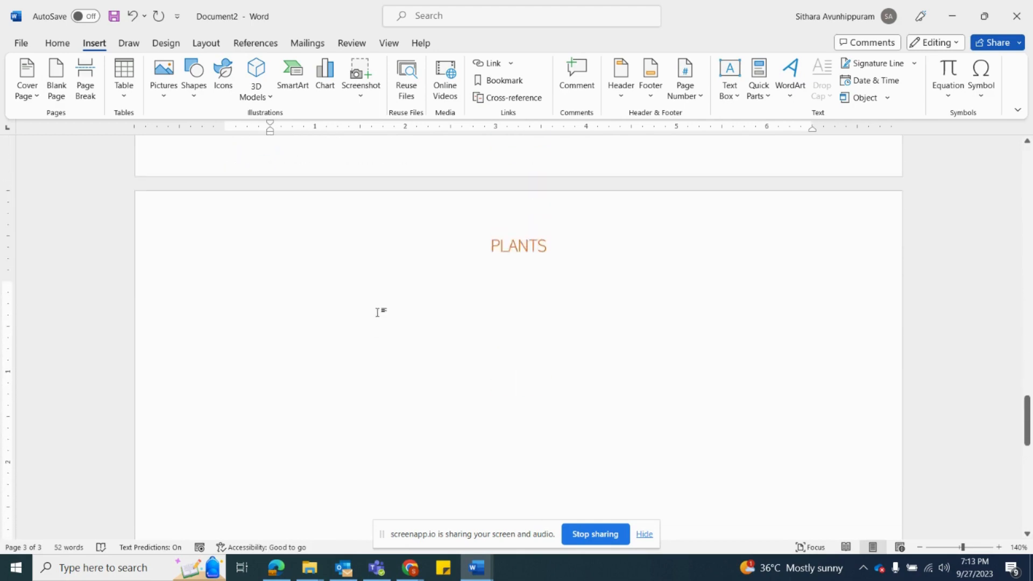
text(Shrubs)
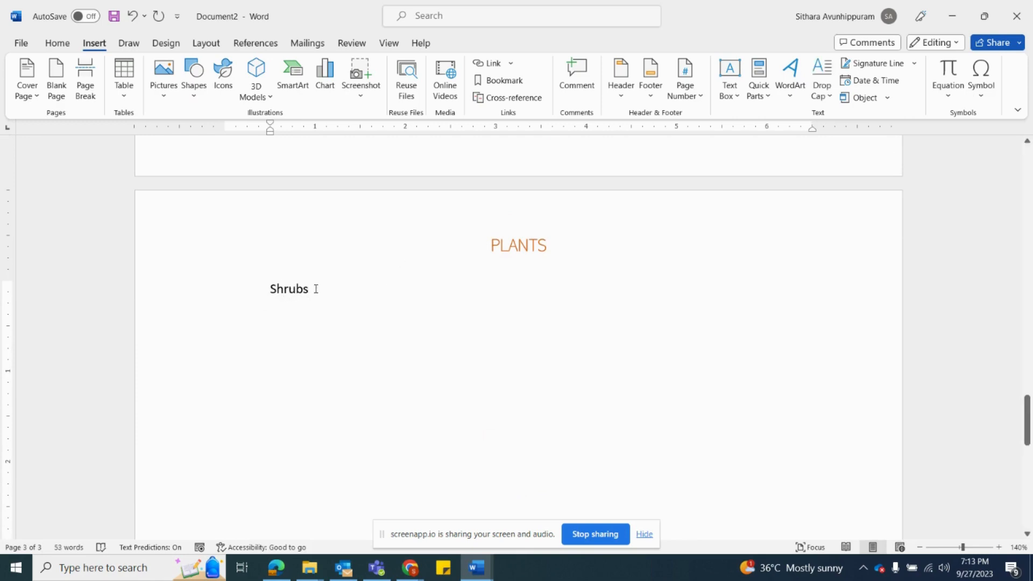
Step: Apply the Heading 1 style to the word Shrubs on page 3
double_click(283, 289)
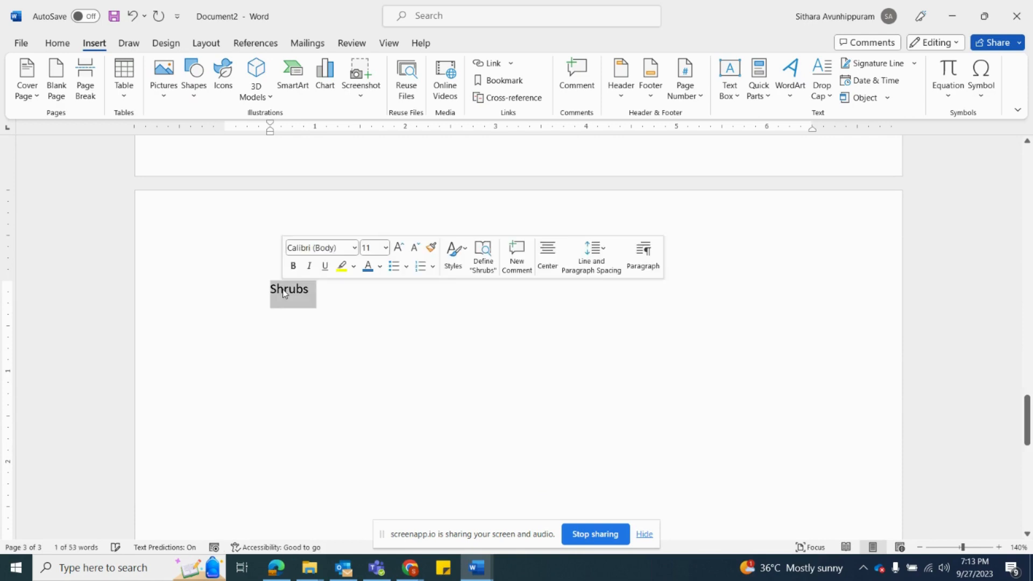
click(59, 45)
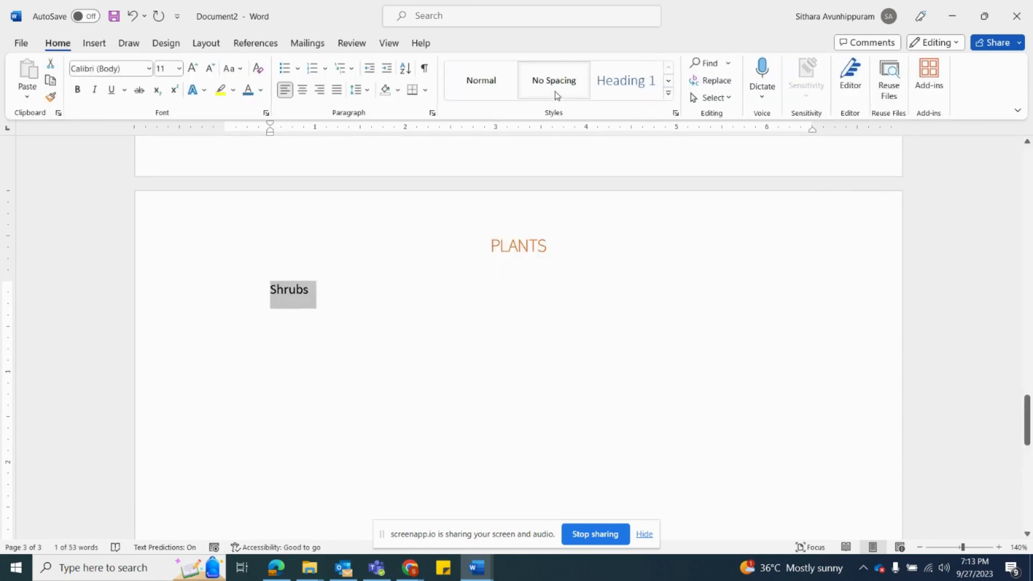
click(624, 81)
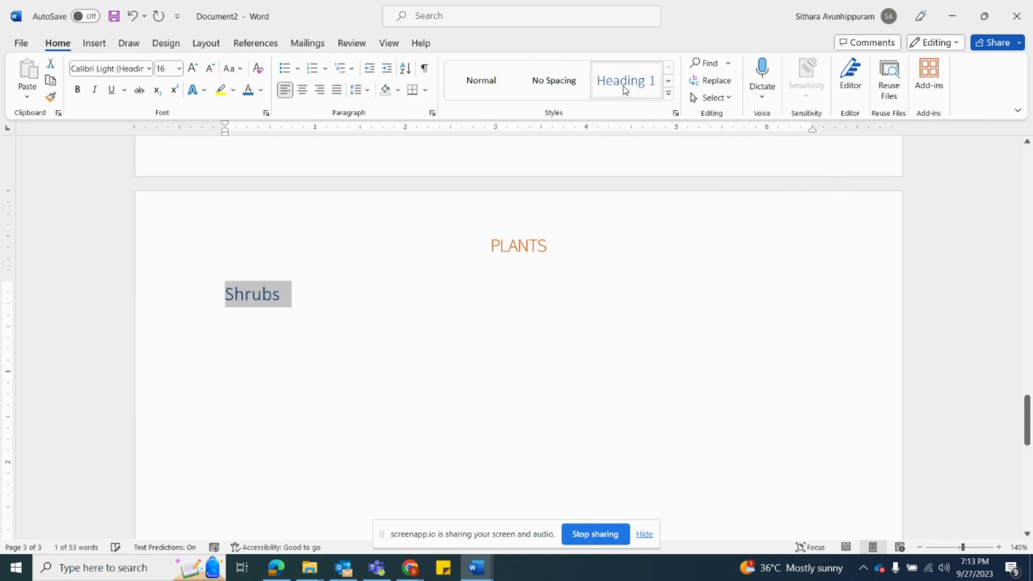
Step: Add a bulleted list with four-diamond bullets below the Shrubs heading, listing Rose, Hibiscus and Tulsi, and end the list
click(317, 290)
key(Return)
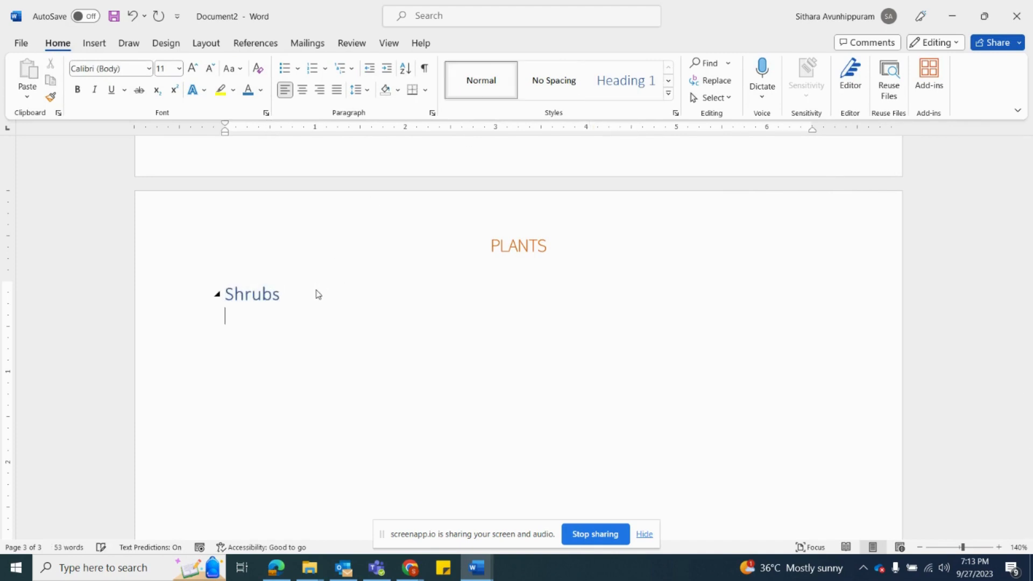
click(300, 69)
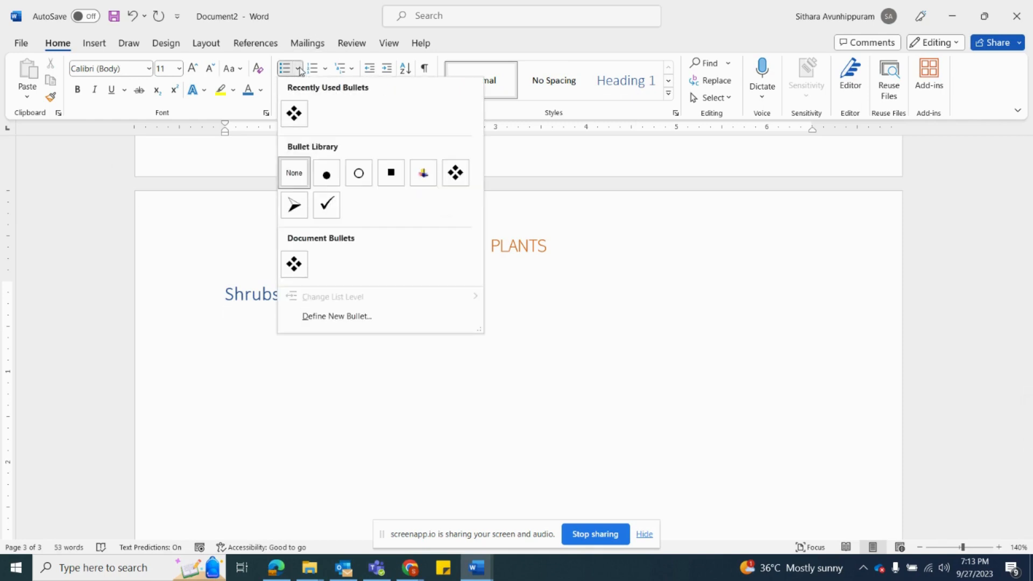
click(456, 175)
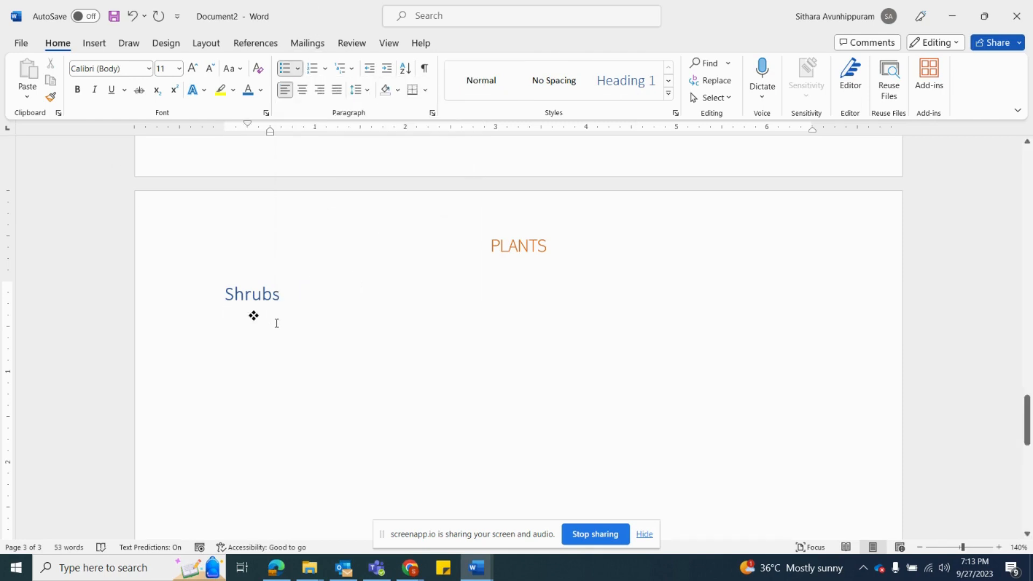
text(Rose)
key(Return)
text(Hibiscus)
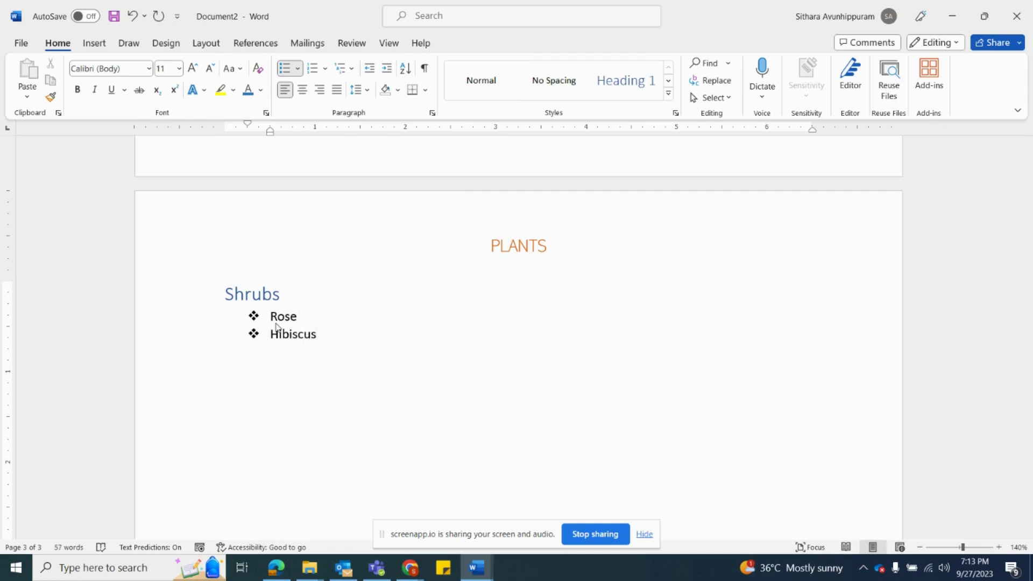
key(Return)
text(Tulsi)
key(Return)
key(BackSpace)
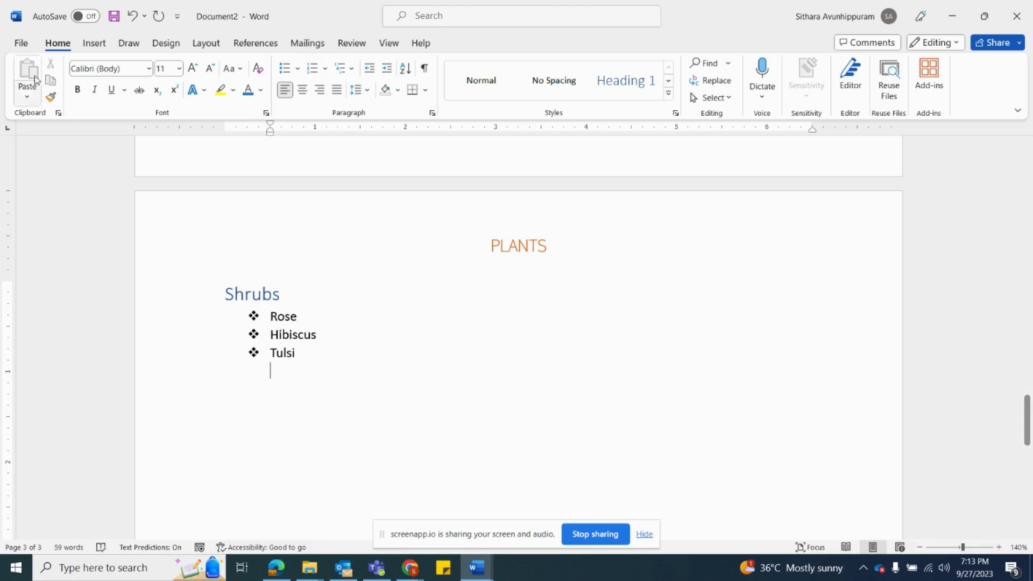
Step: Insert a blank page after the Shrubs example list
click(91, 48)
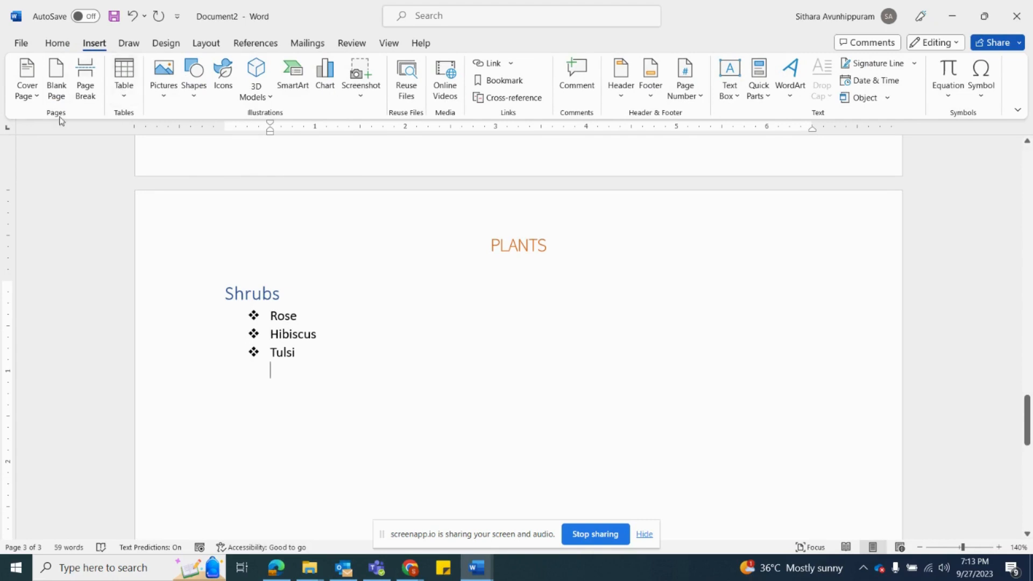
click(57, 90)
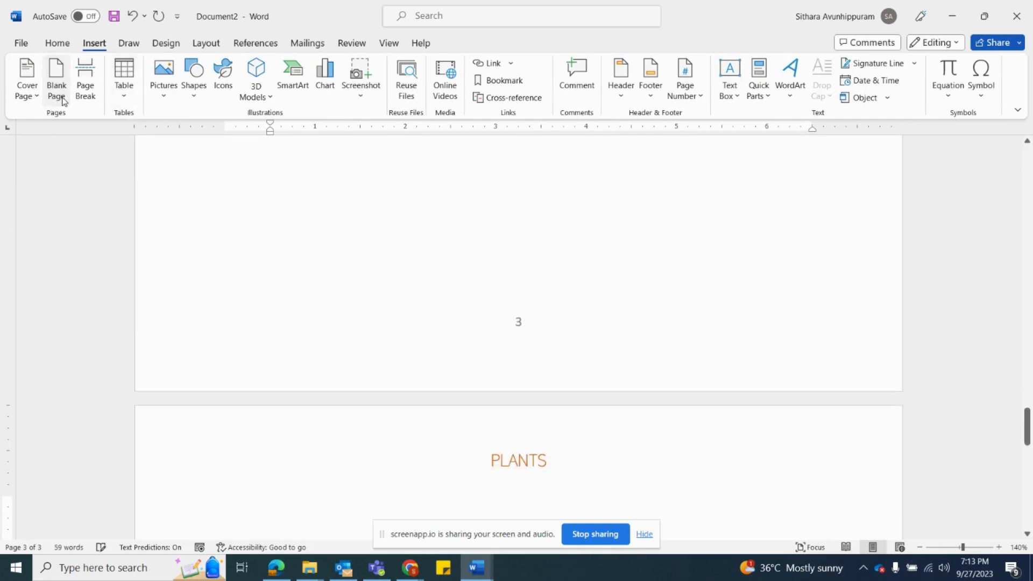
scroll(358, 323, down, 3)
scroll(358, 323, down, 8)
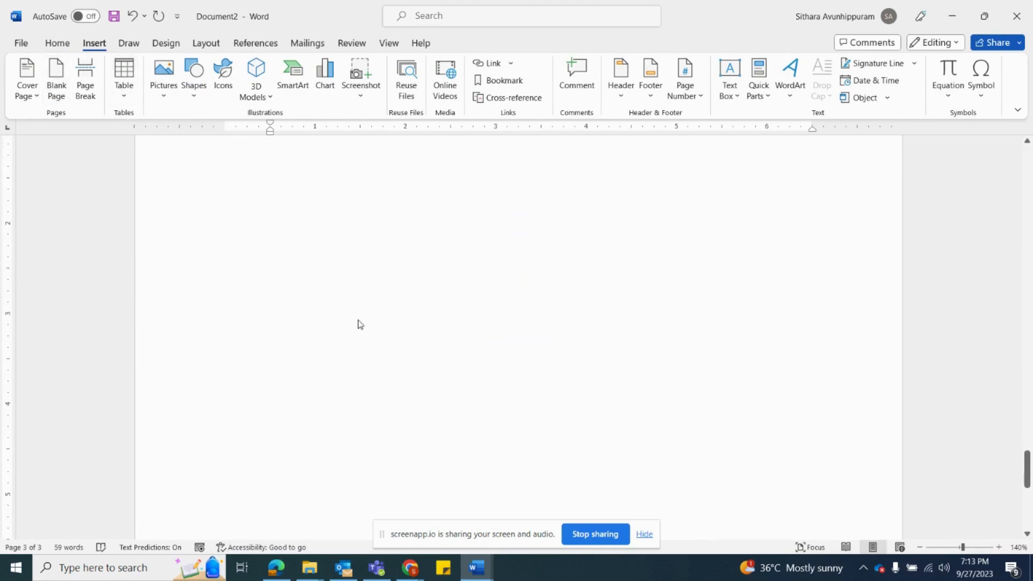
scroll(414, 323, up, 10)
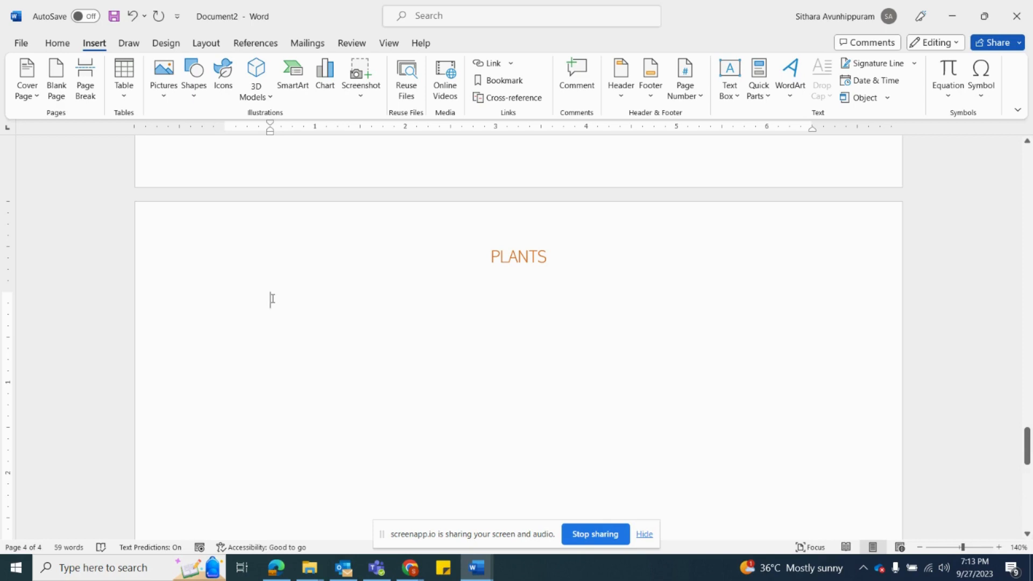
Step: Enter Creepers on the first body line of page 4 and apply the Heading 1 style to it
text(C)
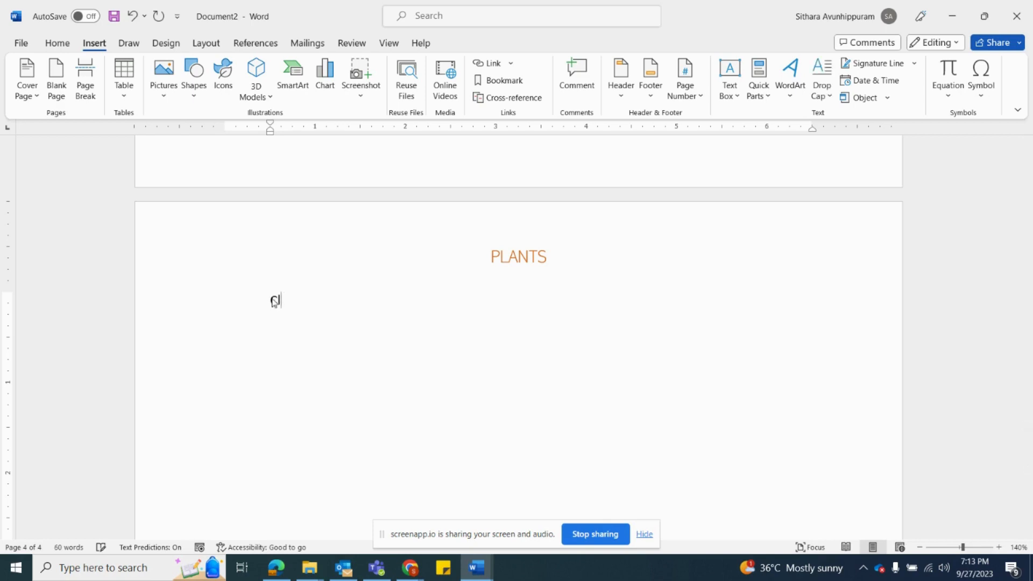
text(lireepers)
double_click(285, 299)
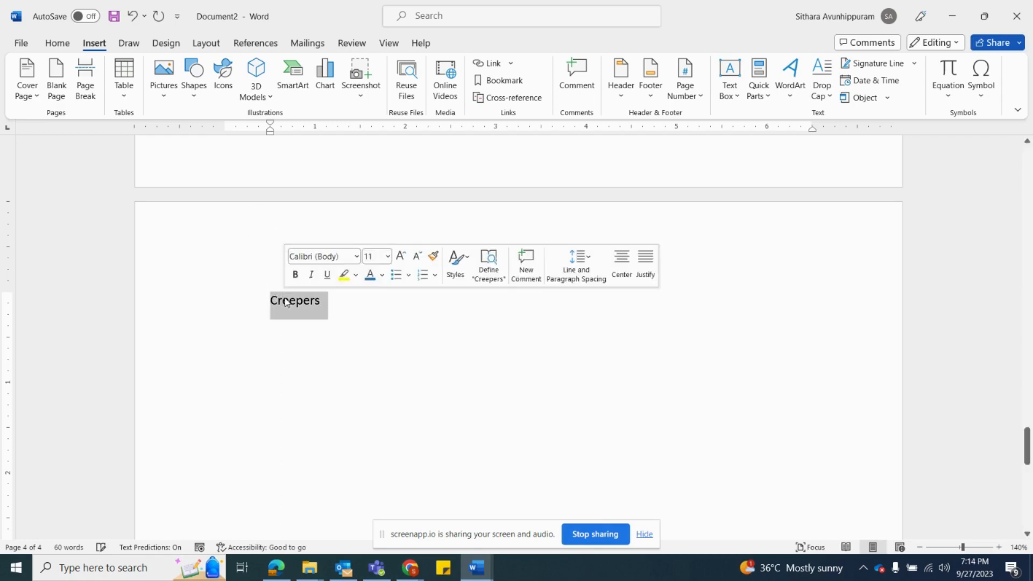
click(58, 43)
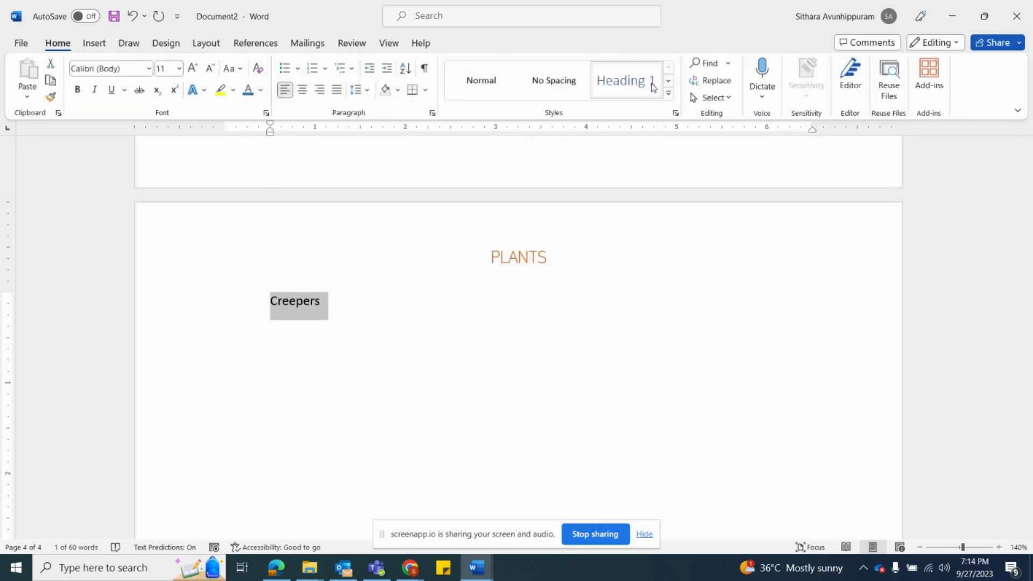
click(620, 82)
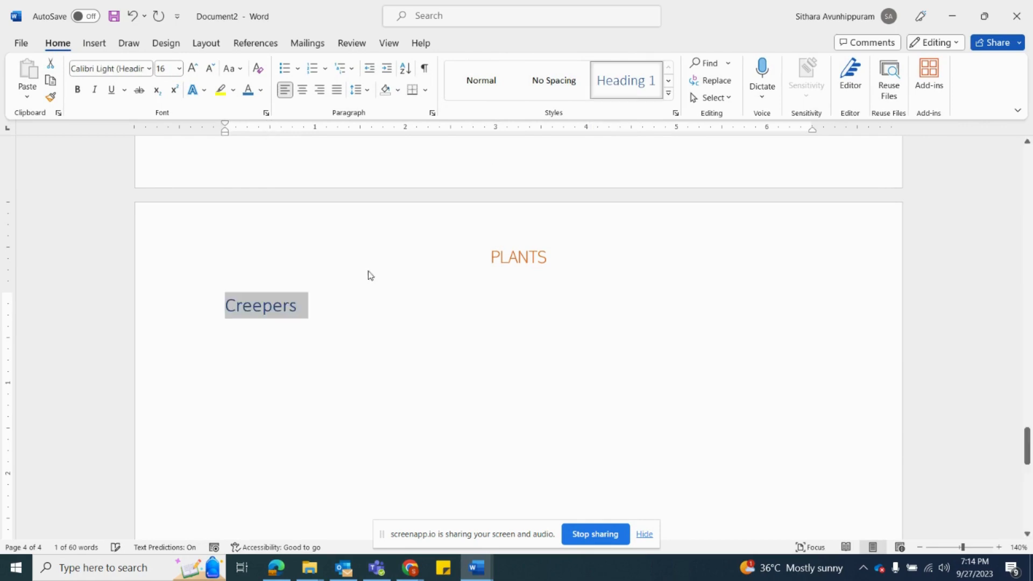
Step: Start a bulleted list with four-diamond bullets below the Creepers heading, with Watermelon as one word and an empty second bullet
click(328, 303)
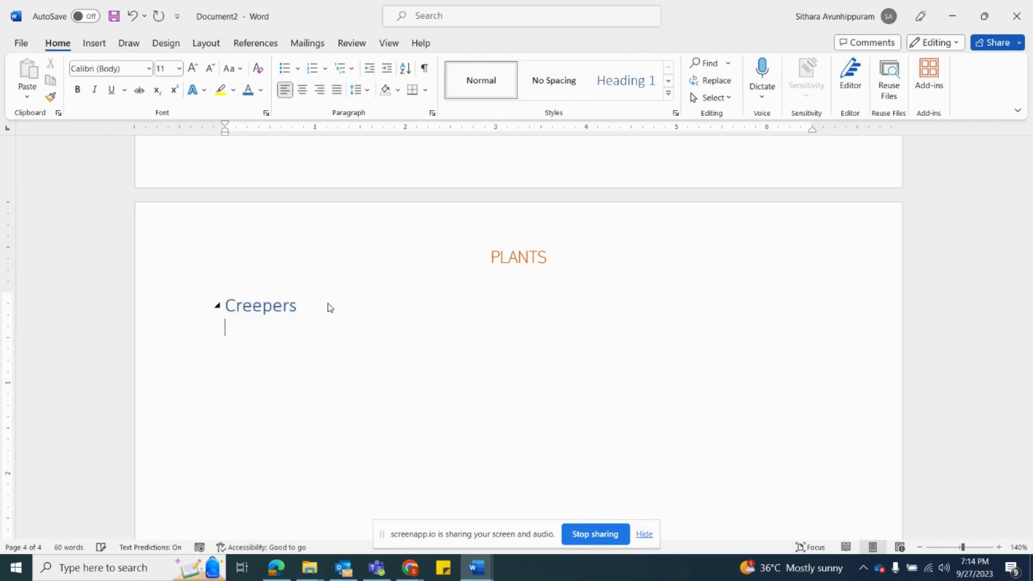
click(297, 68)
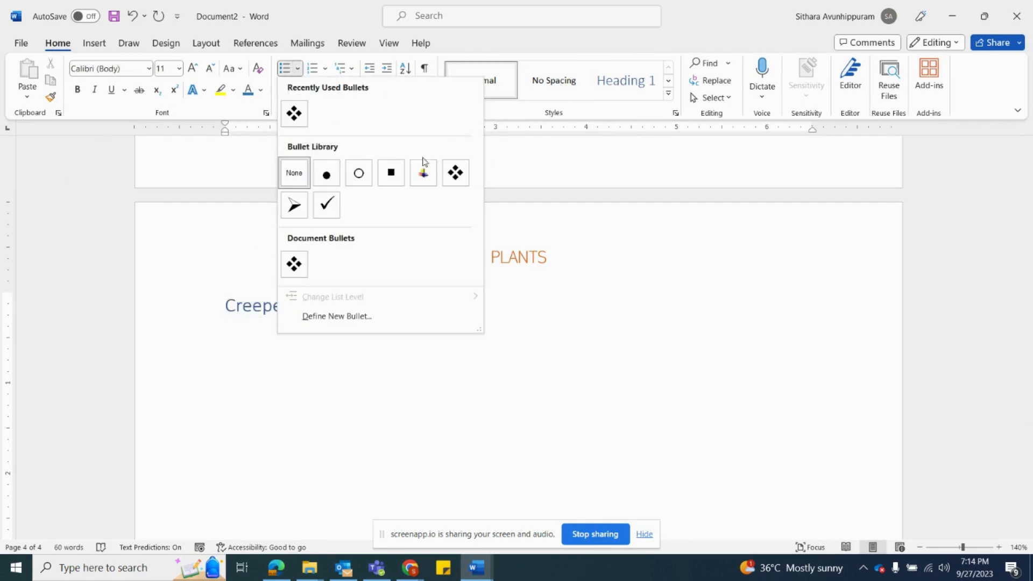
click(456, 173)
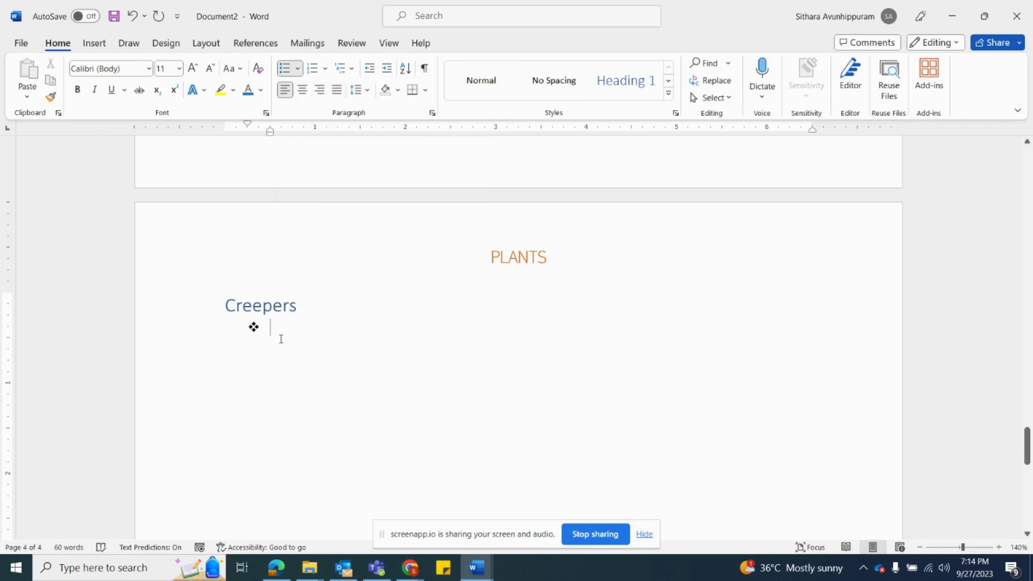
text(Water melon)
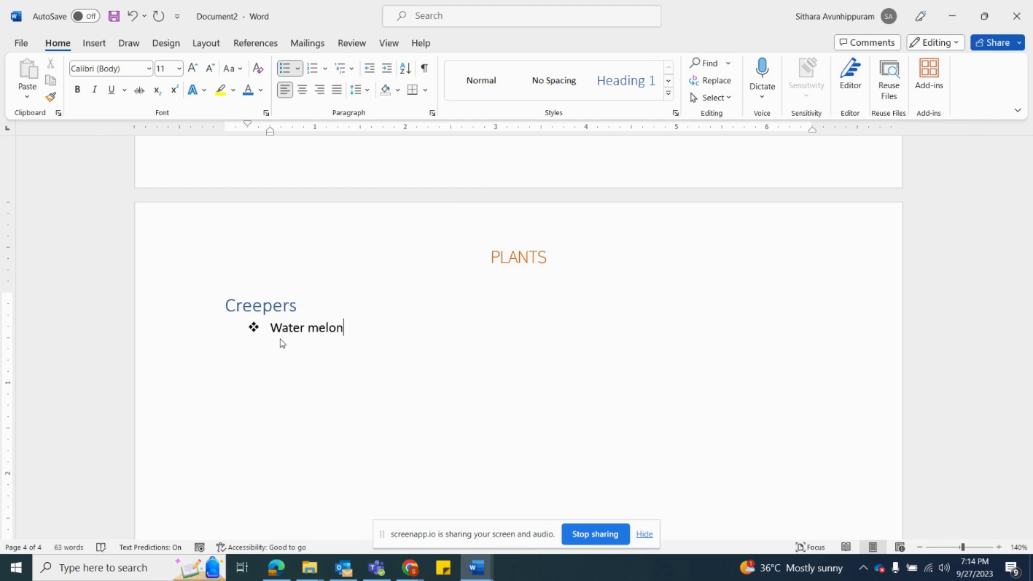
key(Return)
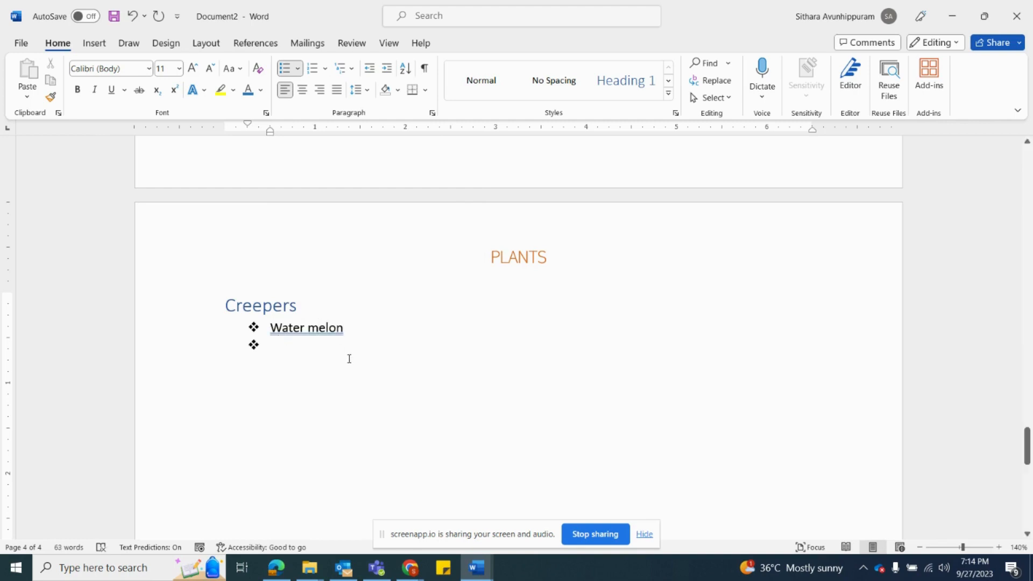
click(309, 330)
key(BackSpace)
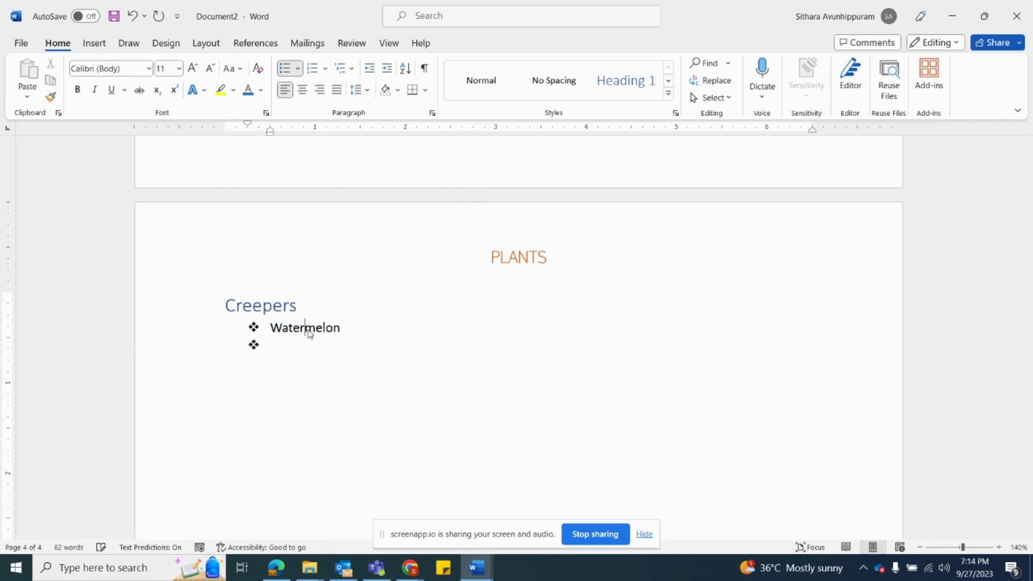
click(299, 357)
Step: Look through the Herbs, Shrubs and Creepers pages to check their headings and example lists
scroll(299, 357, down, 7)
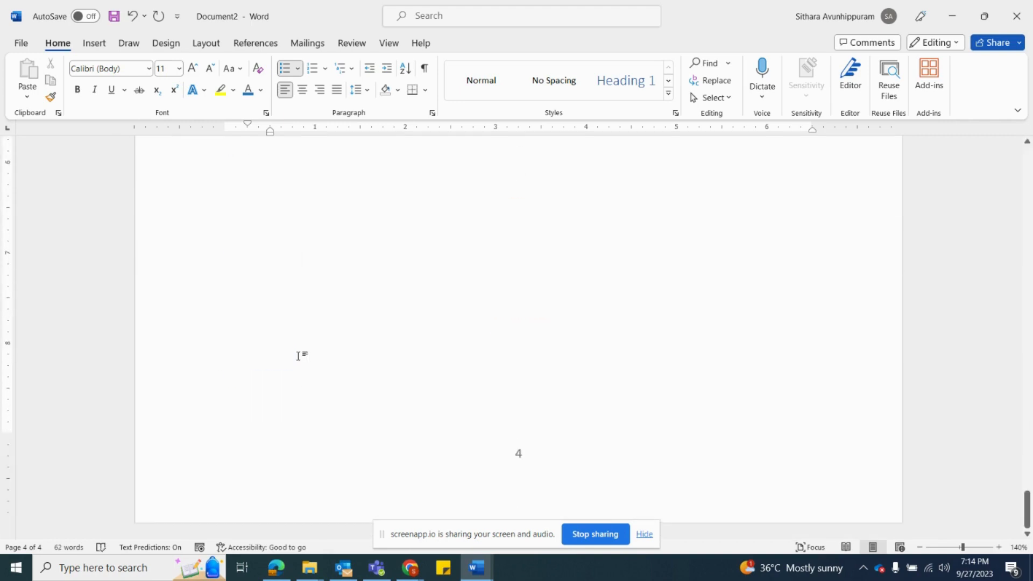
scroll(299, 356, up, 20)
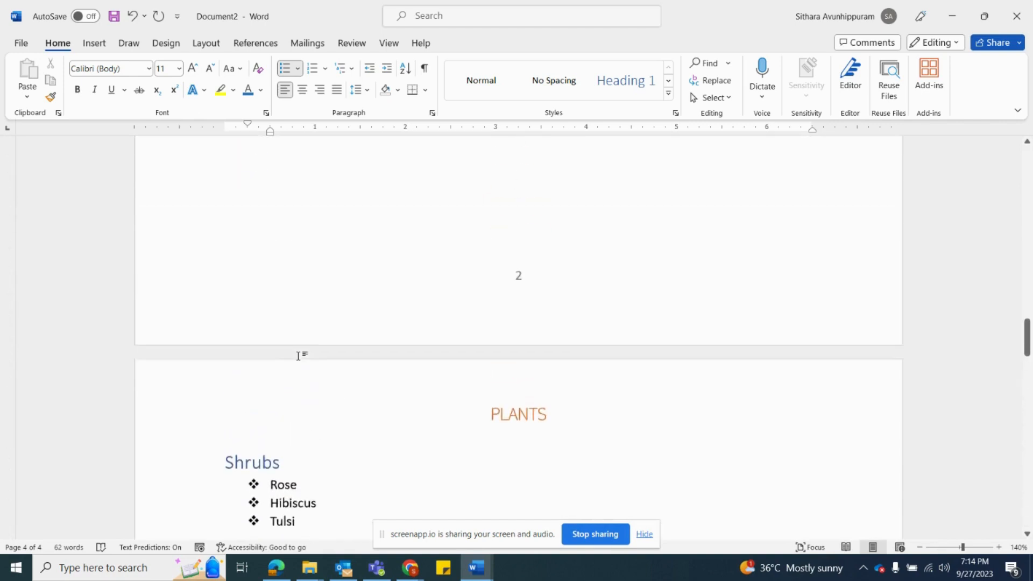
scroll(299, 356, down, 5)
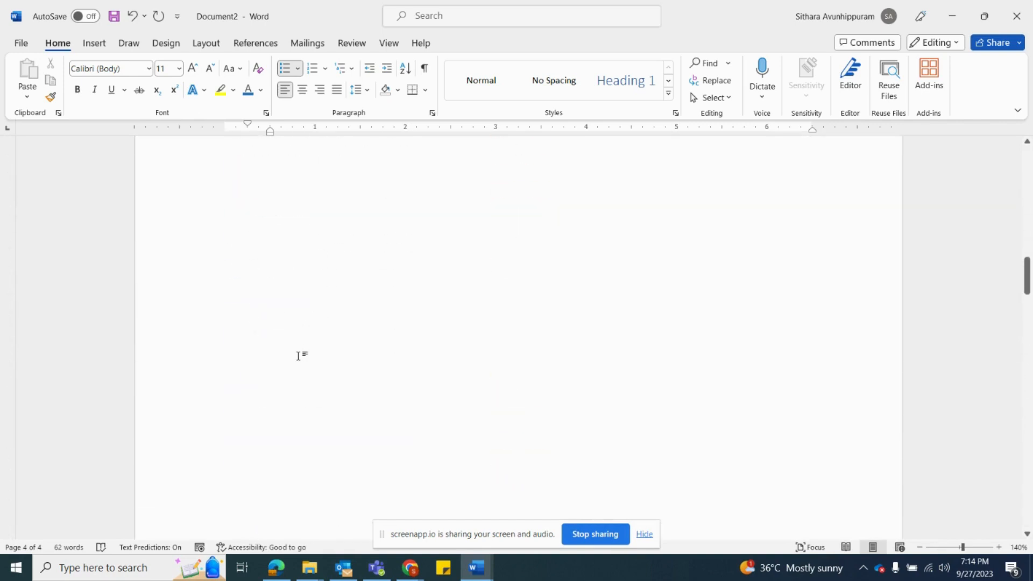
click(240, 162)
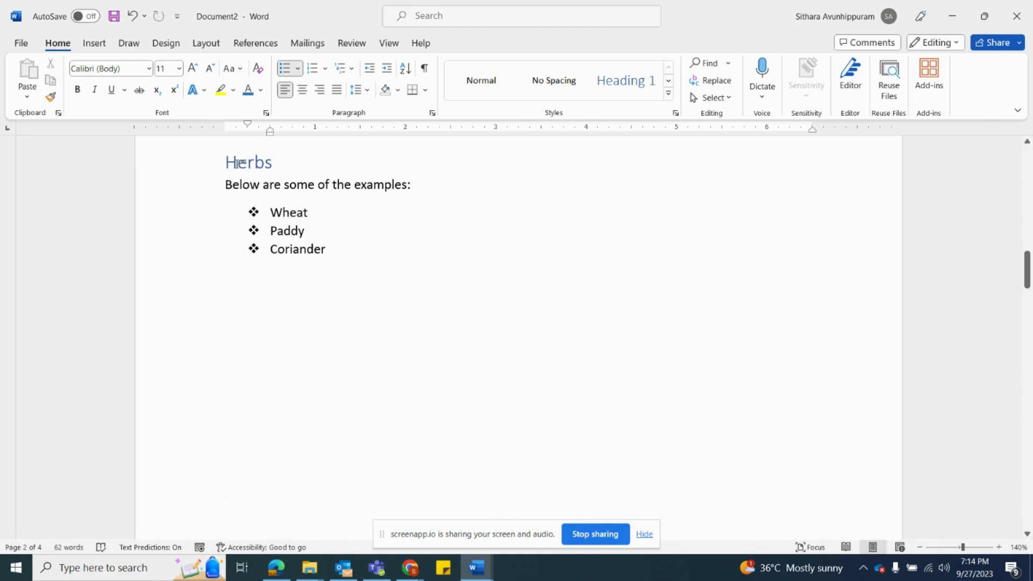
scroll(241, 163, down, 1)
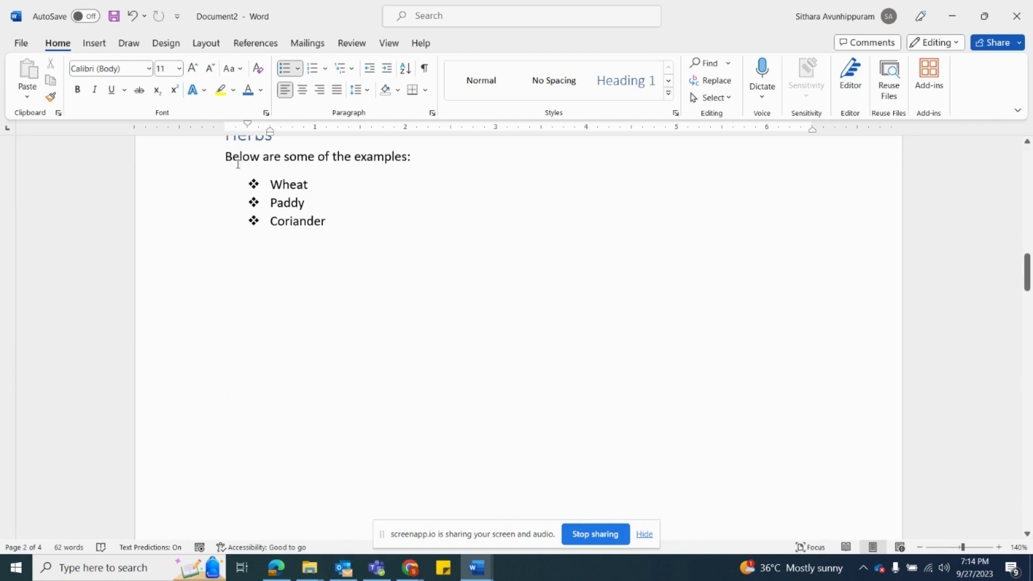
scroll(304, 185, down, 15)
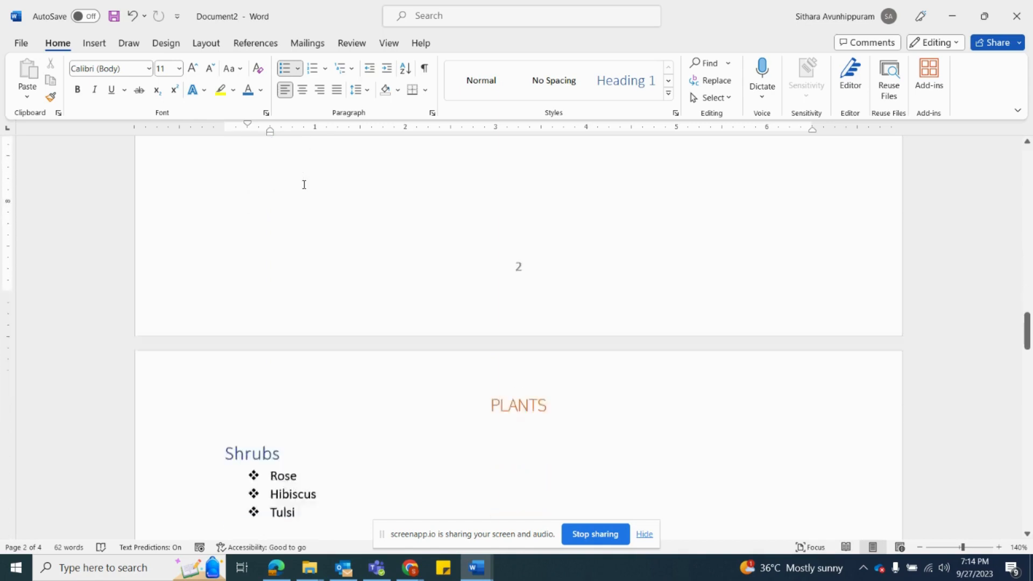
scroll(304, 185, down, 3)
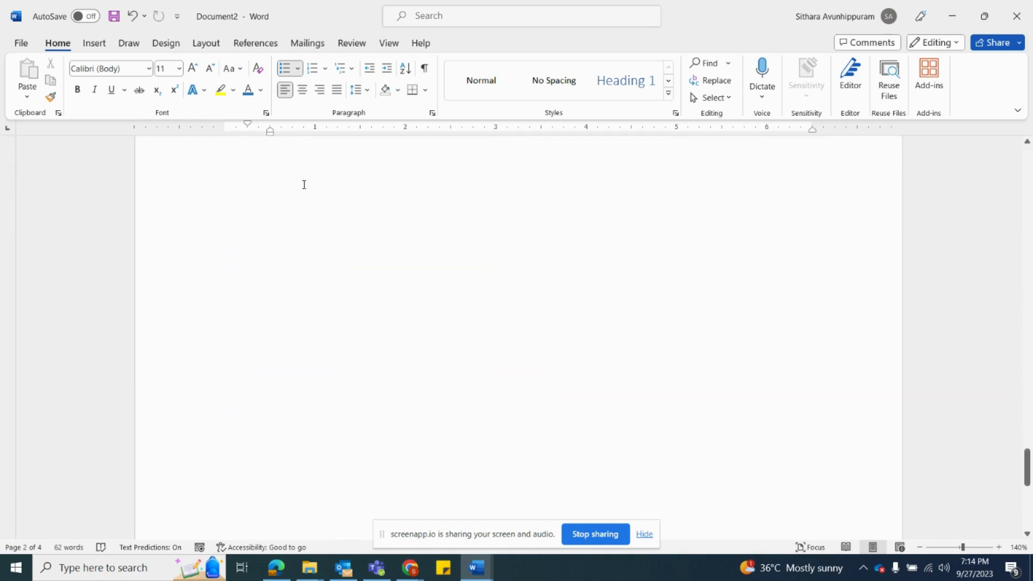
scroll(304, 184, up, 8)
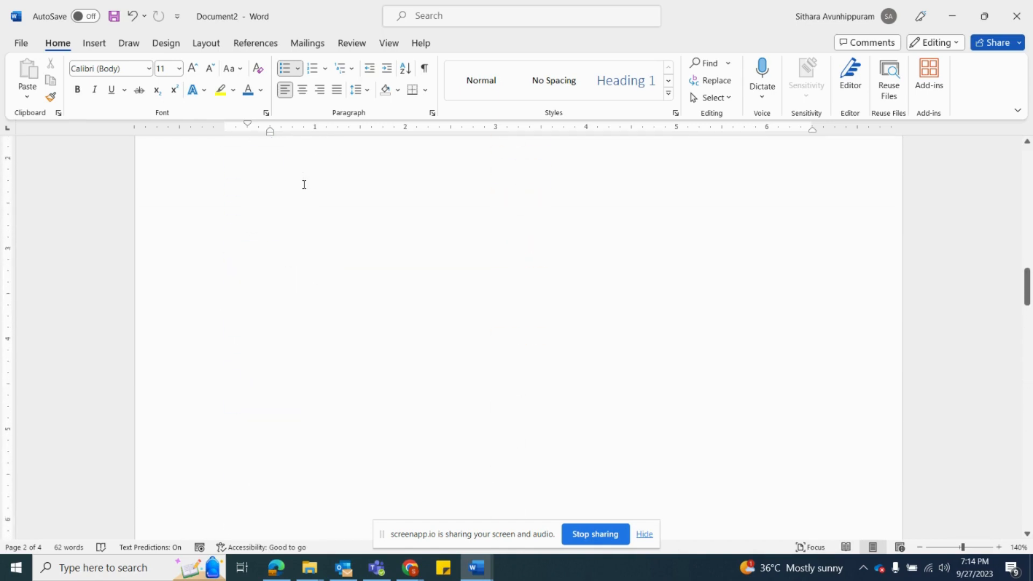
Step: Set the font color of the Rose, Hibiscus and Tulsi bullet items to the orange theme color
click(303, 222)
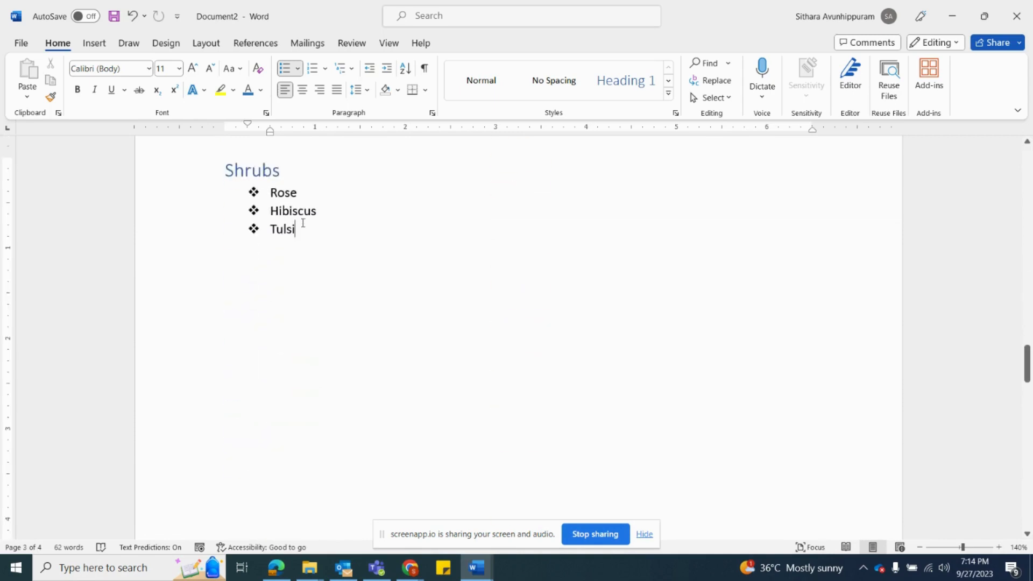
drag(304, 229, 271, 188)
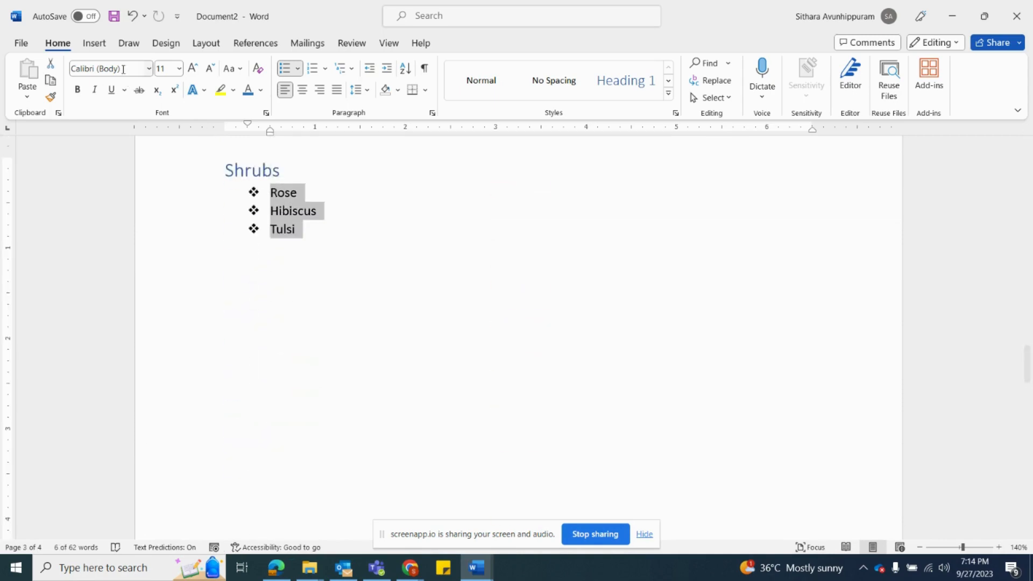
click(262, 91)
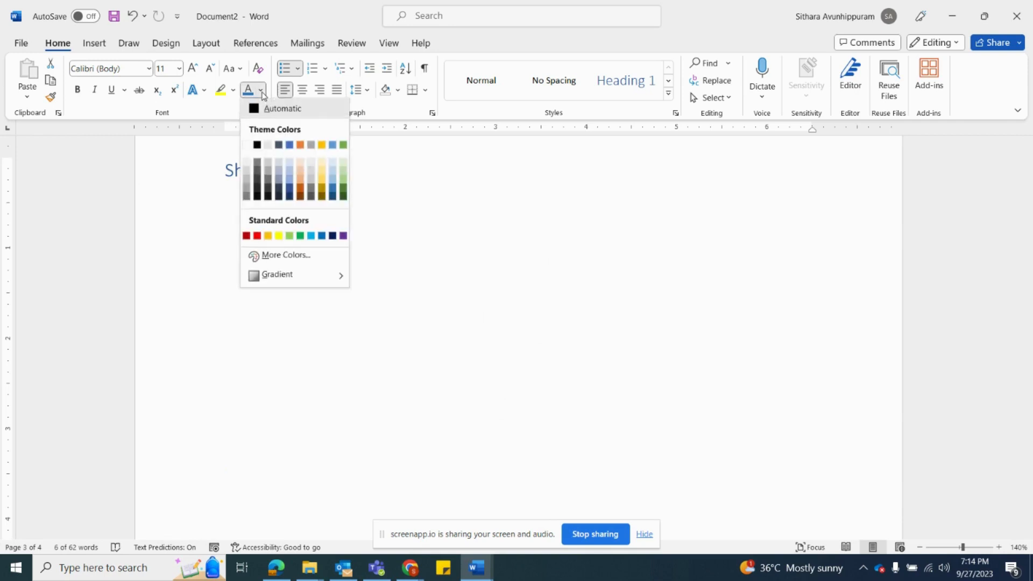
click(300, 145)
click(330, 254)
Step: Insert the built-in Automatic Table 2 table of contents before the TYPES OF PLANTS title on page 1
scroll(326, 254, down, 5)
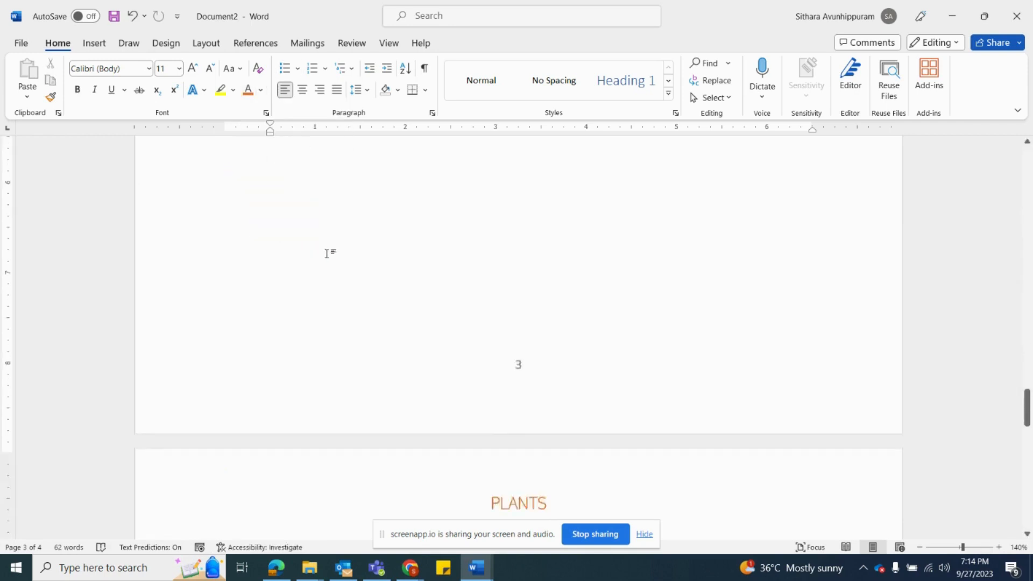
scroll(326, 254, down, 3)
scroll(327, 254, up, 6)
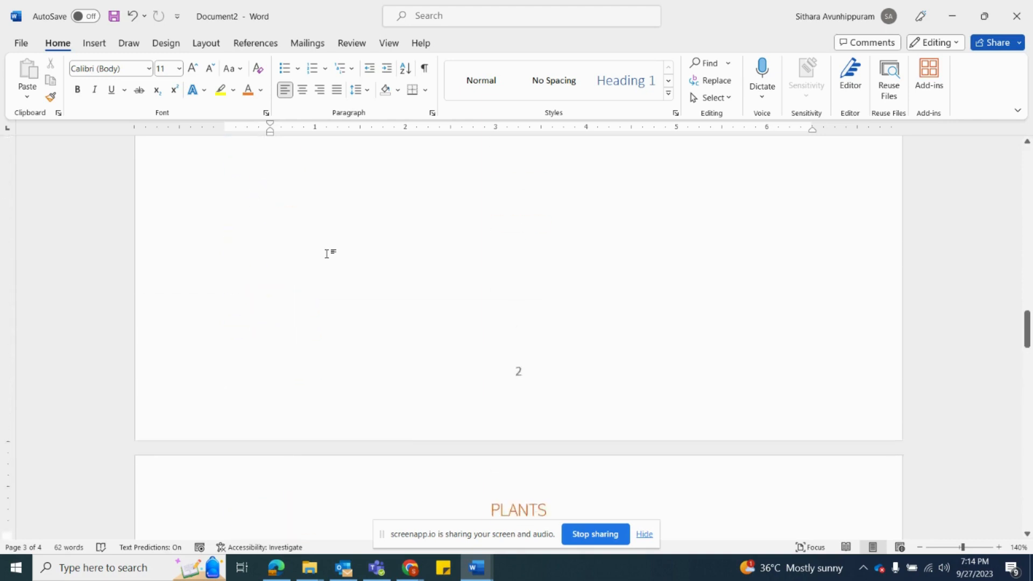
scroll(327, 254, down, 3)
scroll(326, 254, up, 15)
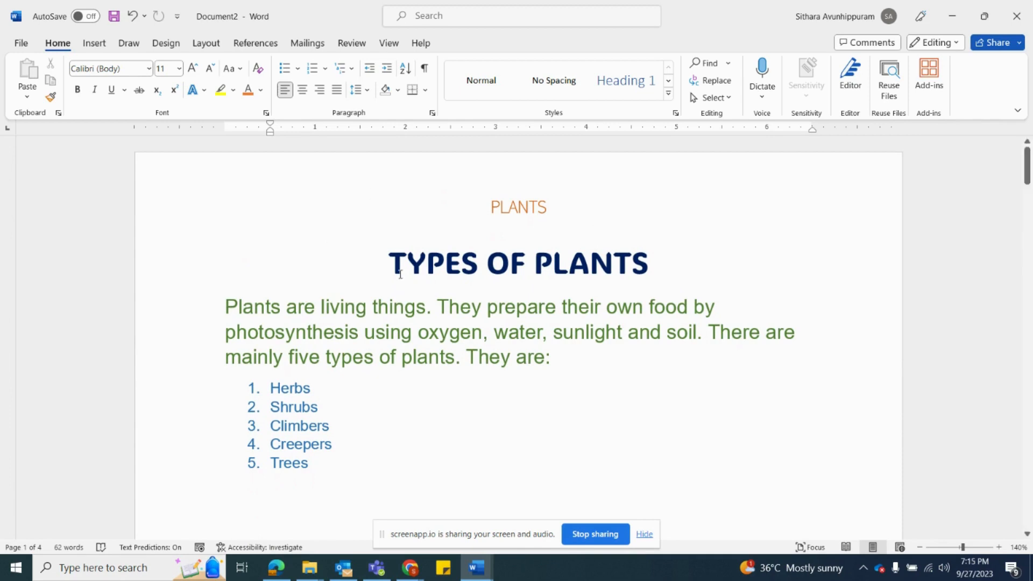
click(382, 257)
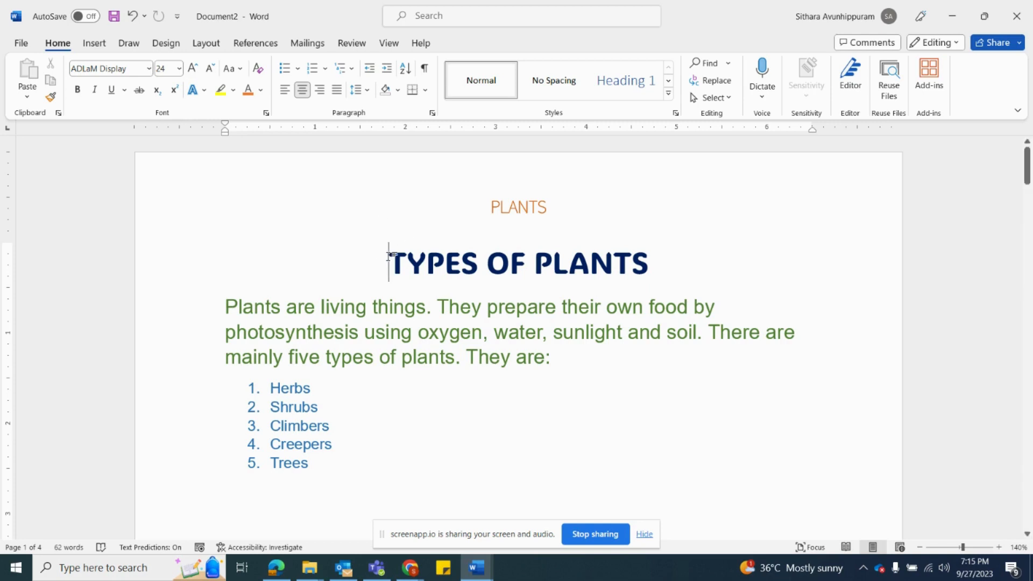
click(255, 47)
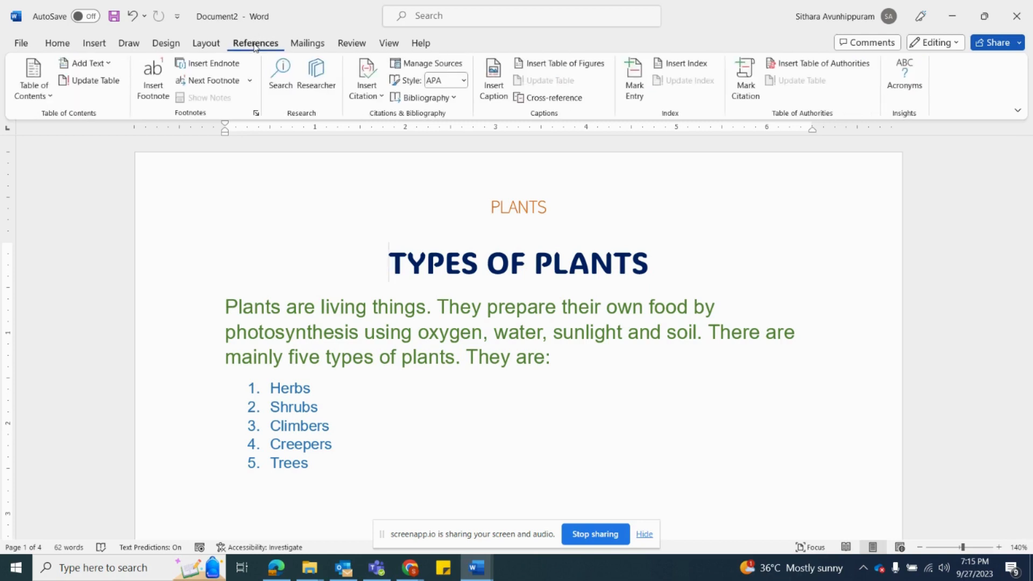
click(39, 90)
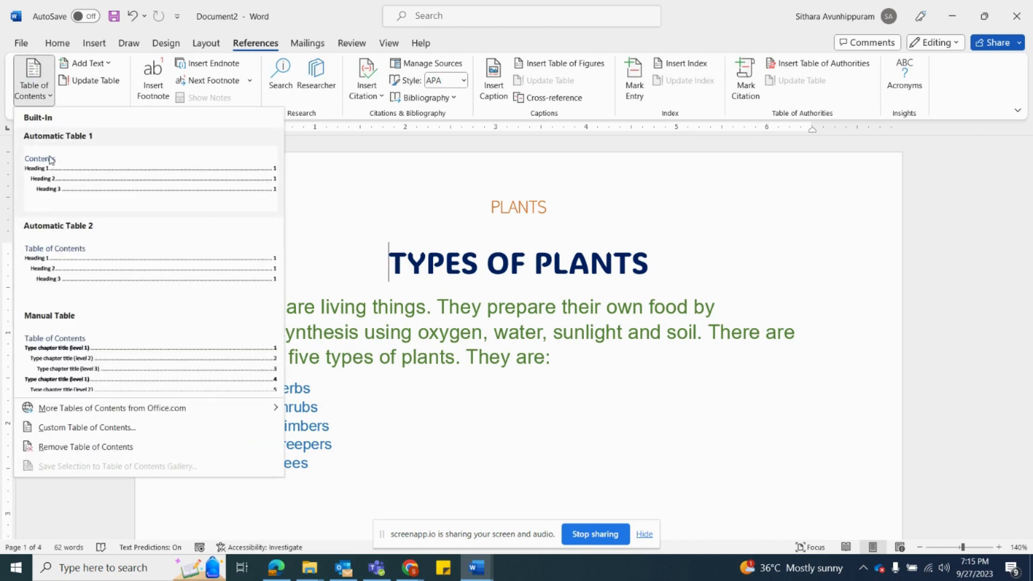
click(44, 253)
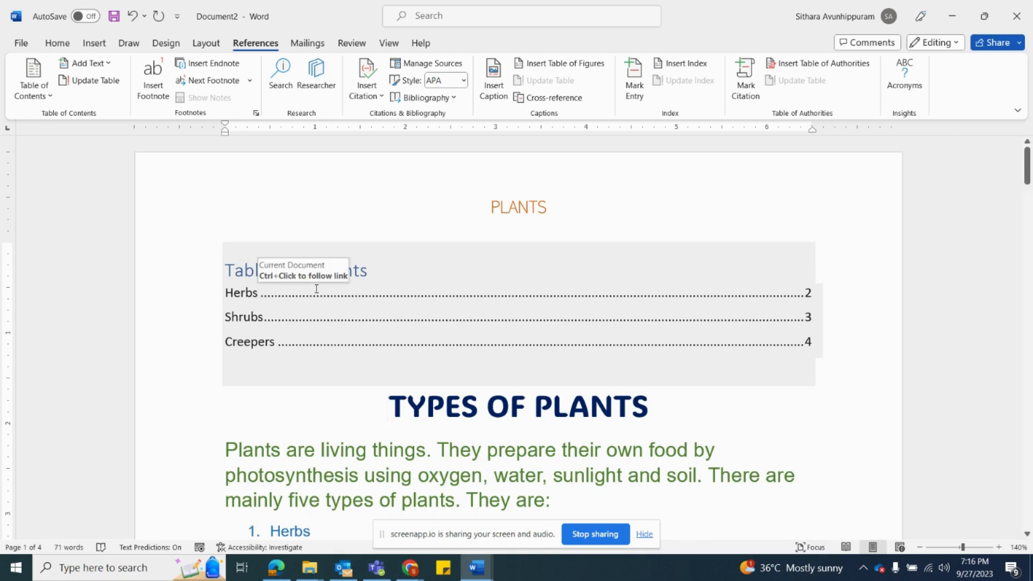
Step: Check the Herbs, Shrubs and Creepers entries of the table of contents against their headings and page numbers in the document
click(316, 289)
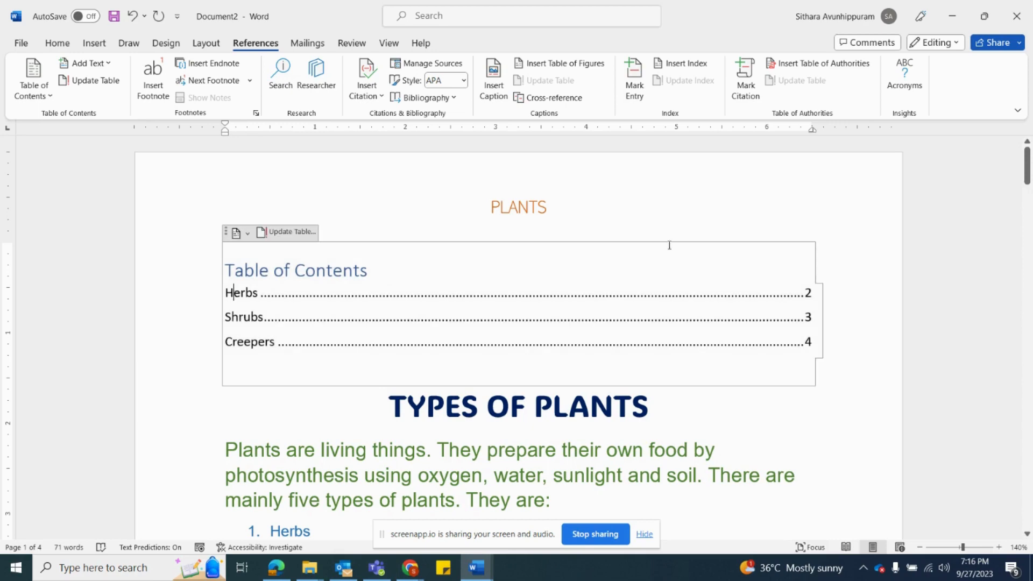
ctrl+click(808, 291)
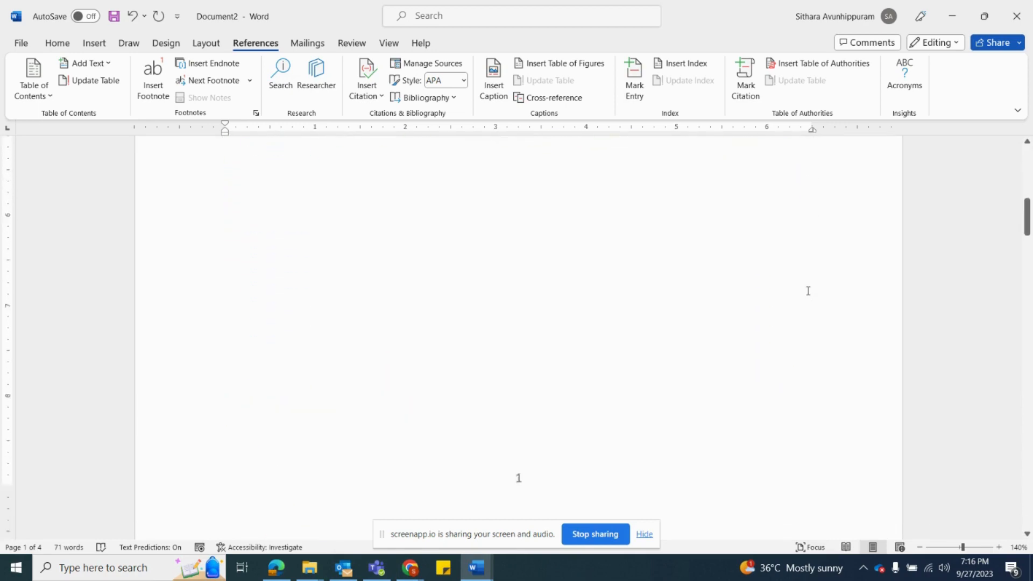
scroll(808, 291, down, 10)
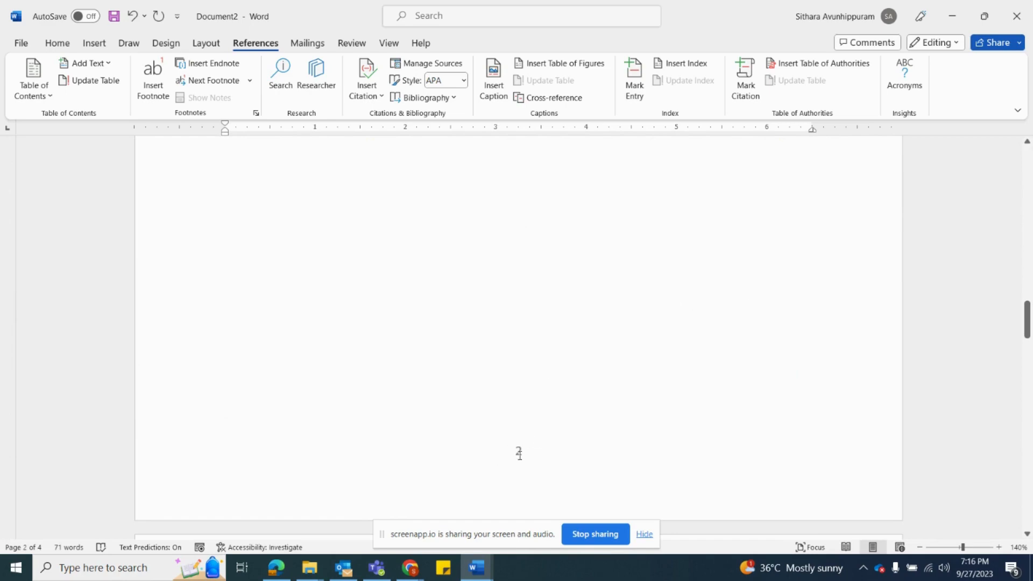
scroll(520, 451, up, 15)
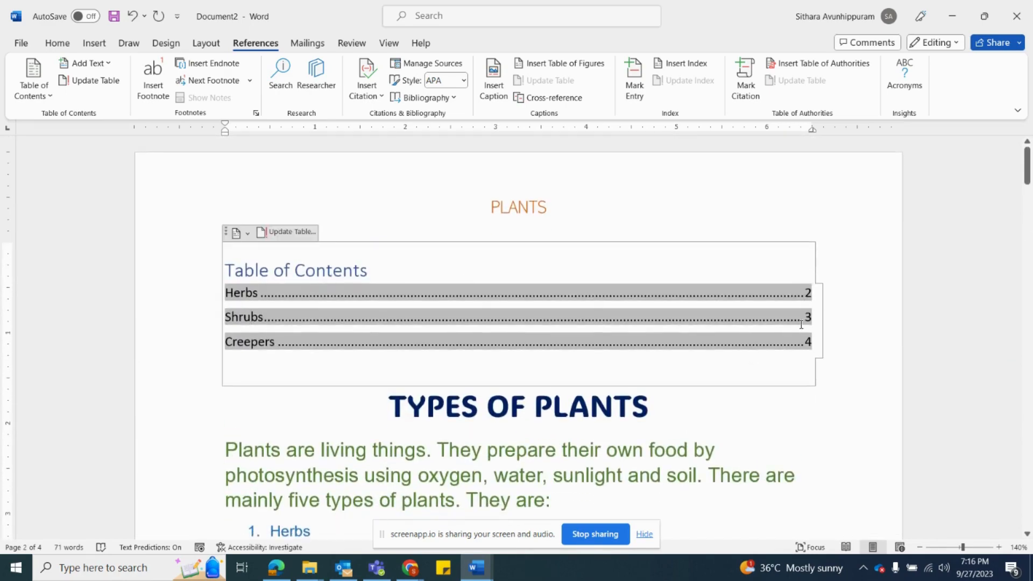
scroll(801, 324, down, 15)
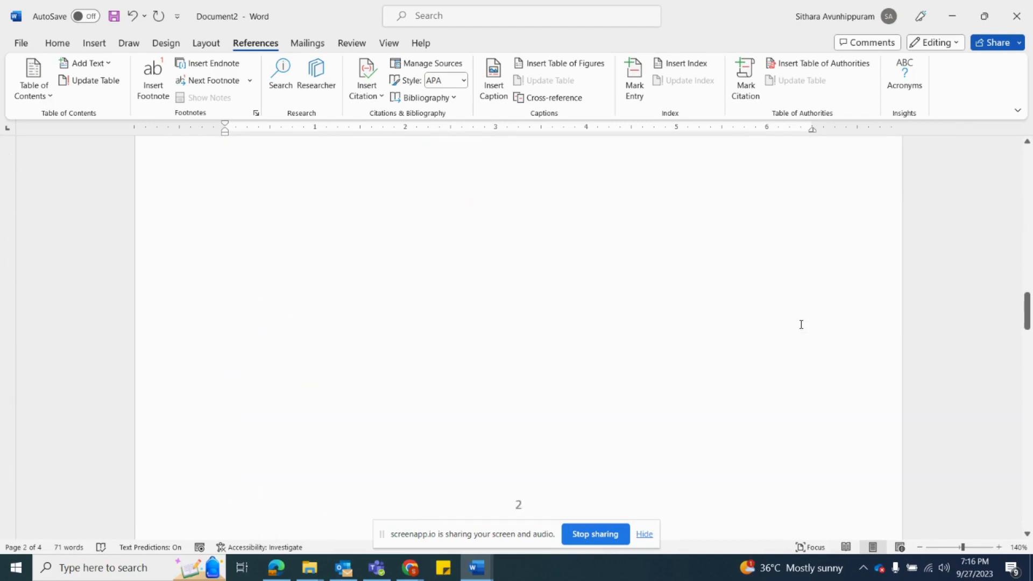
scroll(801, 324, down, 8)
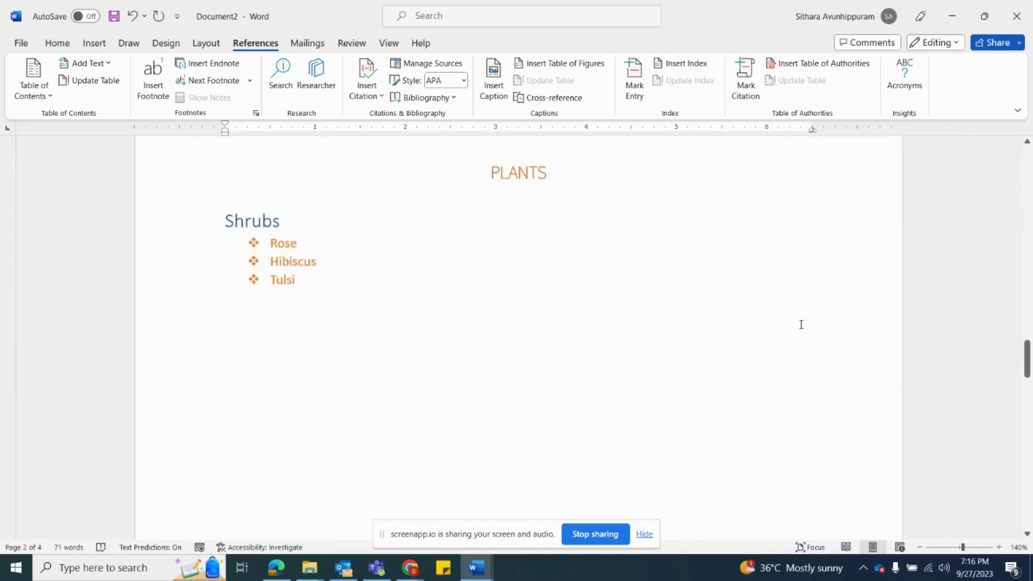
scroll(801, 324, down, 10)
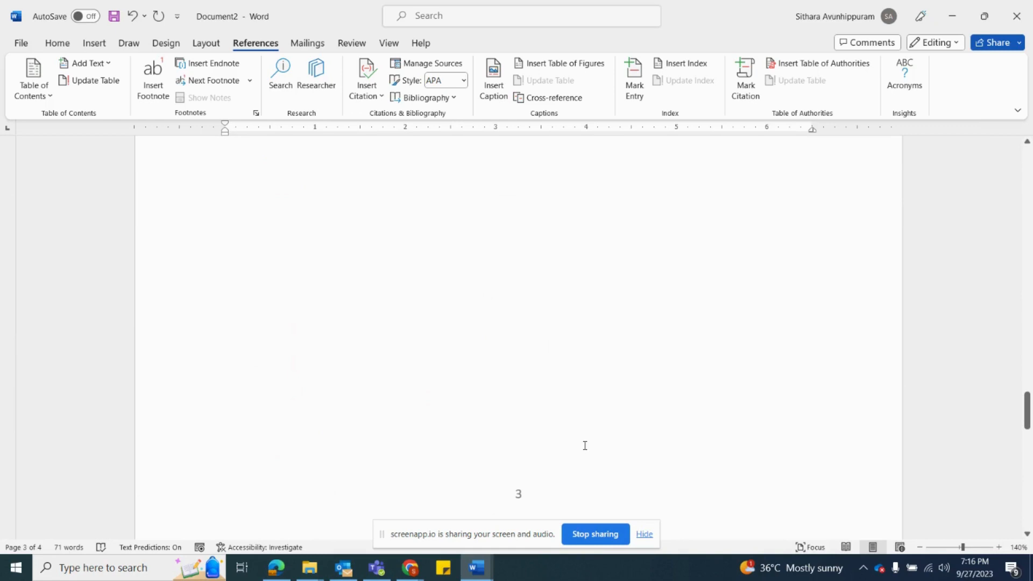
scroll(611, 347, down, 5)
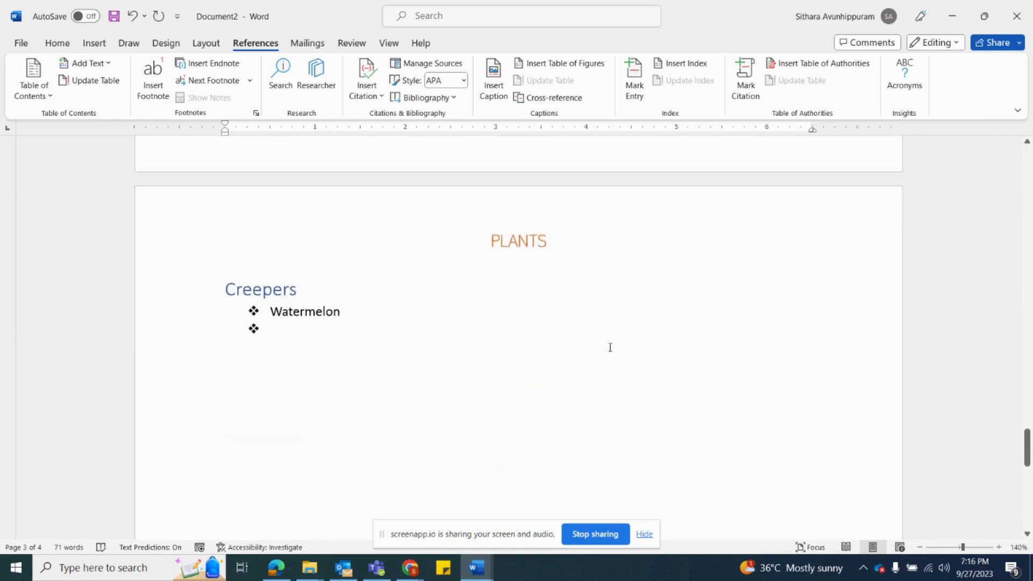
scroll(422, 329, down, 8)
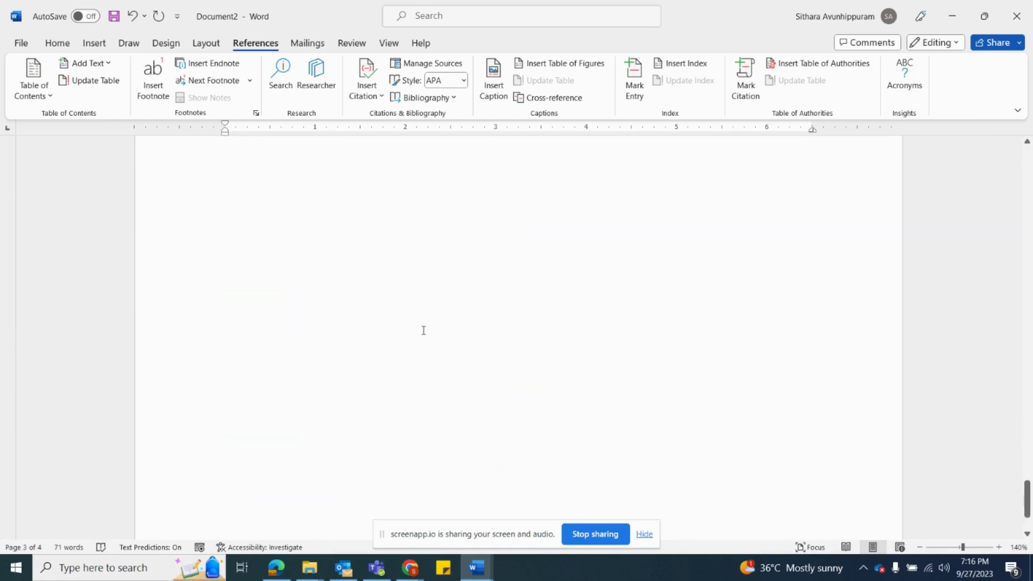
scroll(424, 330, up, 20)
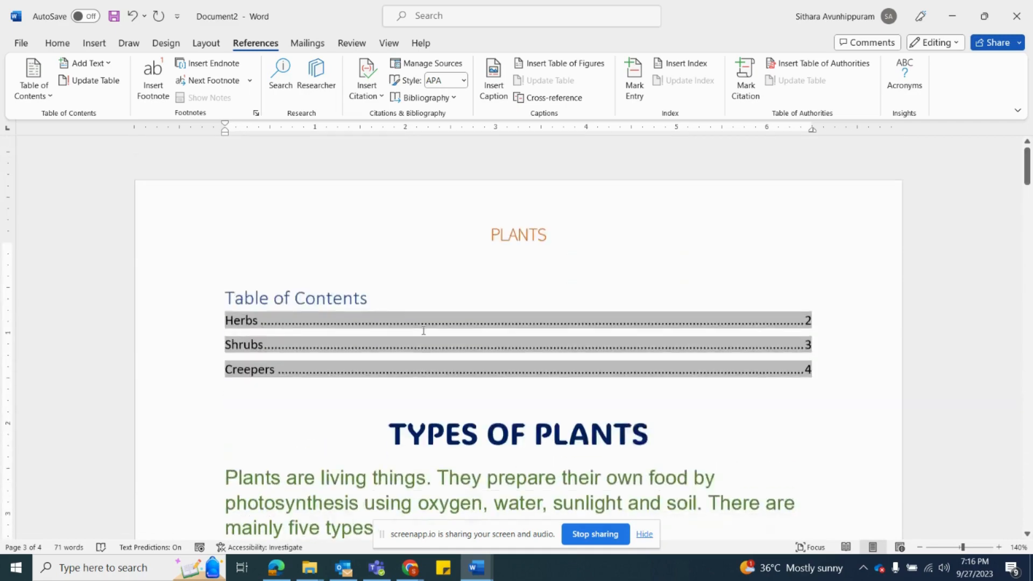
click(277, 341)
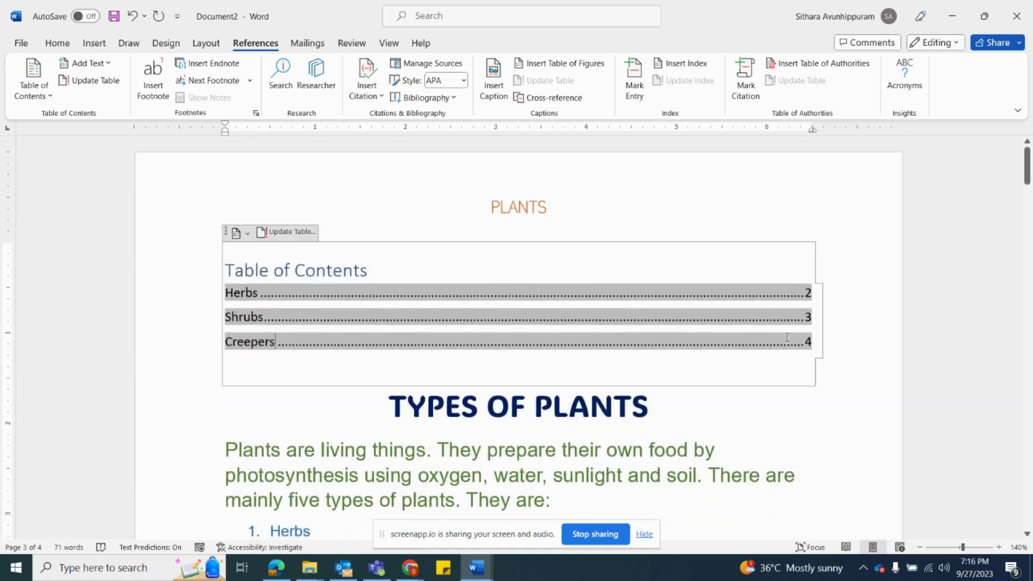
click(850, 425)
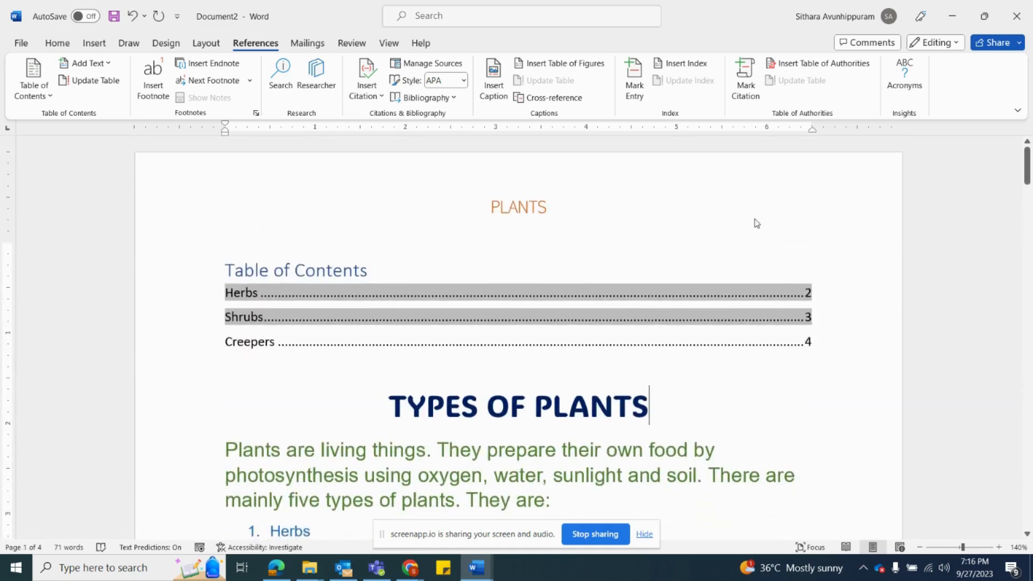
click(757, 224)
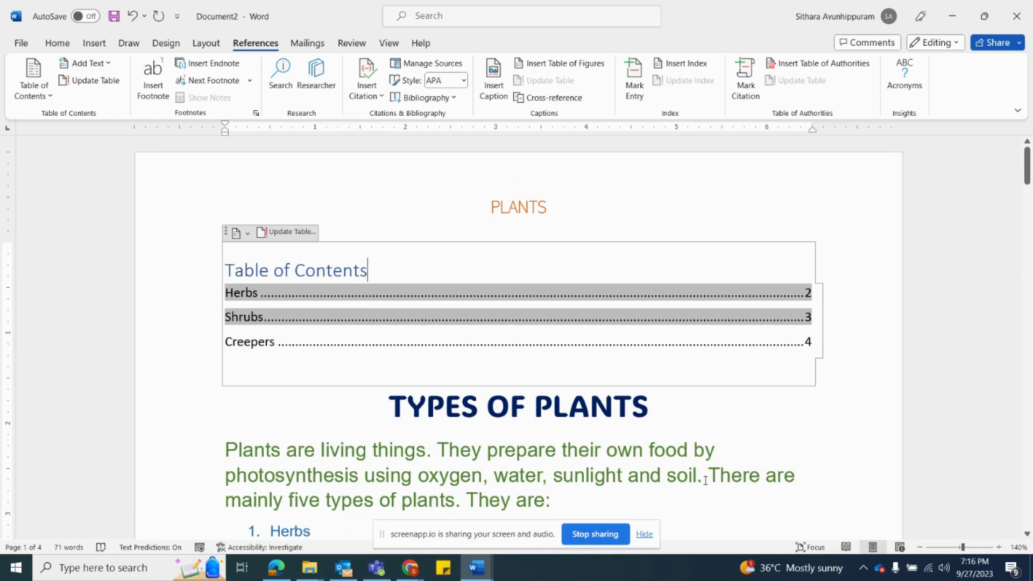
click(691, 449)
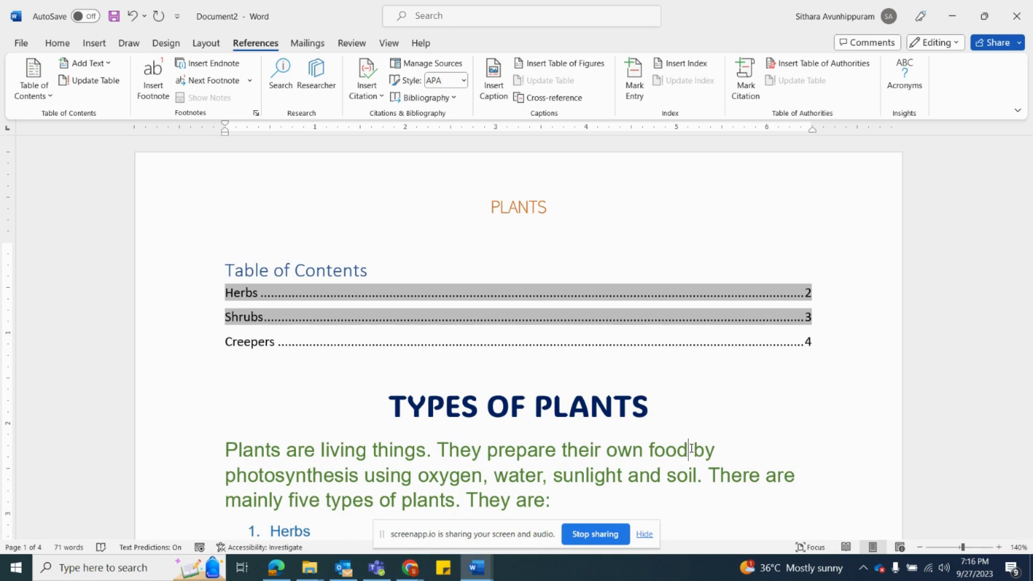
Step: Misspell the Wheat bullet in the Herbs list as Whaet and correct it with the suggested spelling Wheat
scroll(691, 449, down, 15)
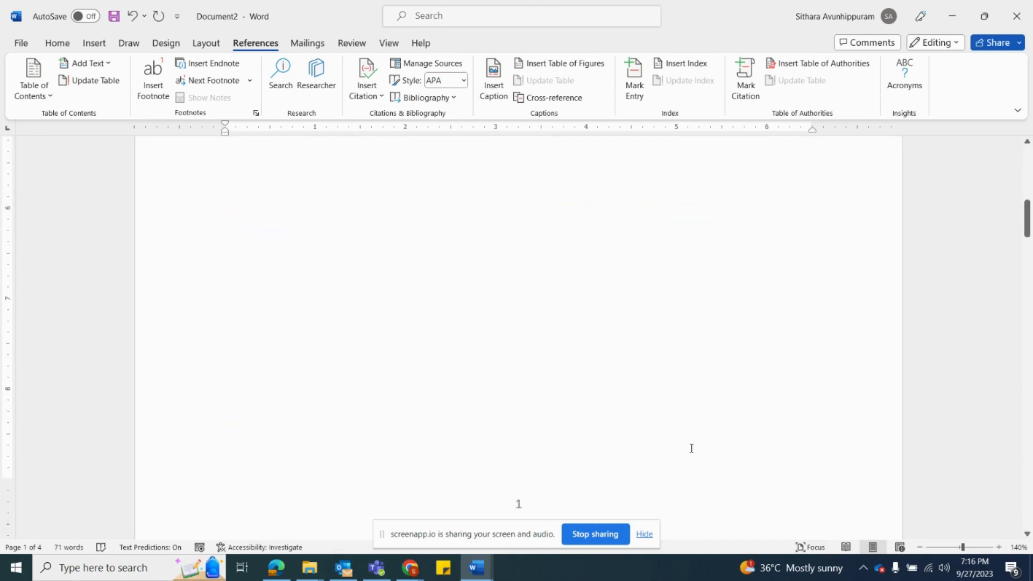
scroll(692, 448, down, 5)
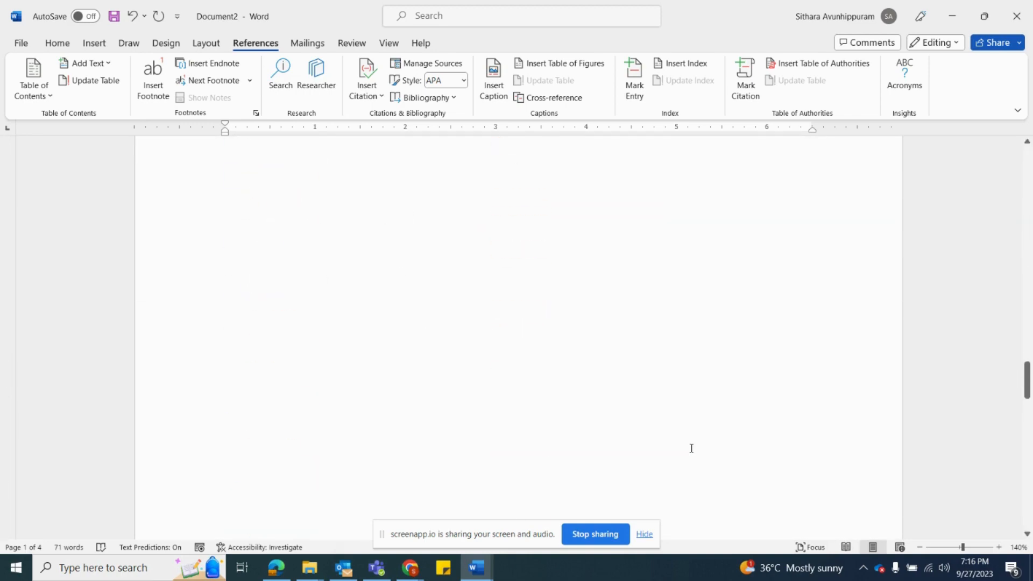
scroll(692, 448, up, 10)
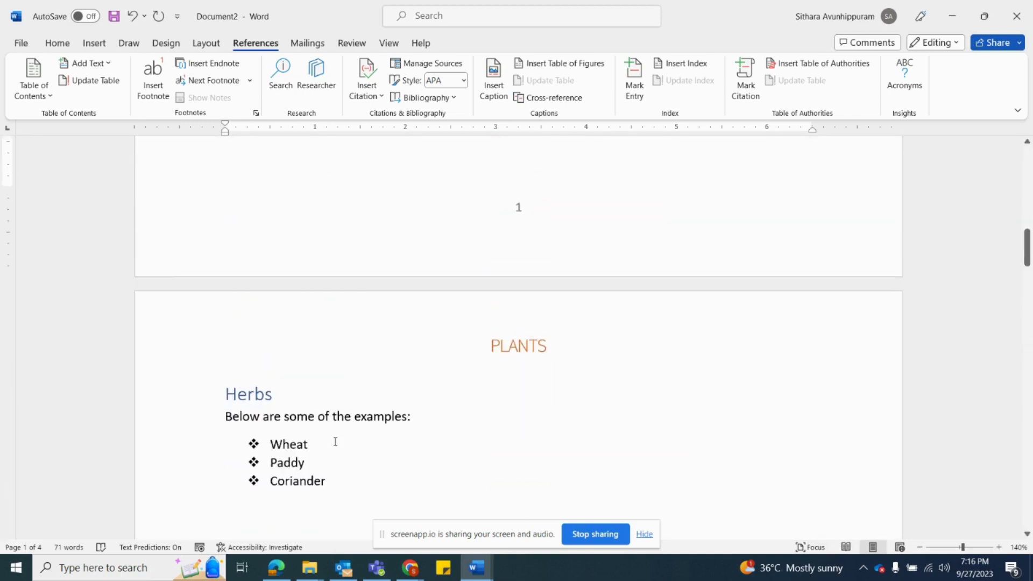
click(312, 442)
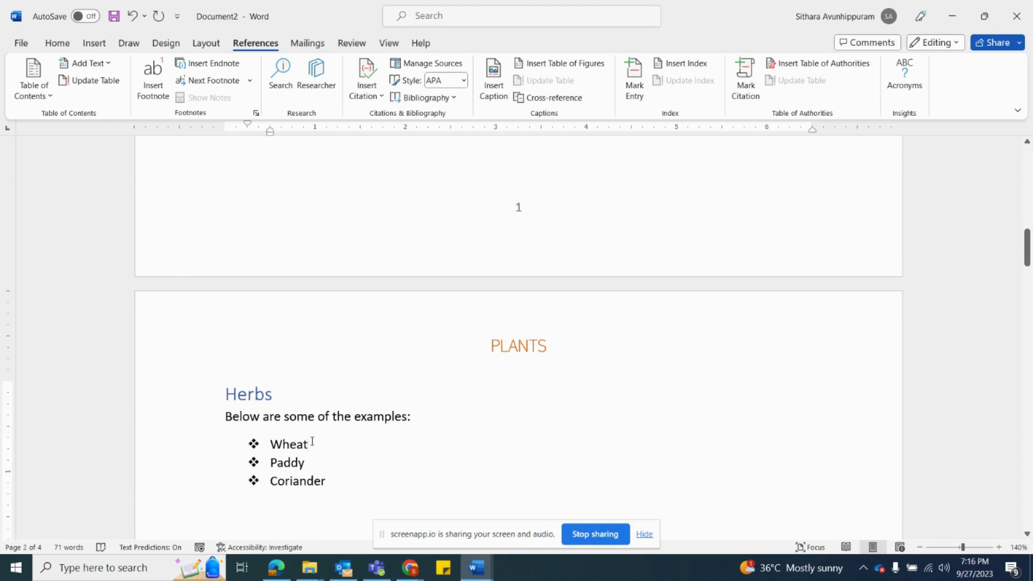
key(BackSpace)
key(BackSpace)
key(BackSpace)
text(aer)
key(BackSpace)
text(t)
click(341, 473)
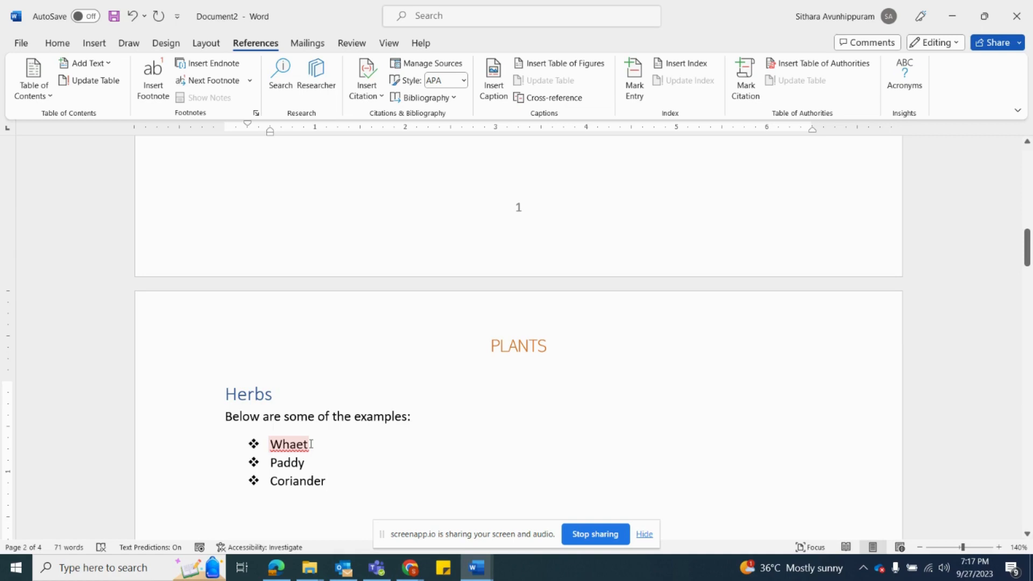
right_click(290, 445)
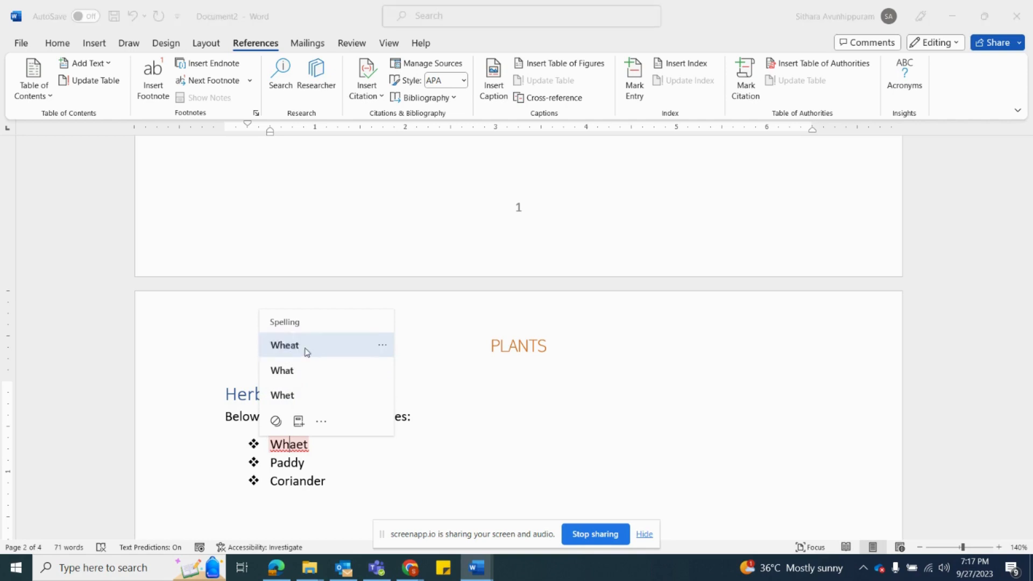
click(304, 351)
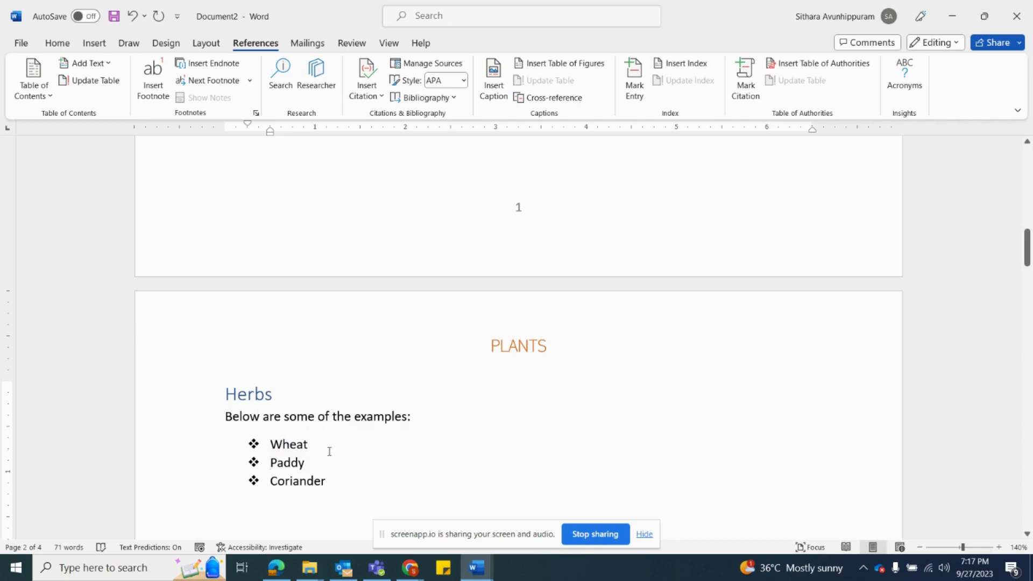
scroll(329, 451, up, 10)
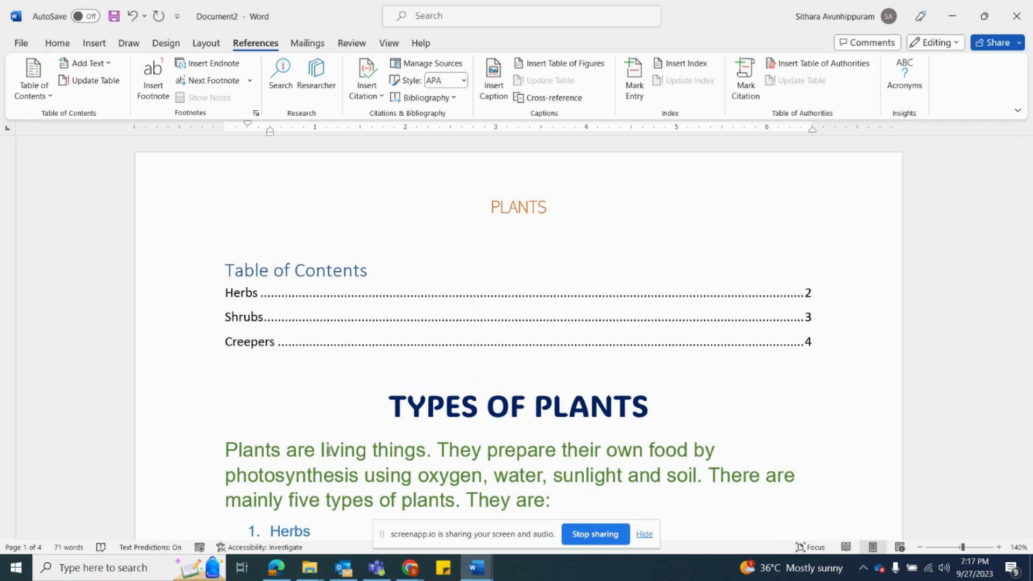
key(ctrl+f)
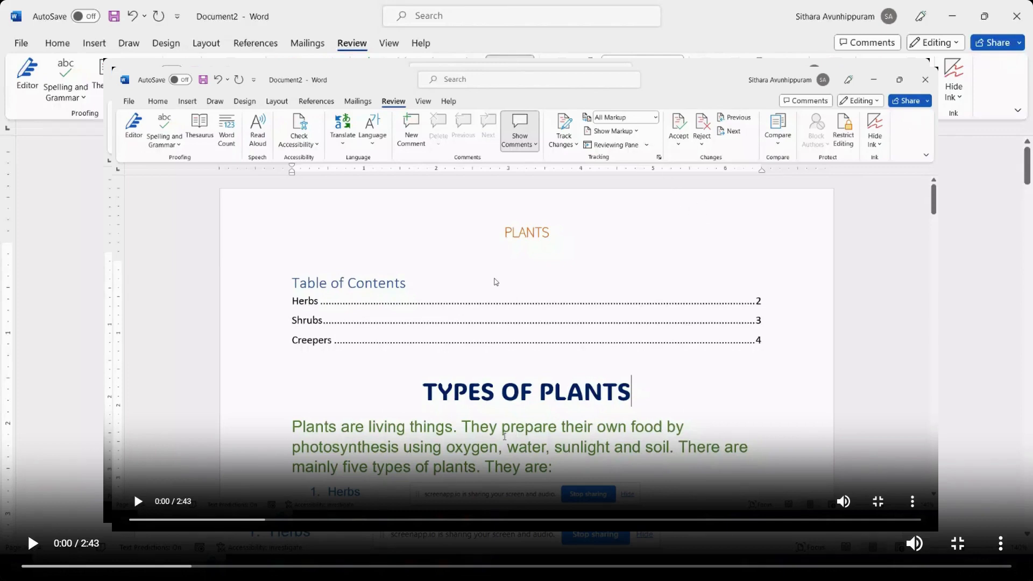
click(37, 546)
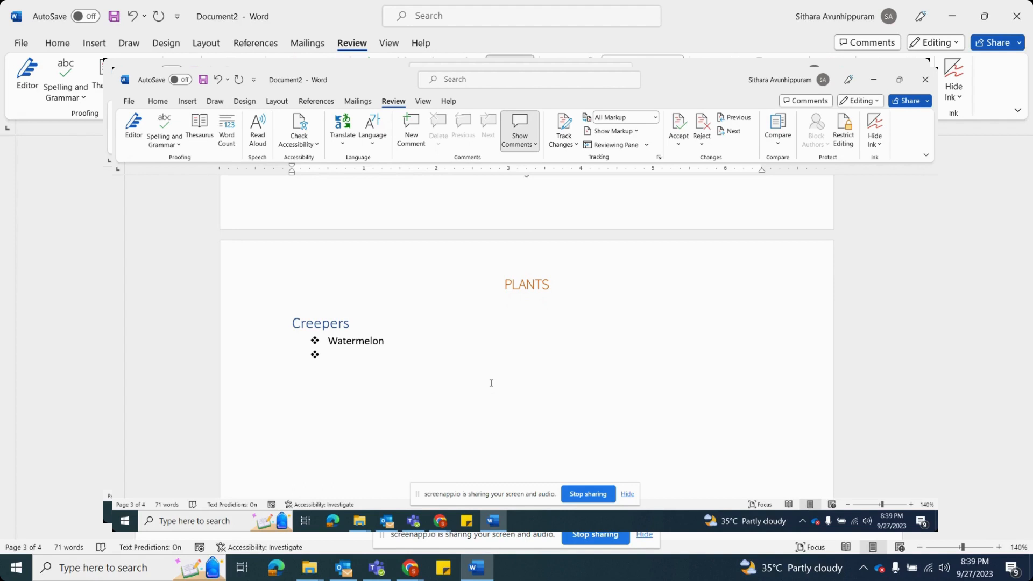
Step: Open the document text search from page 1 and clear the previous search term
scroll(491, 383, up, 10)
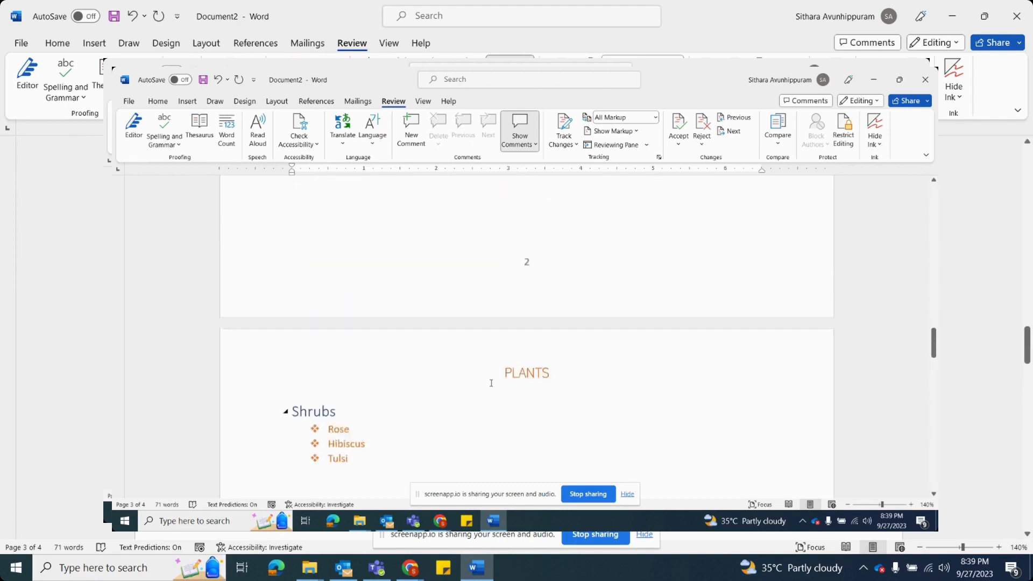
scroll(491, 383, up, 10)
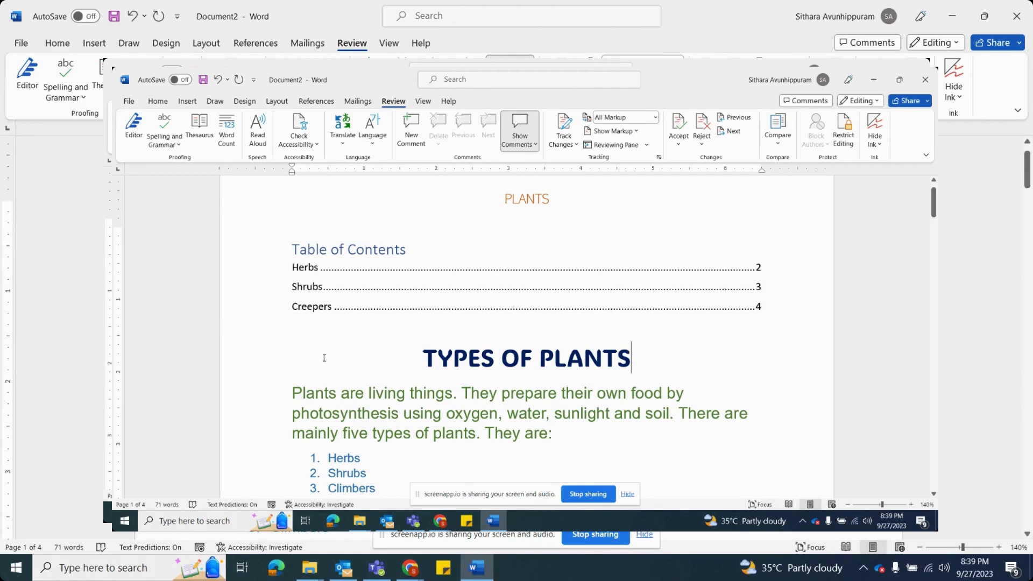
key(ctrl+f)
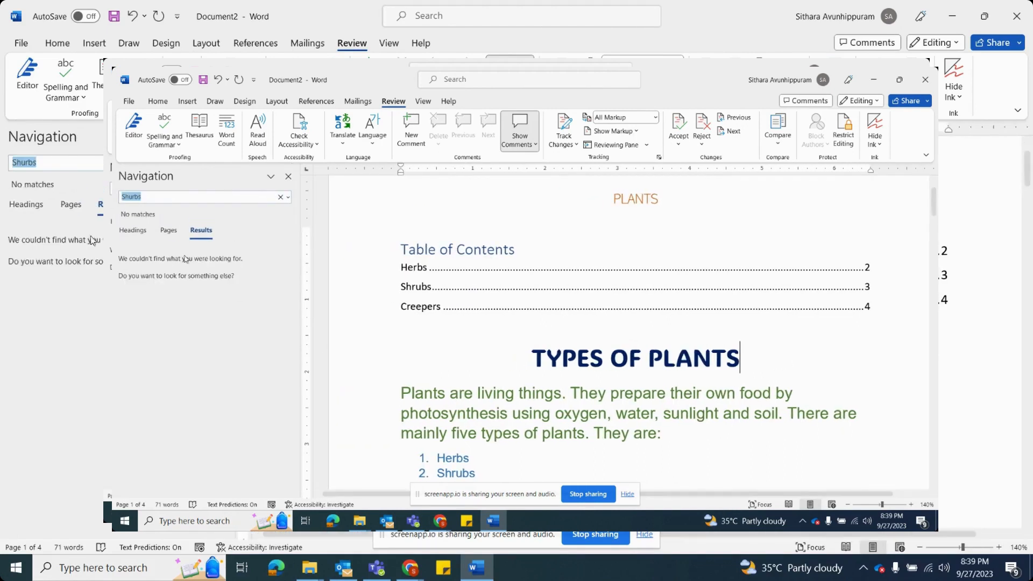
click(280, 197)
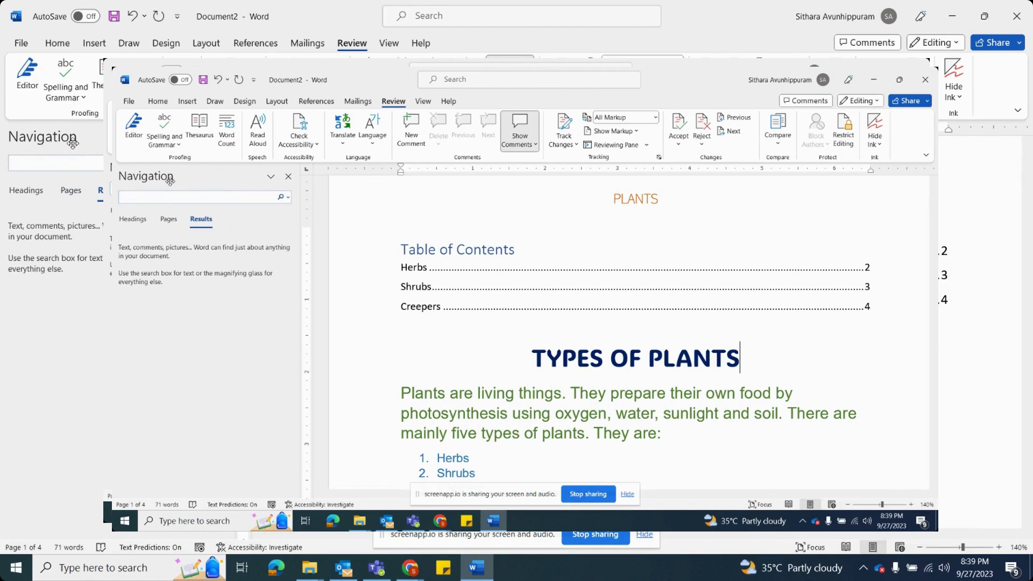
click(56, 45)
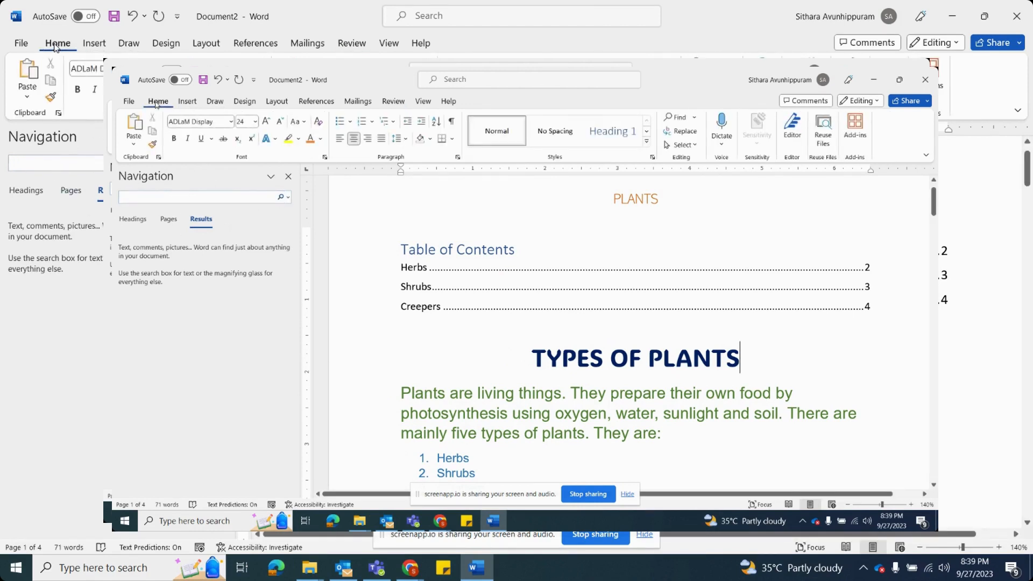
click(685, 123)
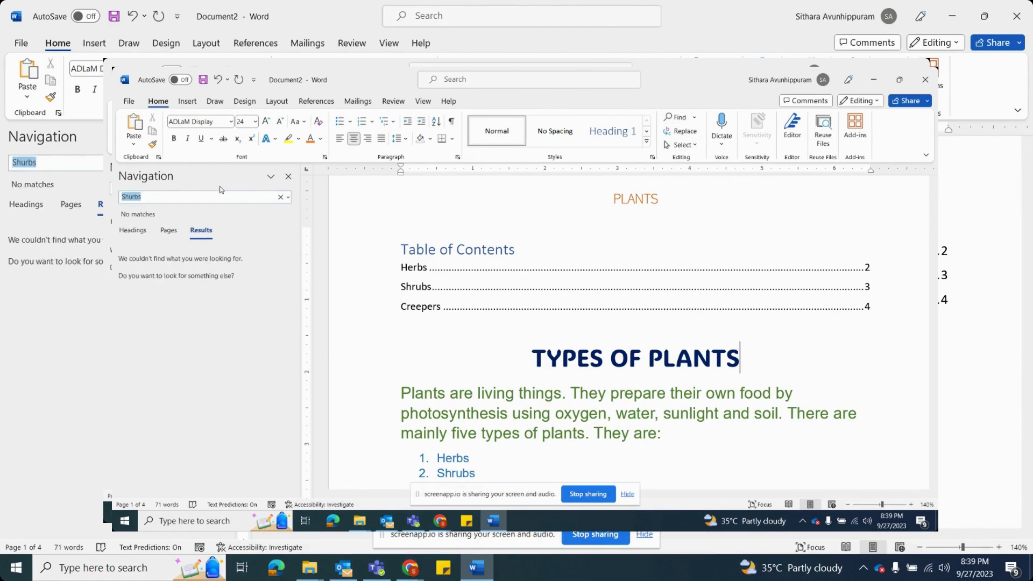
key(BackSpace)
Step: Misspell the second item of the numbered plant types list on page 1 as Shurbs
scroll(508, 319, down, 2)
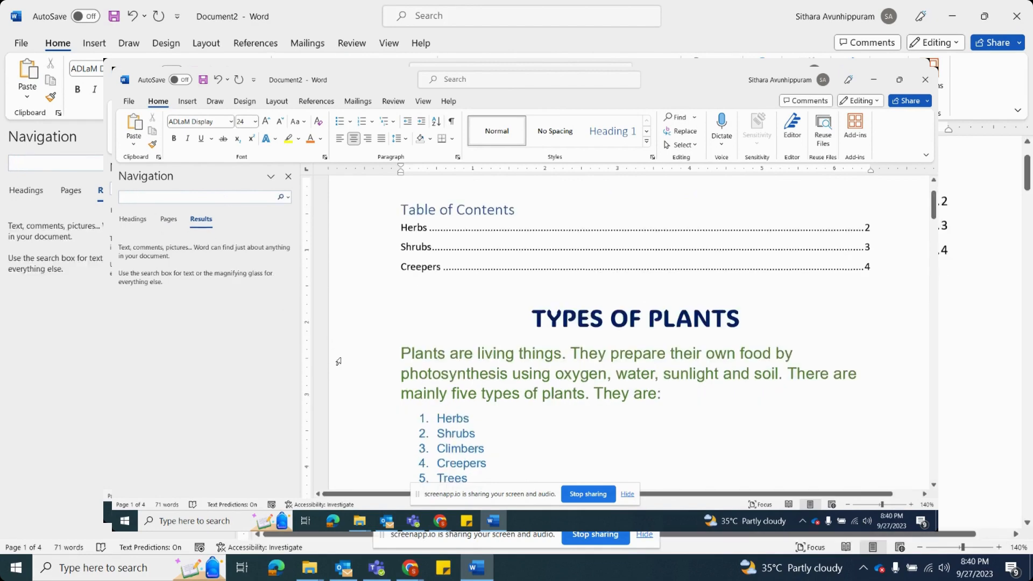
scroll(500, 370, down, 4)
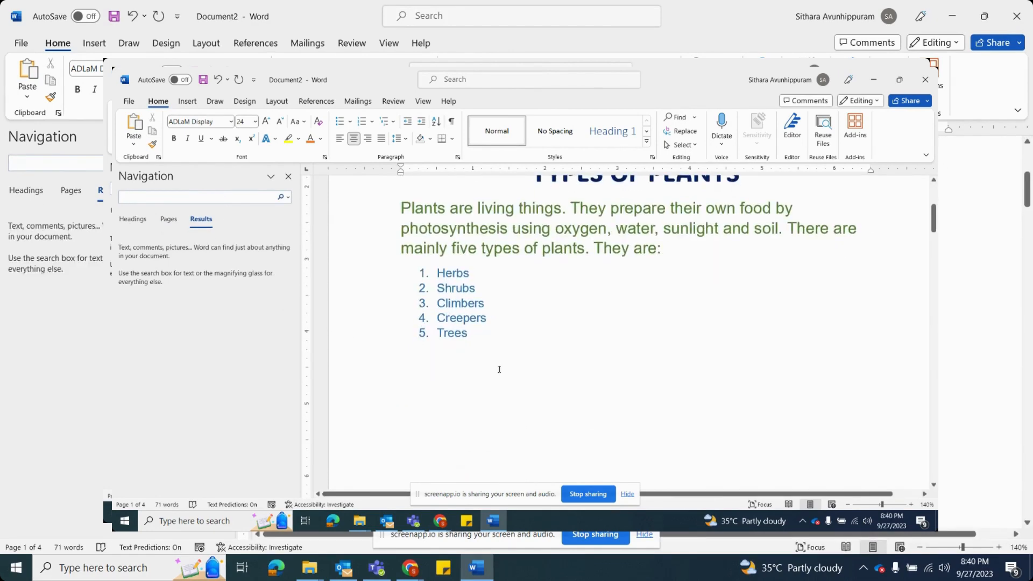
click(478, 286)
key(BackSpace)
key(BackSpace)
key(BackSpace)
key(BackSpace)
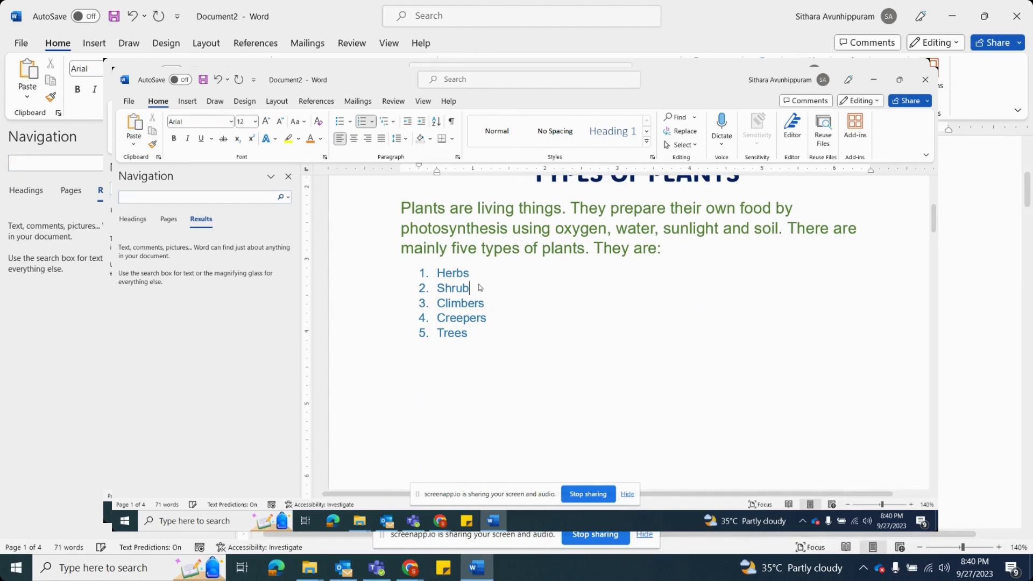
text(urbs)
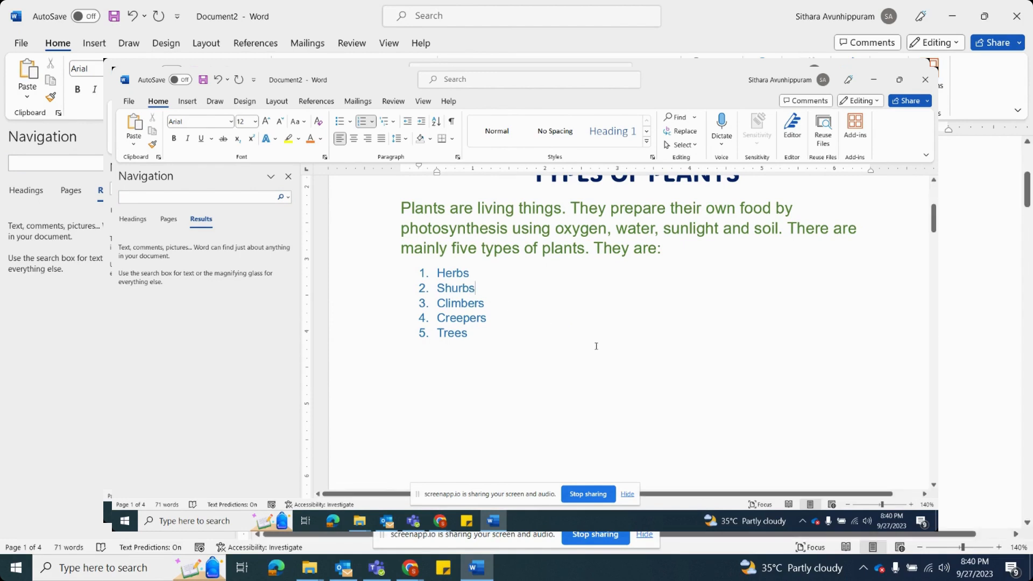
Step: Misspell the heading above the Rose, Hibiscus and Tulsi bullets on page 3 as Shurbs
scroll(597, 346, up, 2)
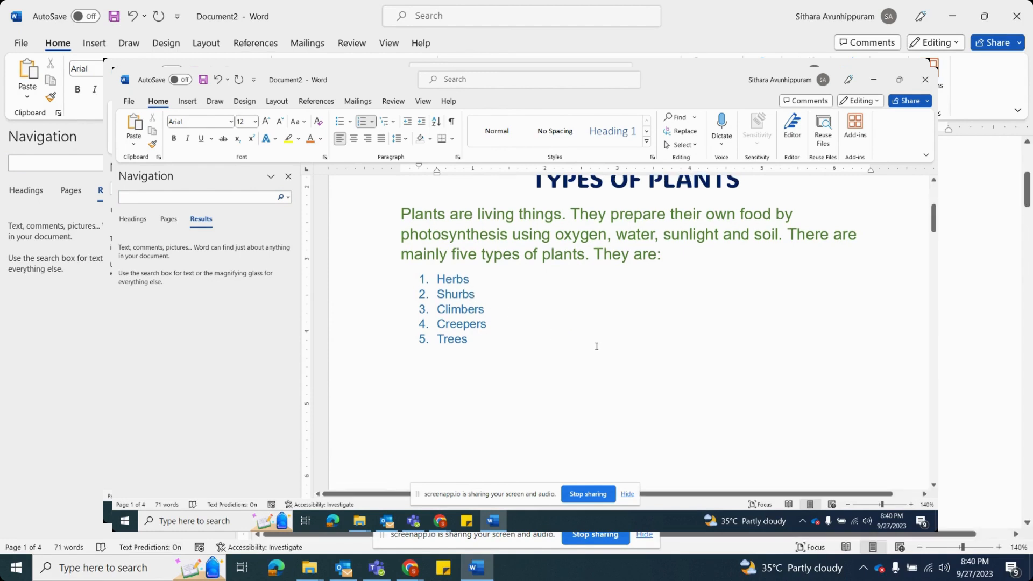
scroll(596, 346, down, 6)
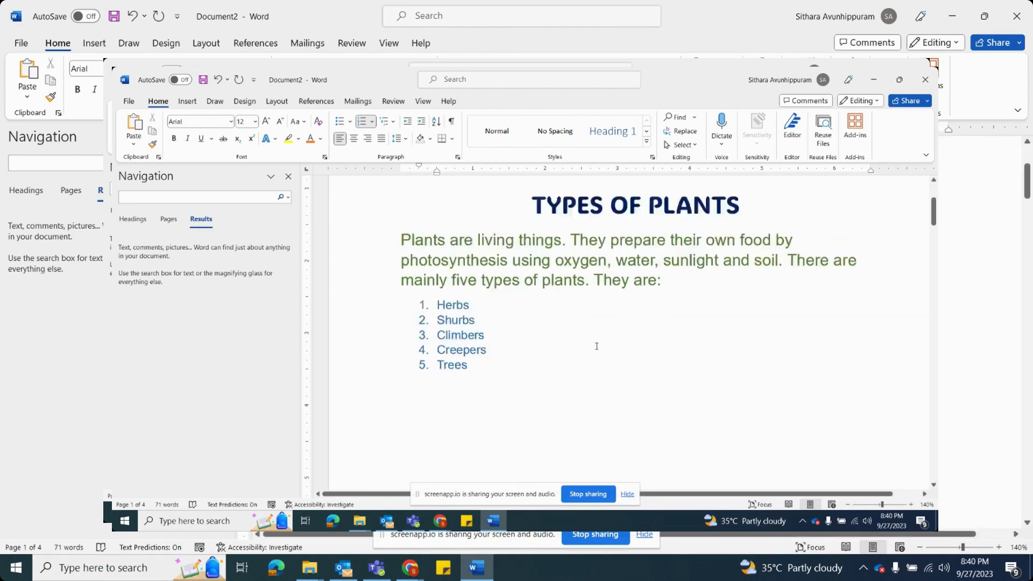
scroll(596, 346, down, 10)
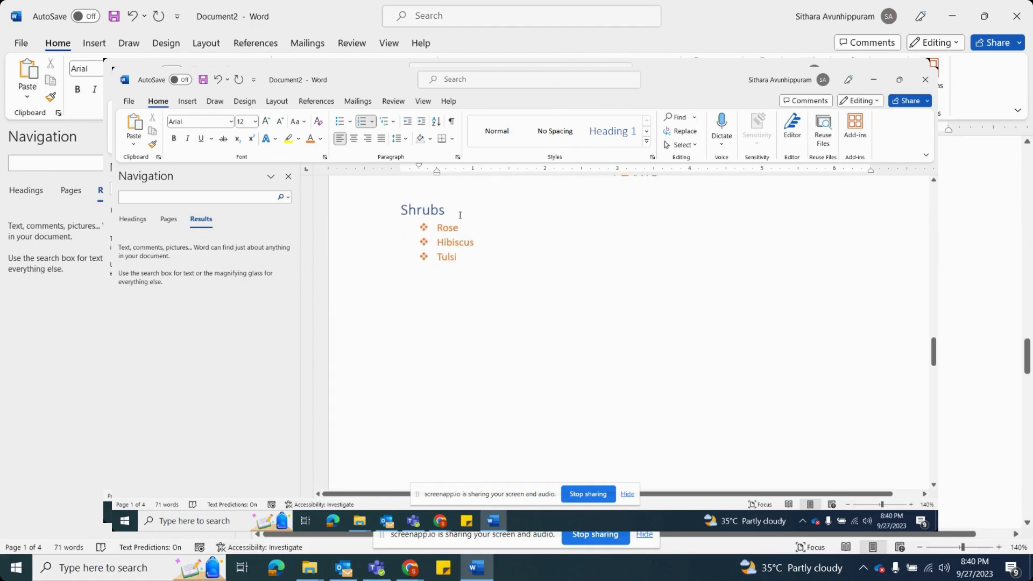
click(461, 216)
key(BackSpace)
key(BackSpace)
key(BackSpace)
key(BackSpace)
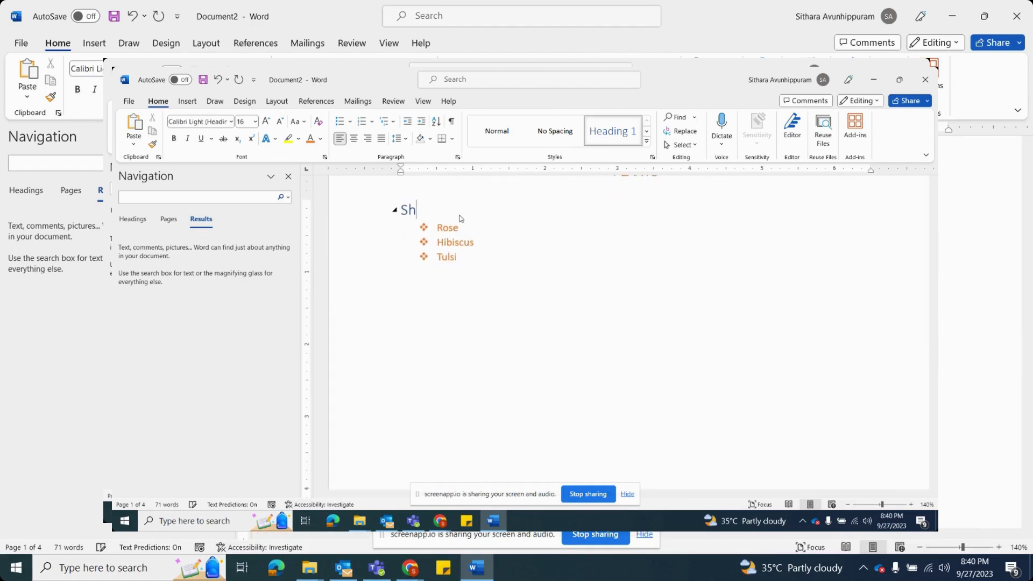
text(urbs)
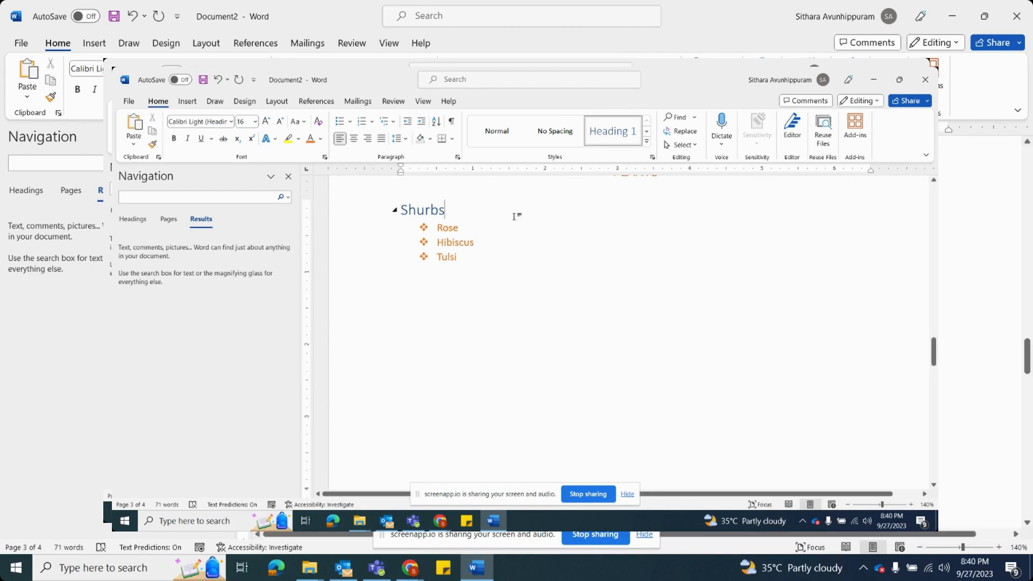
Step: Search the document for Shurbs and go to the match in the numbered list on page 1
scroll(529, 284, down, 5)
scroll(529, 284, up, 15)
scroll(529, 284, up, 8)
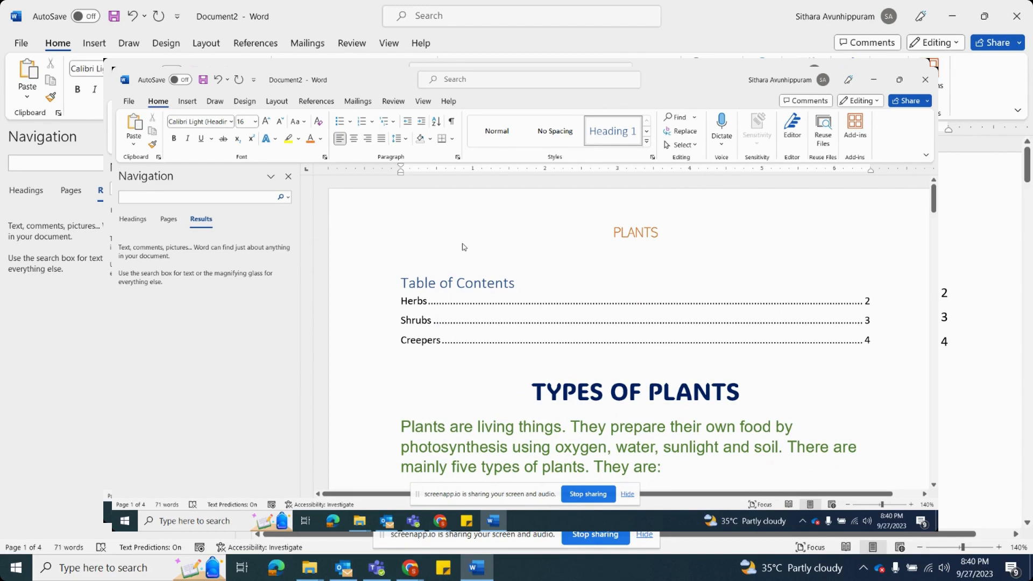
click(227, 200)
scroll(489, 314, down, 2)
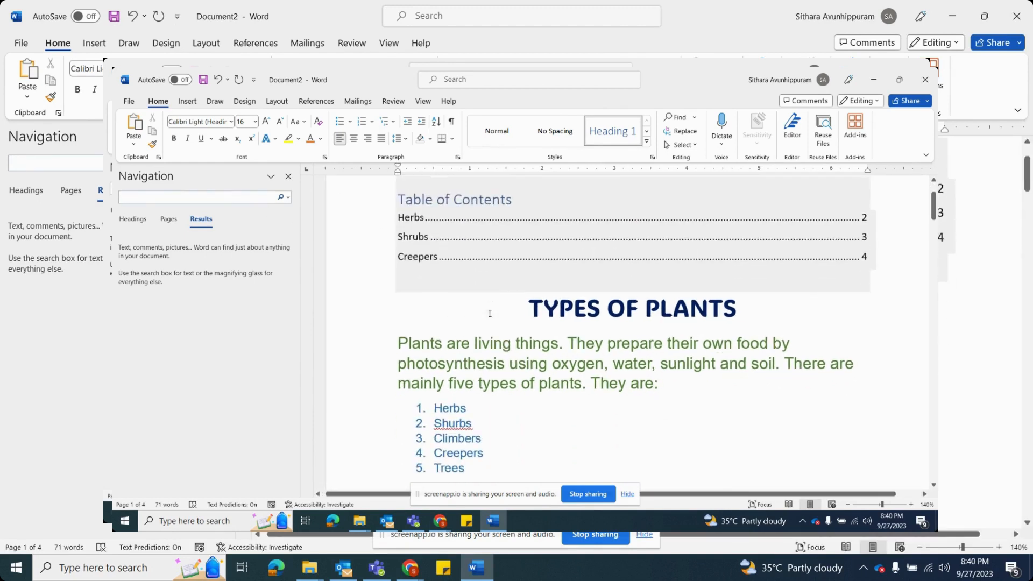
click(66, 163)
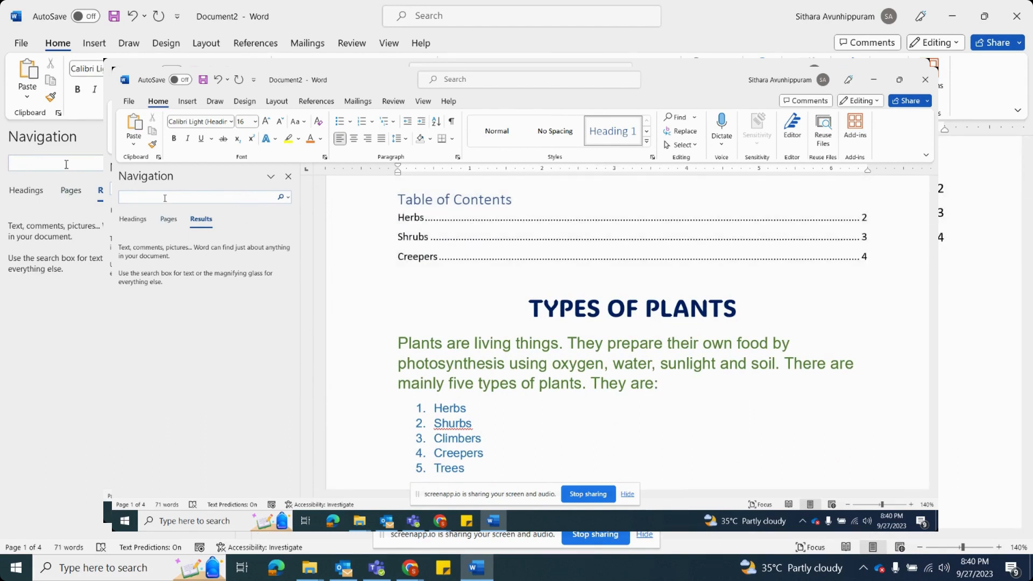
text(Shurbs)
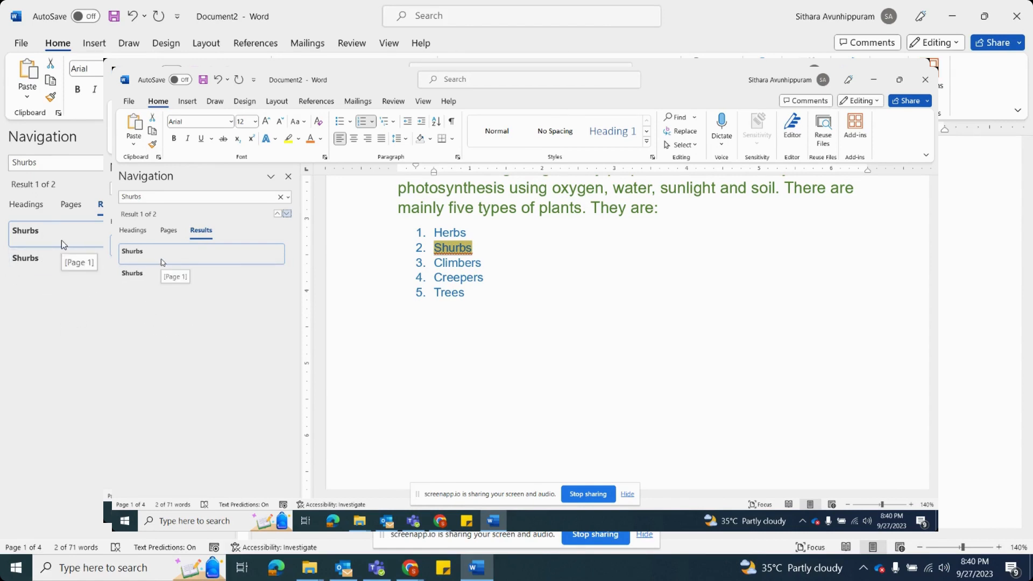
Step: Replace all occurrences of Shurbs with Shrubs, continuing from the beginning of the document, and close Find and Replace
click(685, 132)
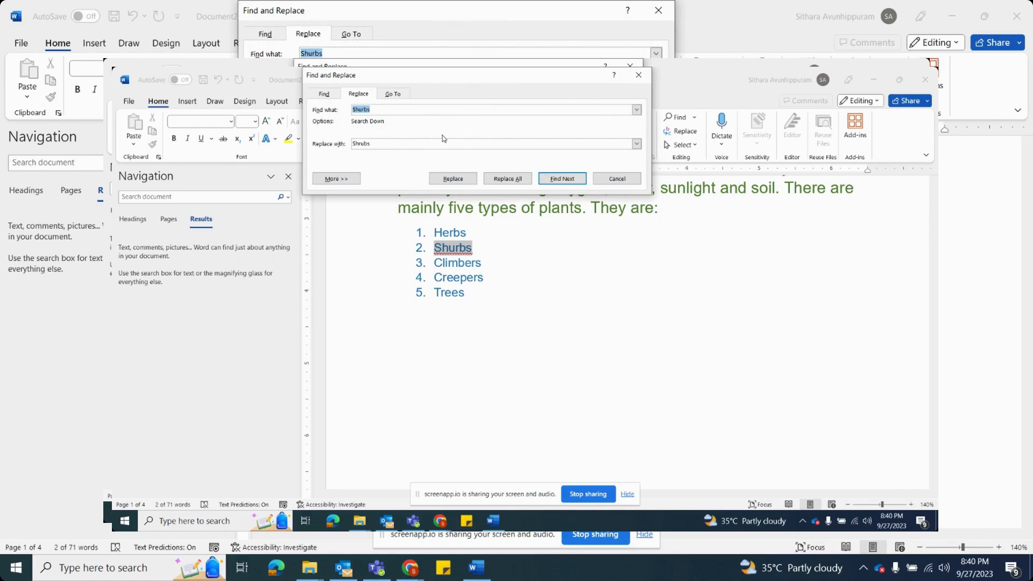
drag(444, 140, 334, 140)
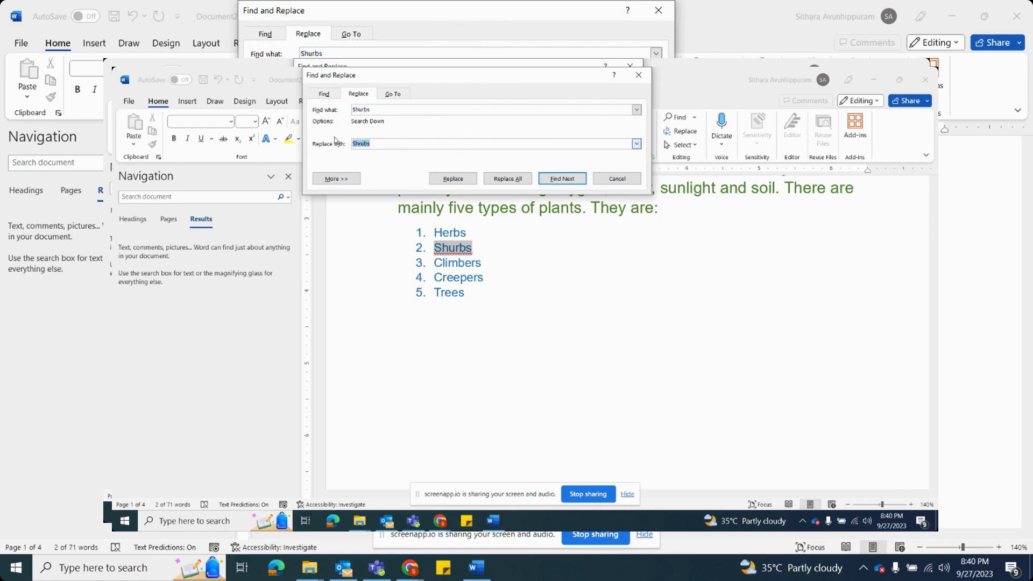
text(S)
click(499, 180)
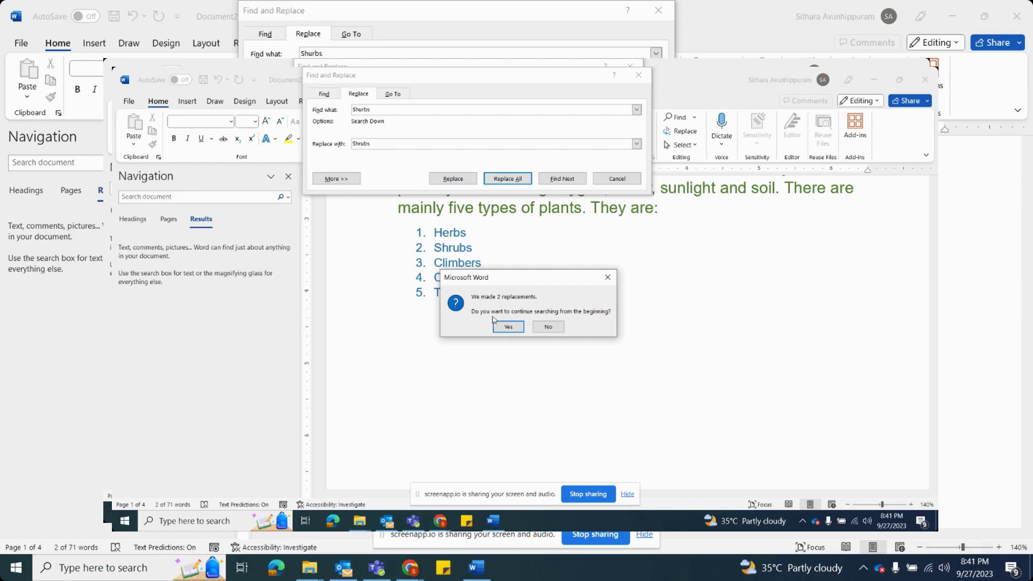
click(508, 326)
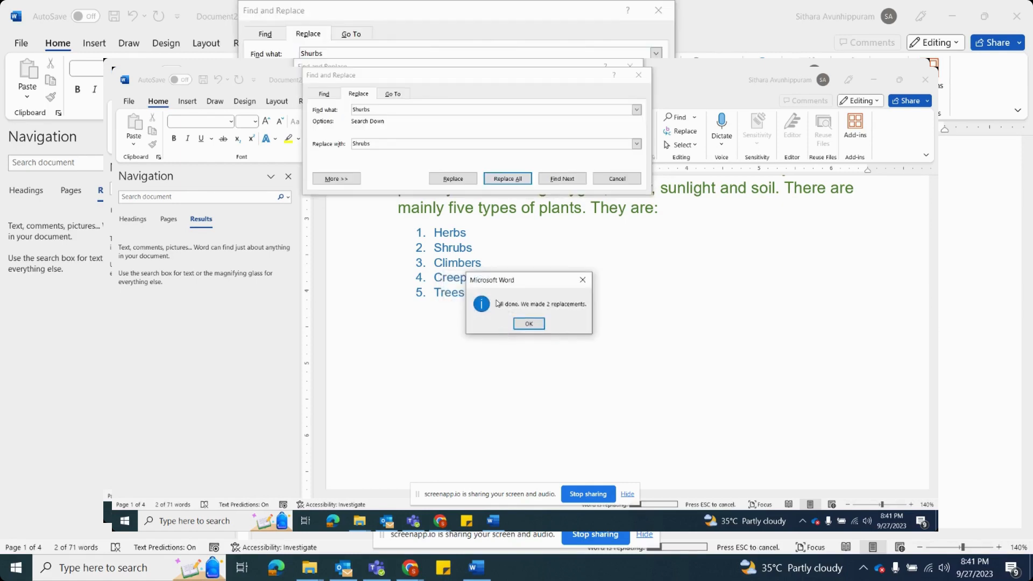
click(530, 324)
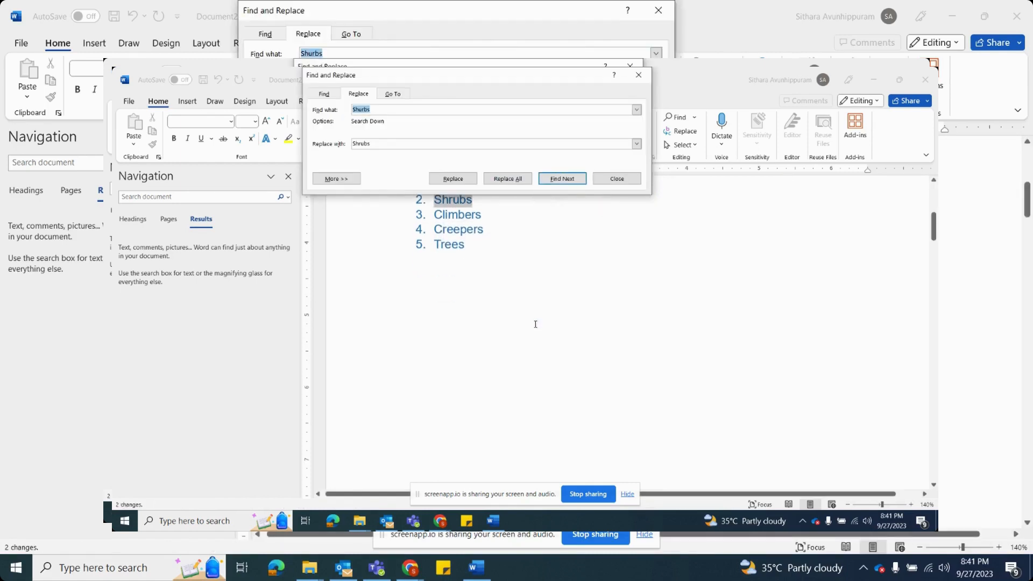
click(654, 19)
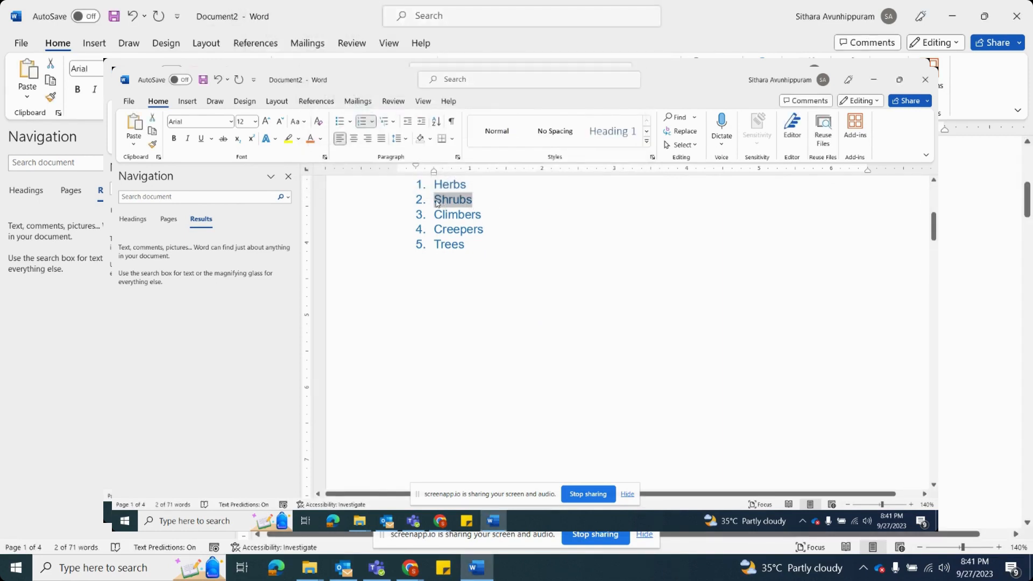
Step: Check the spelling of the Shrubs heading on page 3 and return to the table of contents on page 1
scroll(460, 228, down, 10)
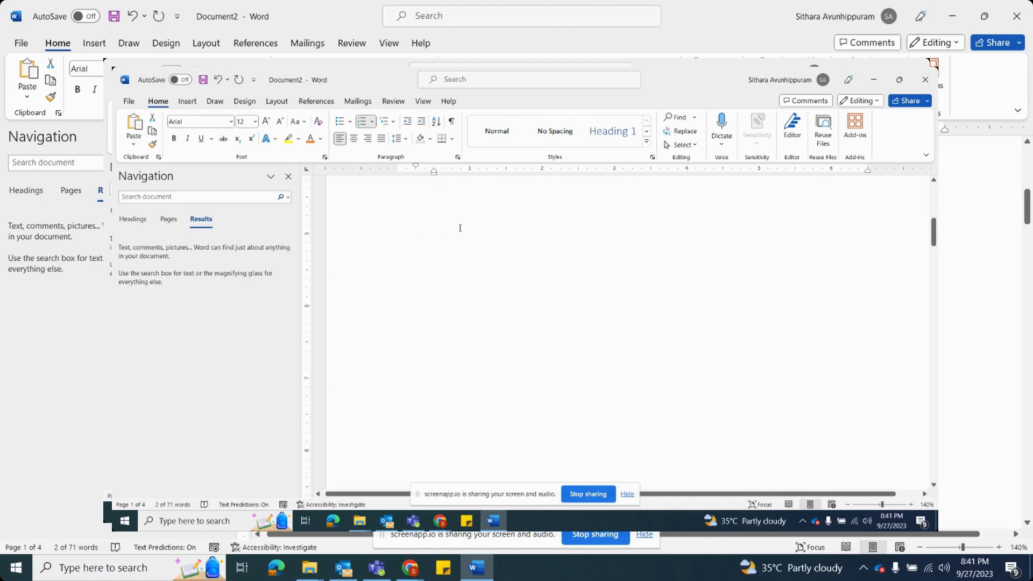
scroll(460, 228, up, 5)
scroll(460, 228, down, 2)
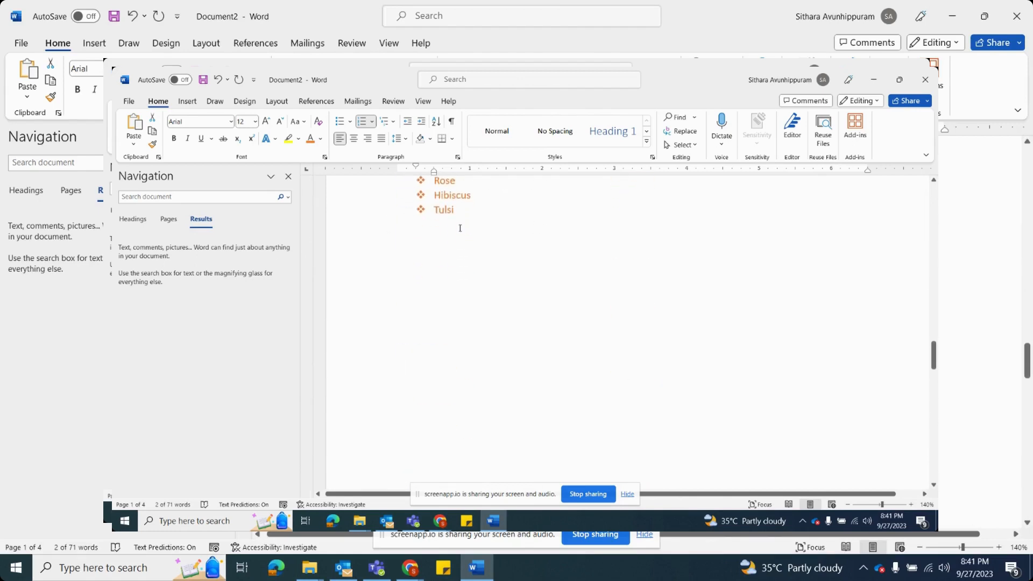
scroll(460, 228, up, 2)
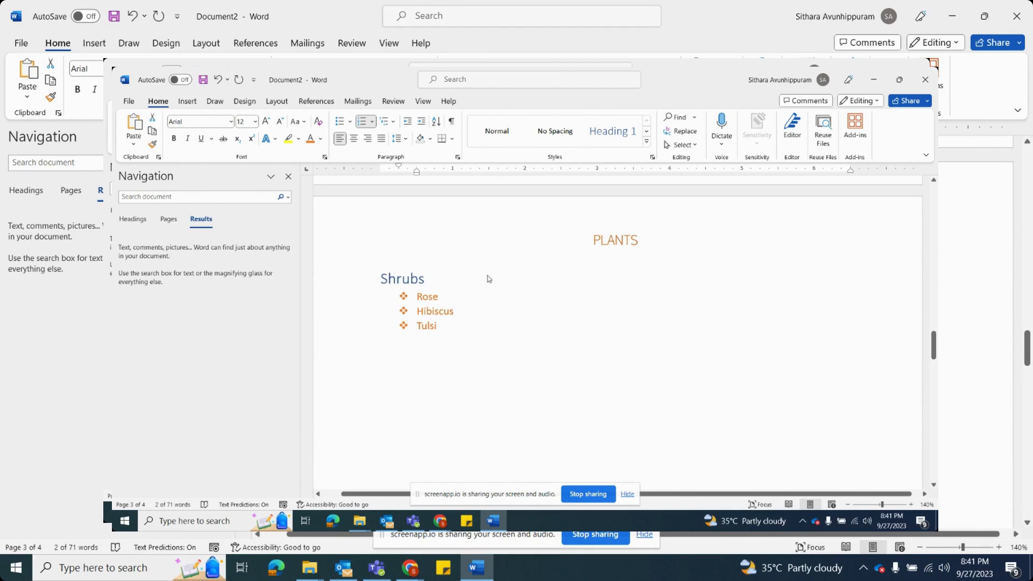
scroll(489, 279, up, 20)
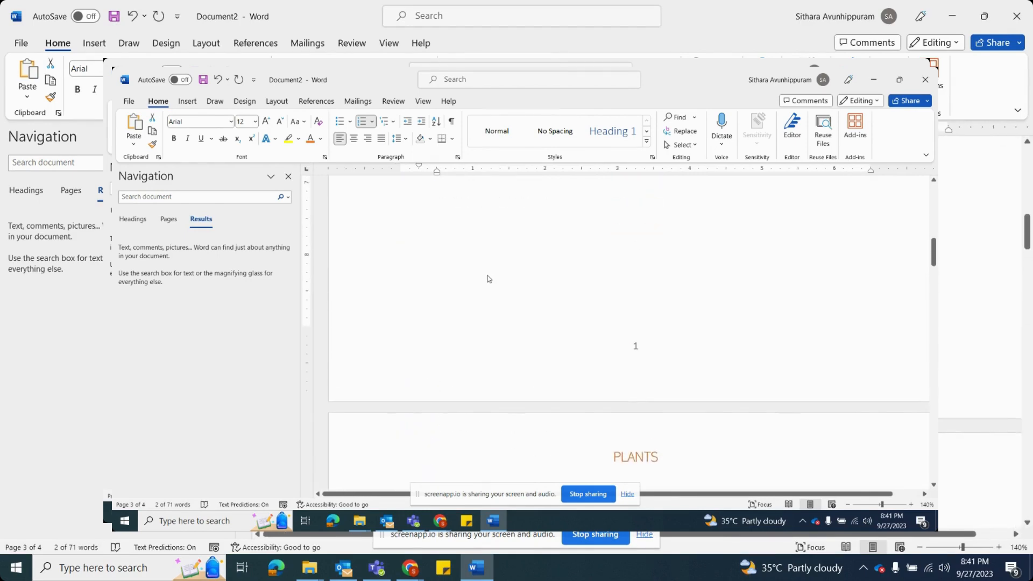
scroll(489, 279, up, 2)
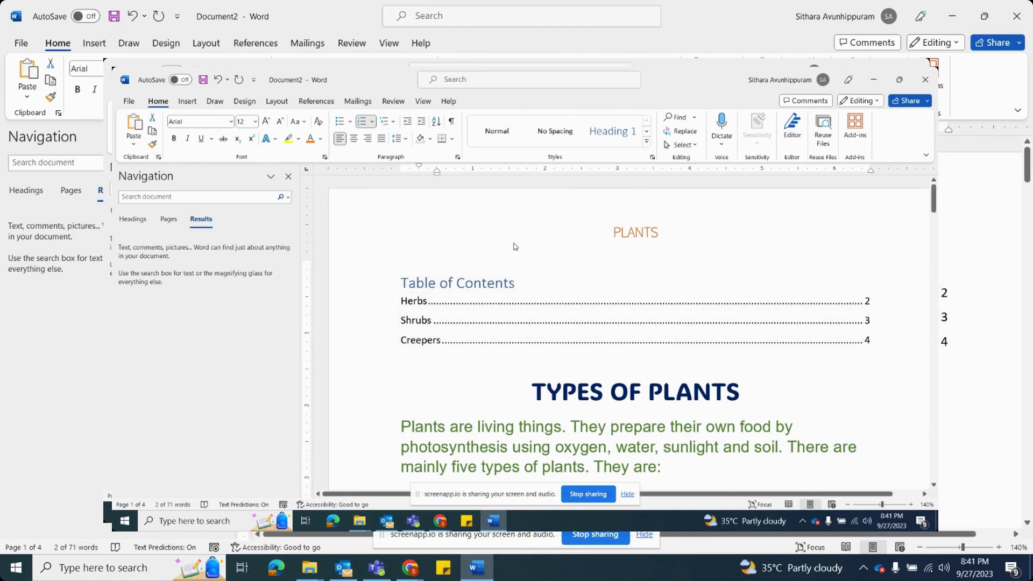
click(580, 538)
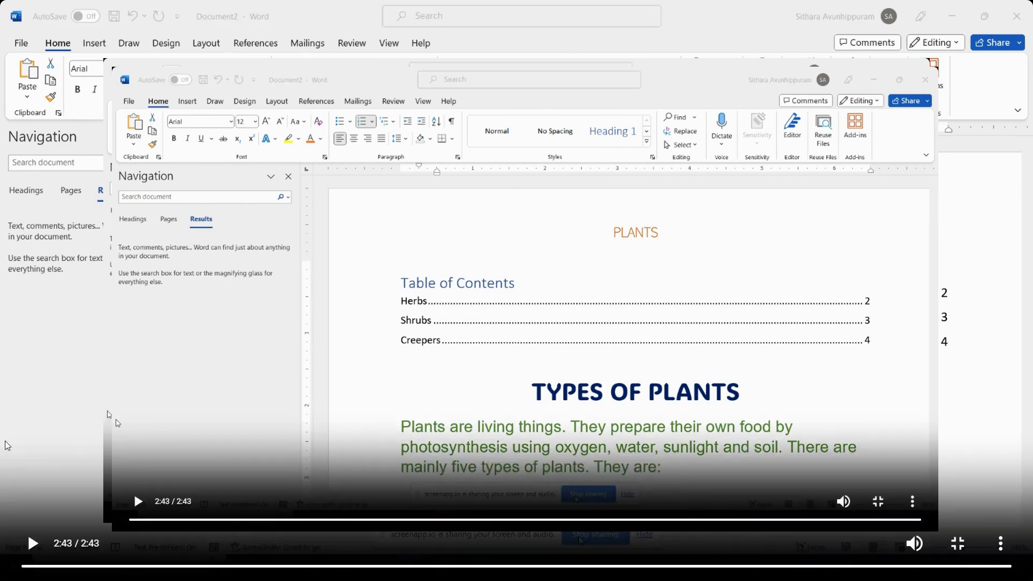